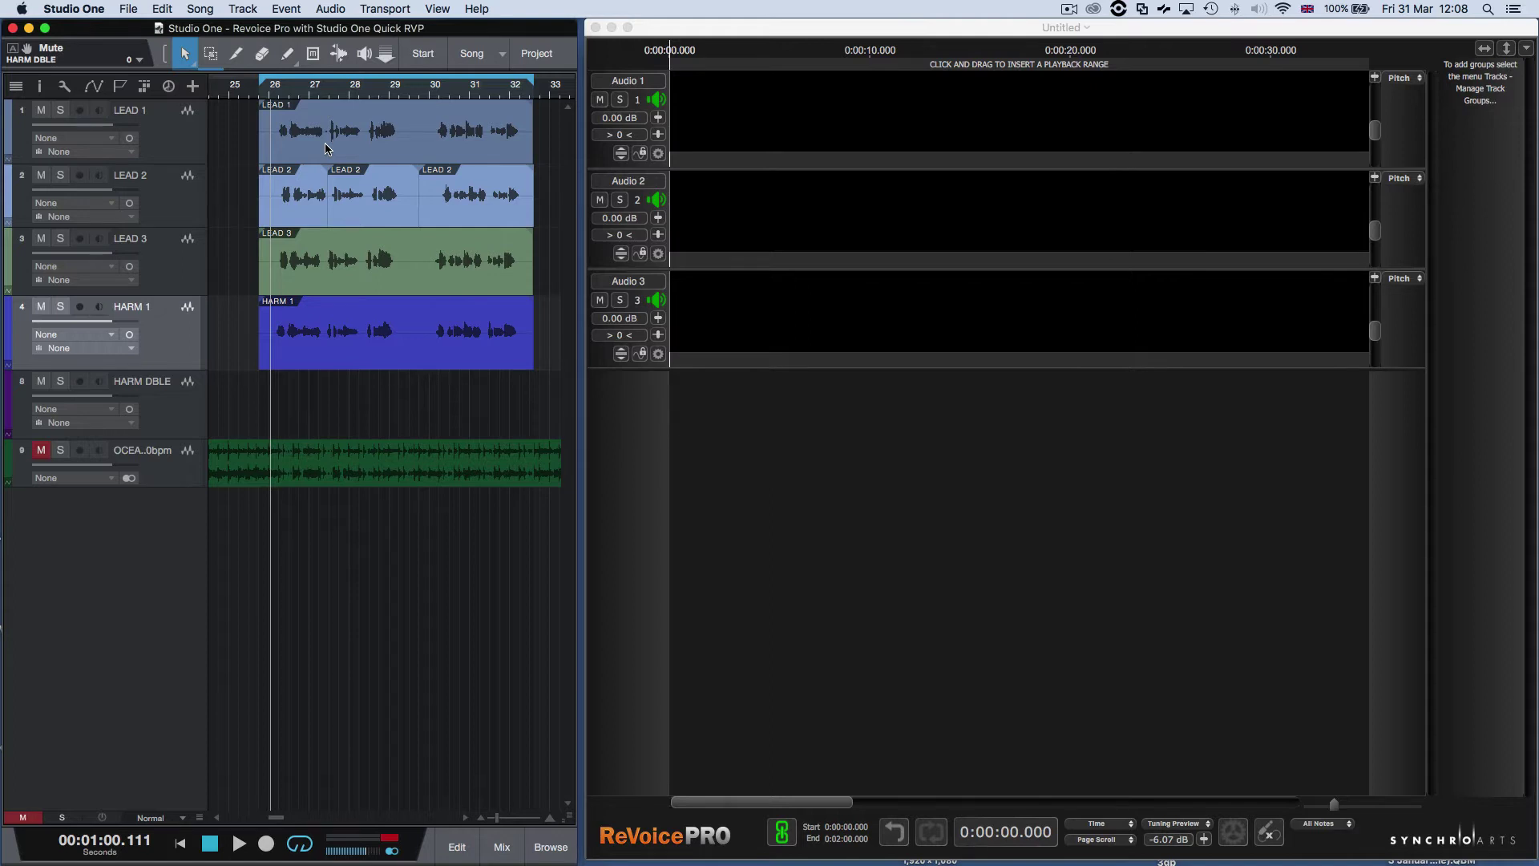
- Play back the vocal section, then marquee-select all the LEAD 1, LEAD 2 and LEAD 3 events
key("space")
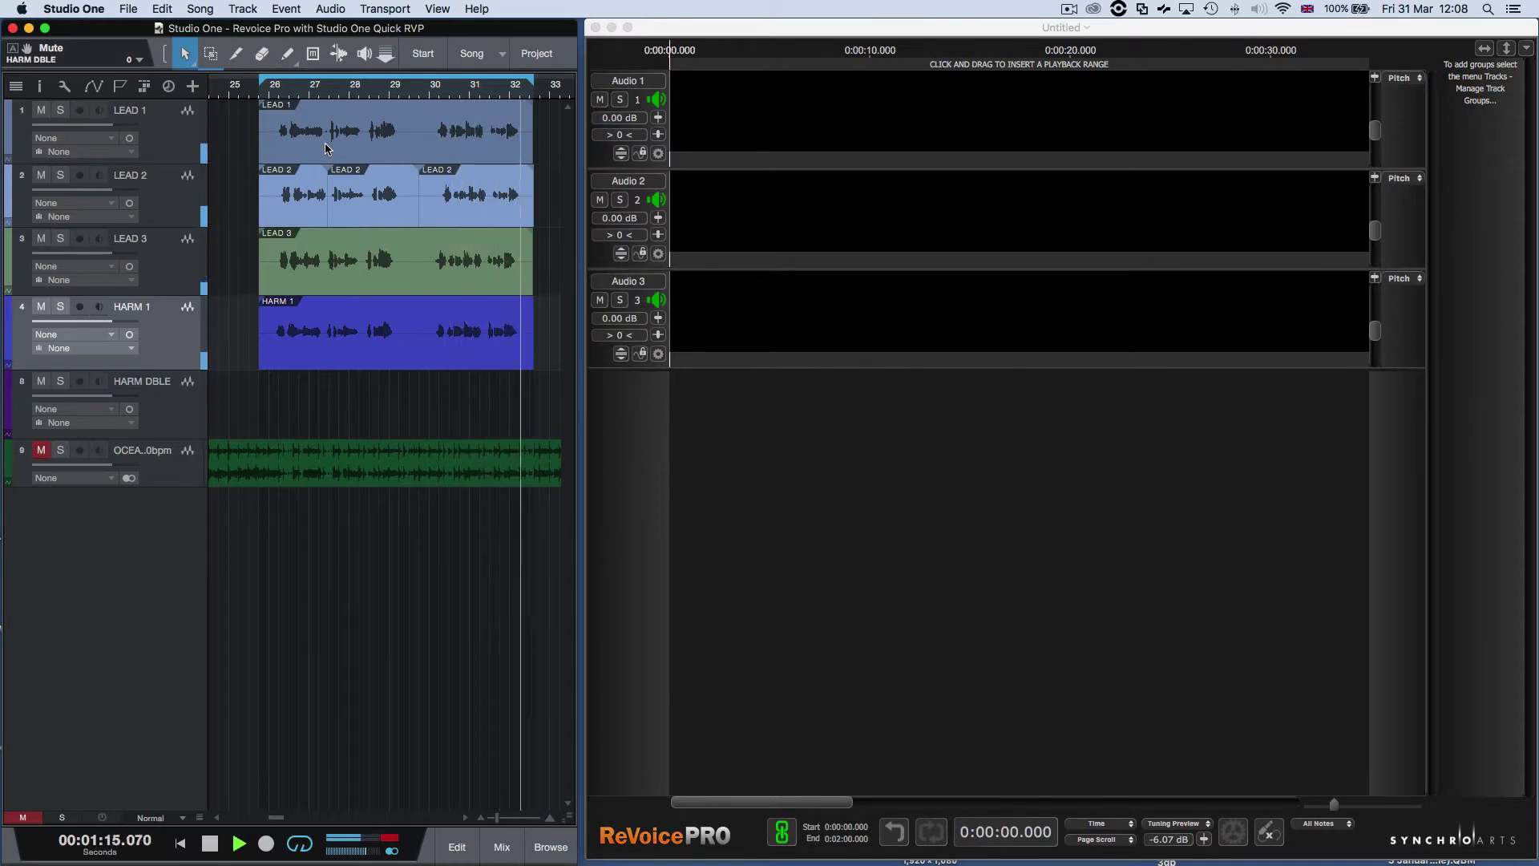
key("space")
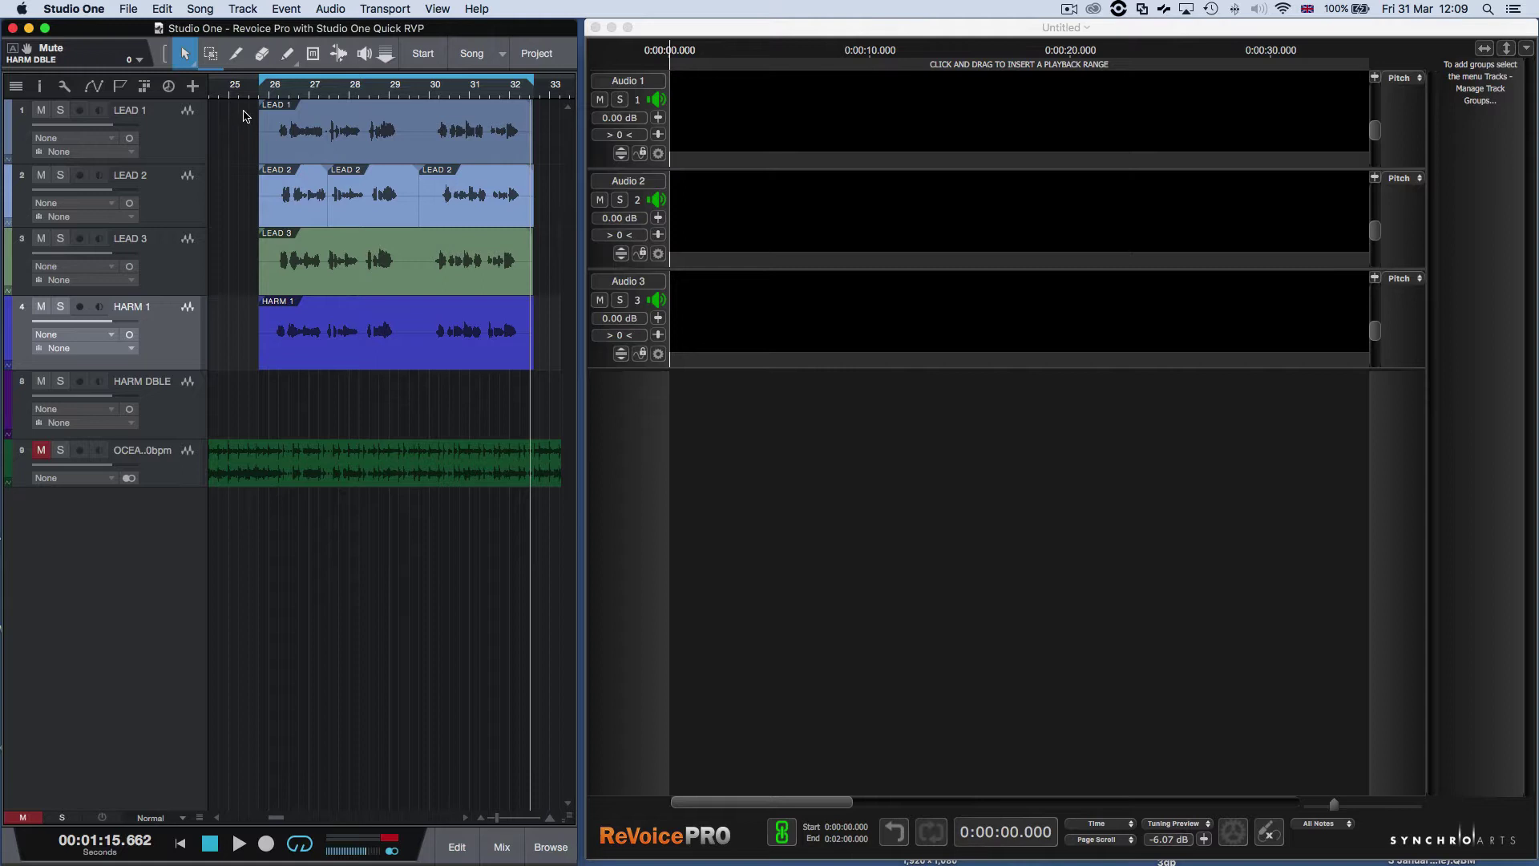
left_click_drag(247, 112, 542, 277)
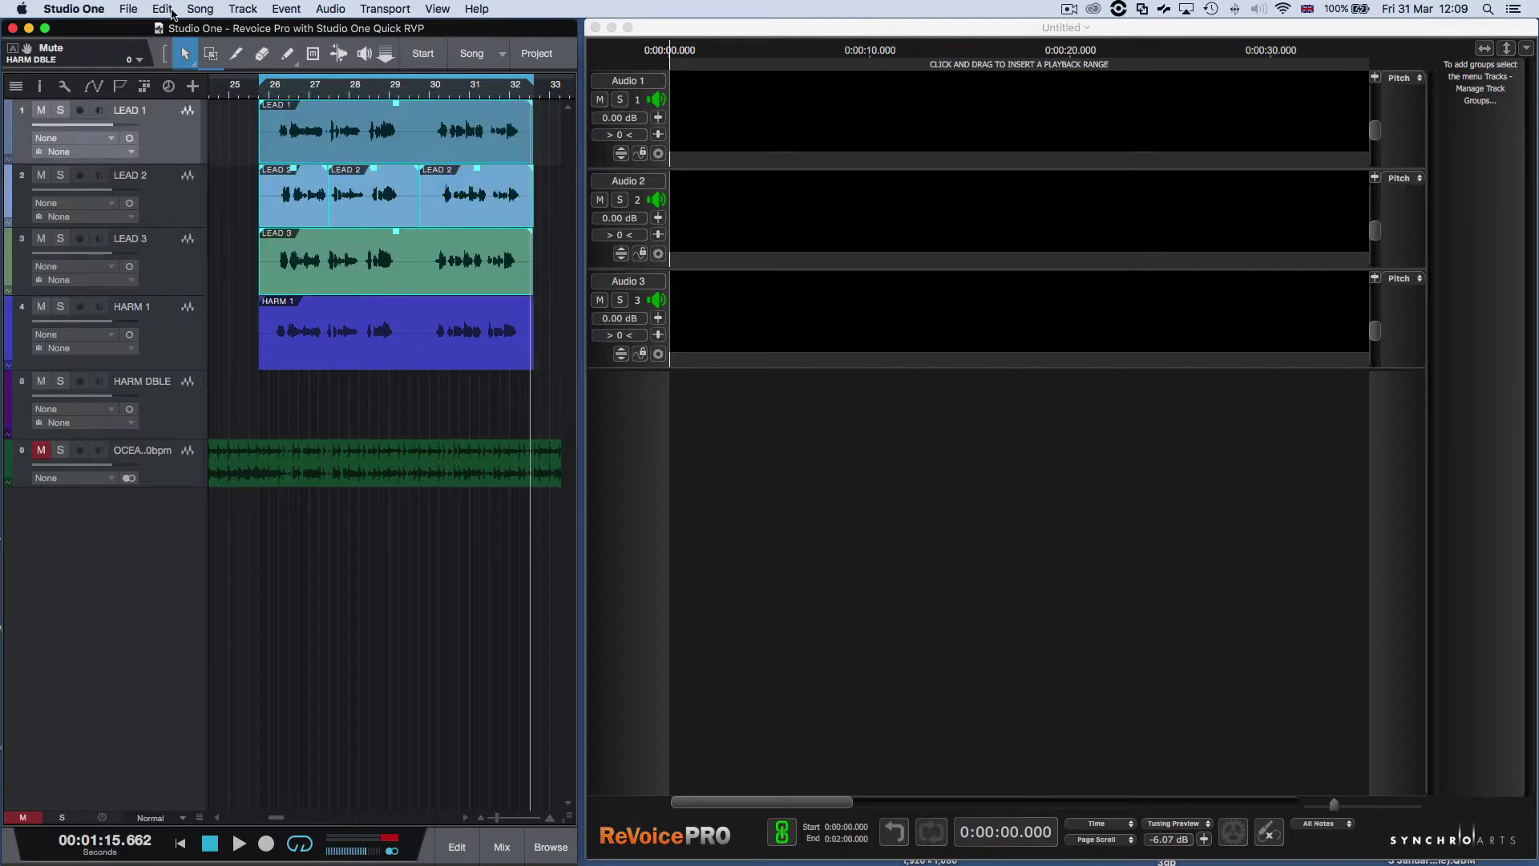
- Copy the three lead events and paste them into ReVoice Pro as Quick APT, with LEAD 1 as guide
left_click(166, 10)
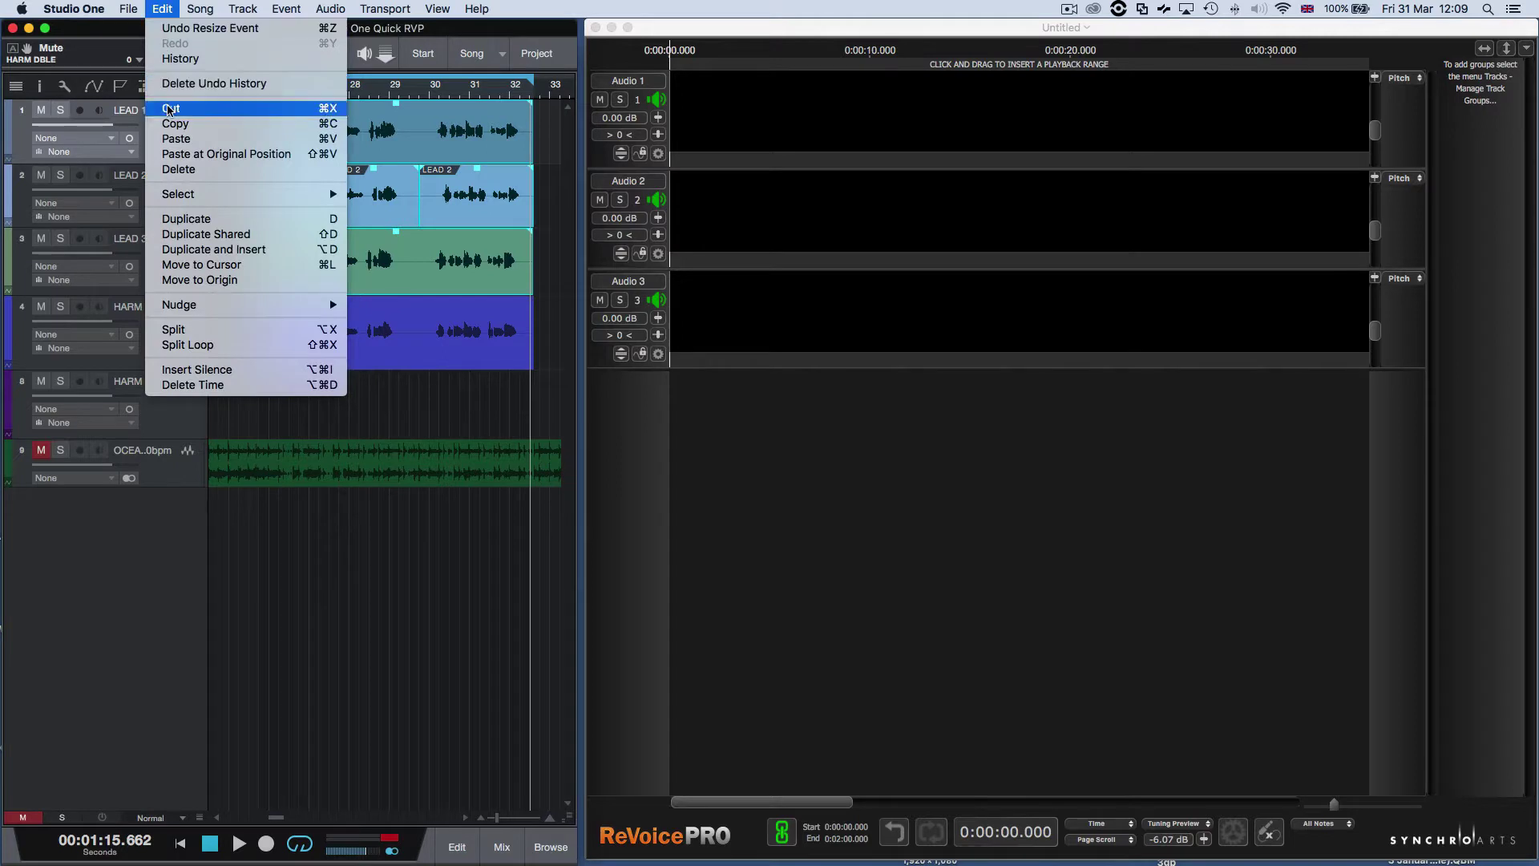
left_click(170, 125)
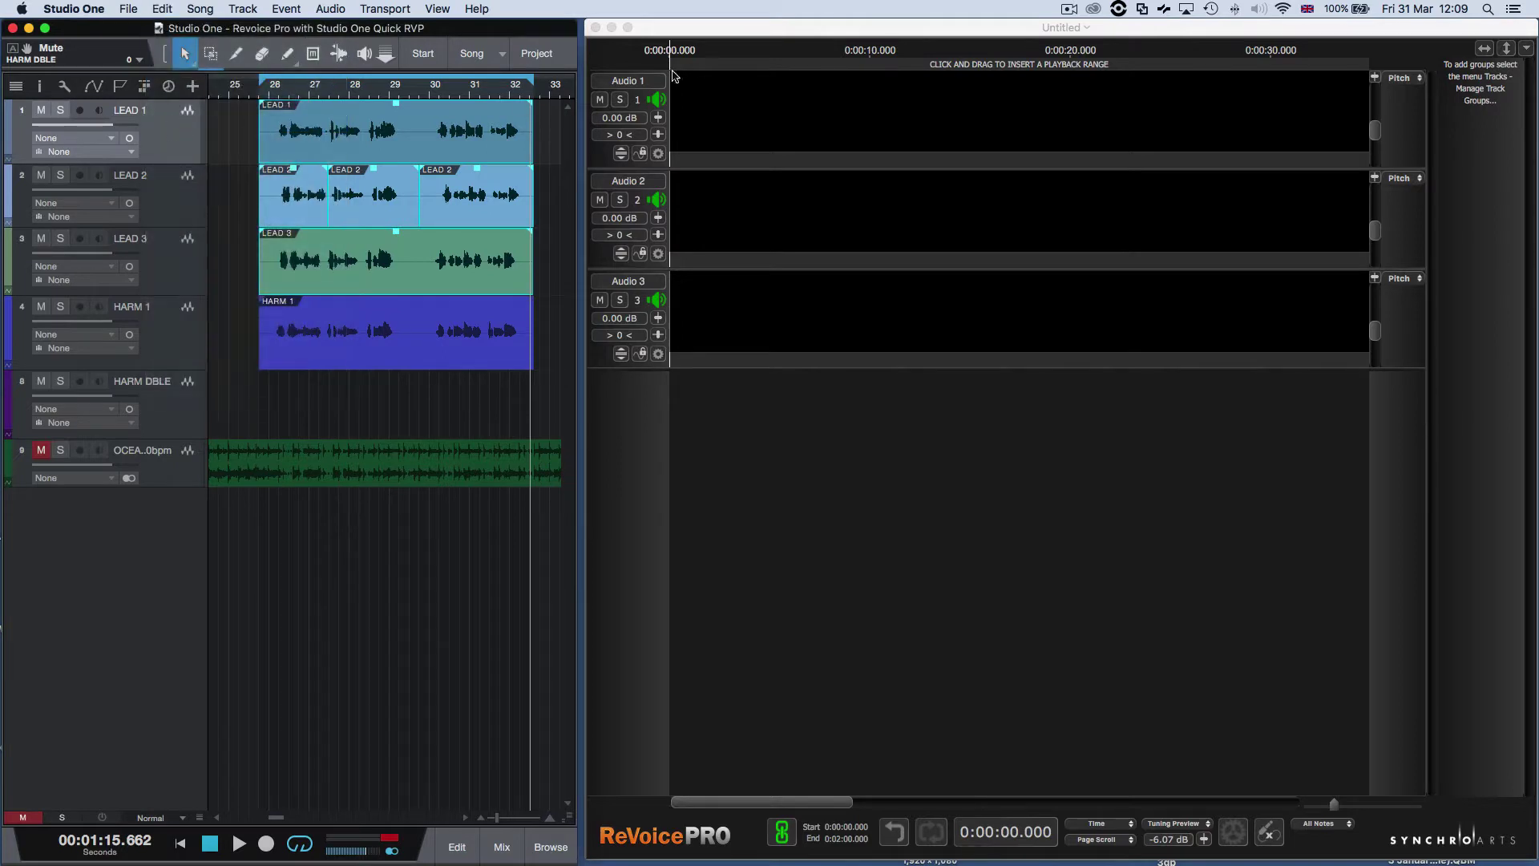
left_click(751, 42)
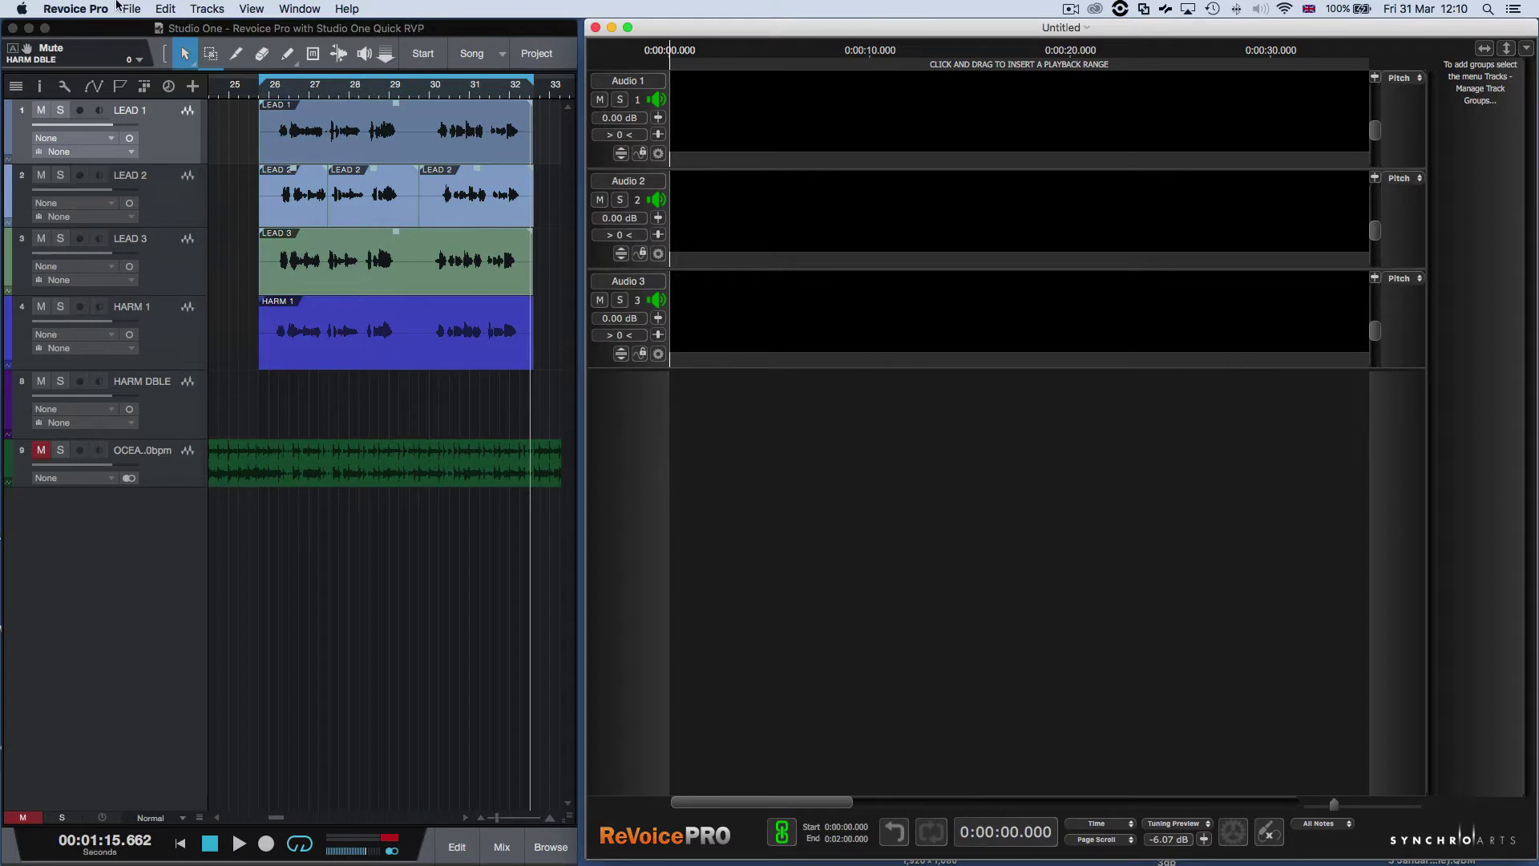
left_click(164, 9)
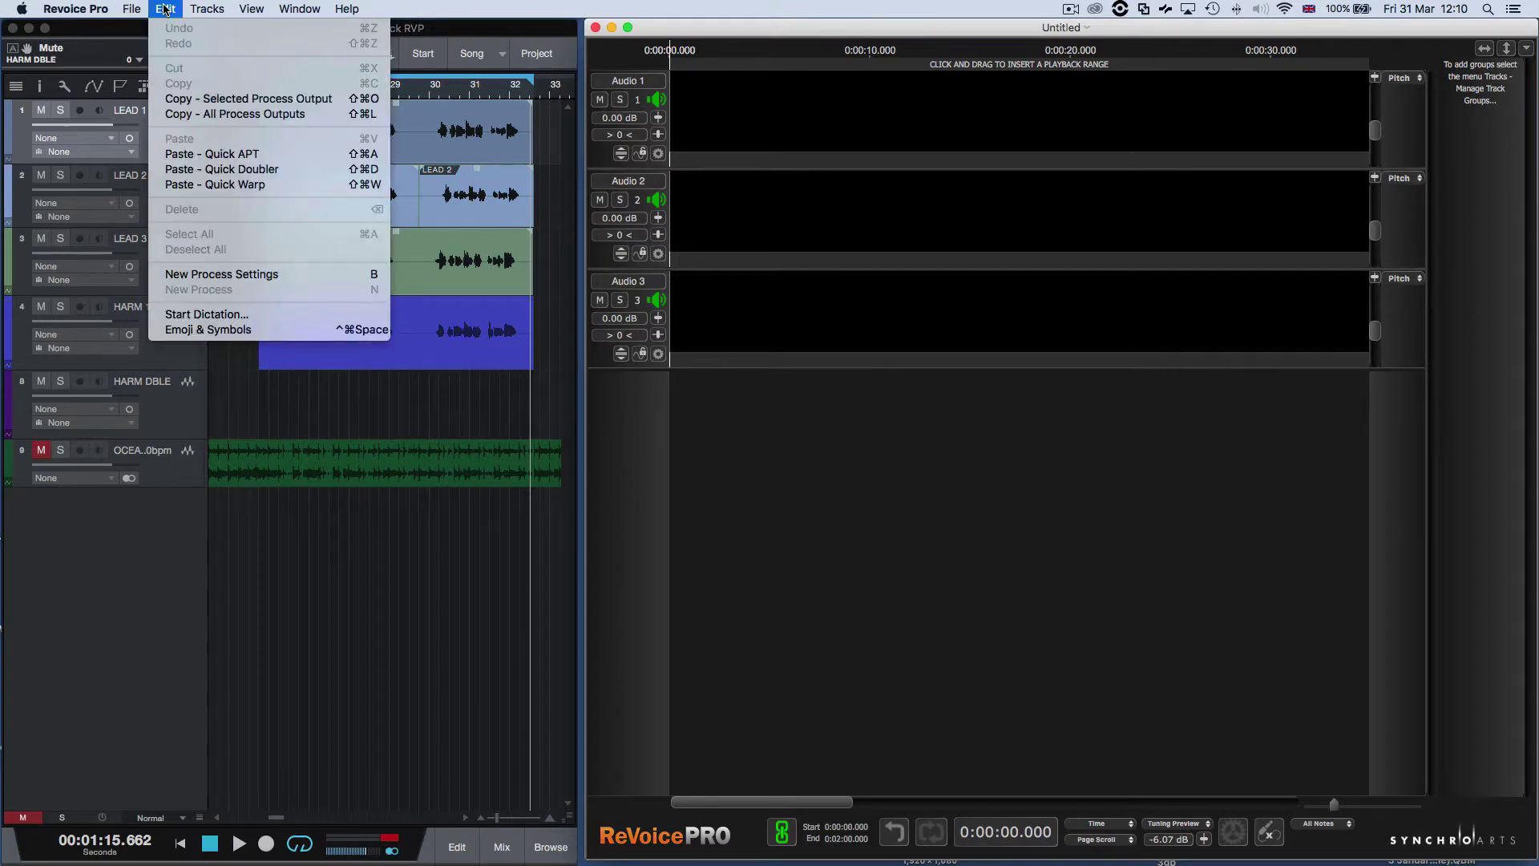
left_click(162, 153)
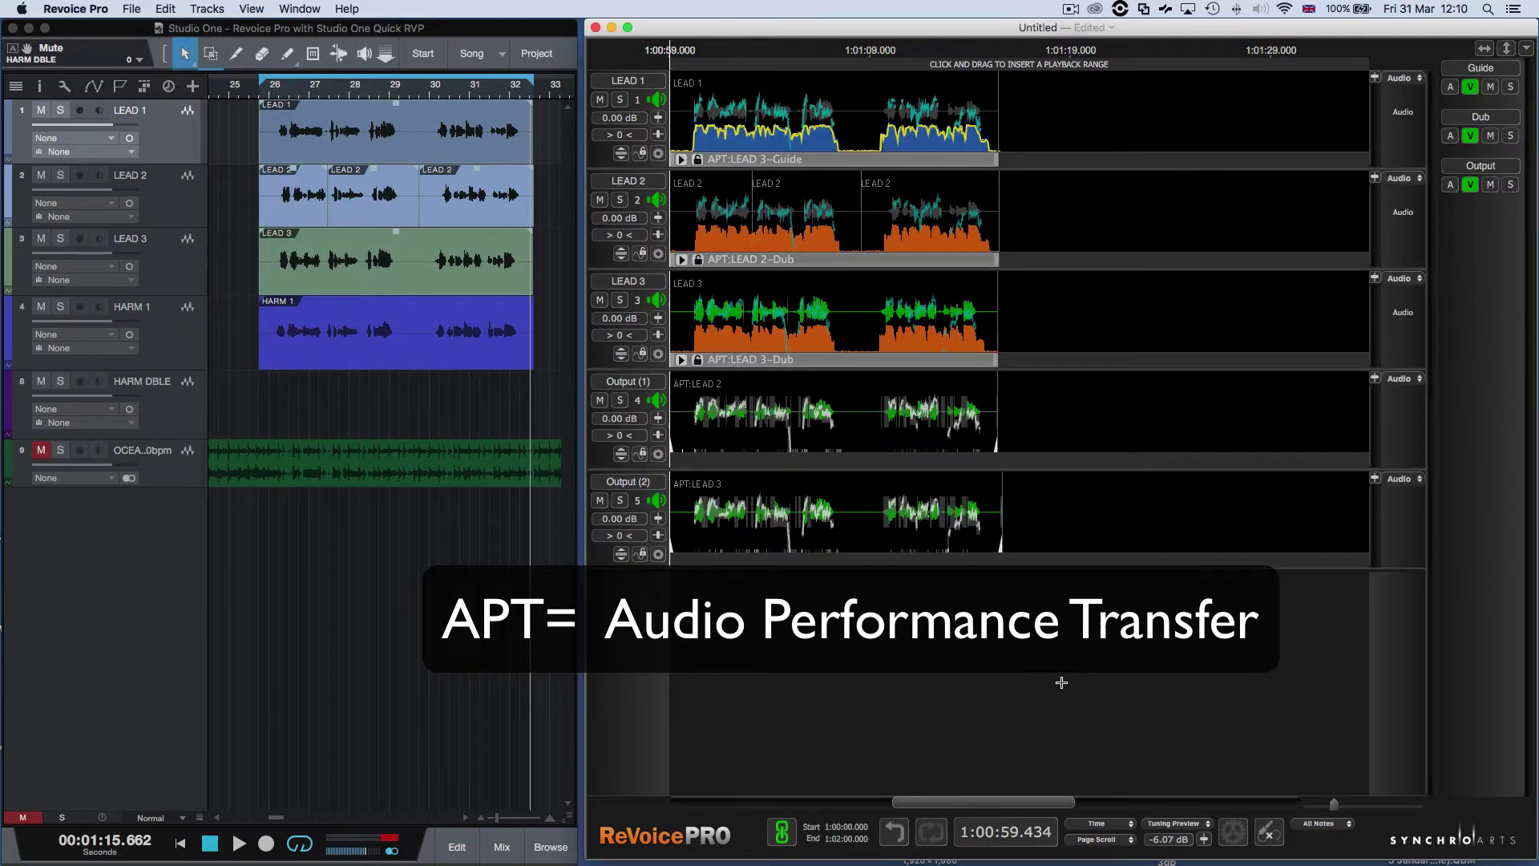
- Copy the aligned LEAD 2 and LEAD 3 process outputs from ReVoice Pro, then return to Studio One
left_click_drag(938, 803, 921, 804)
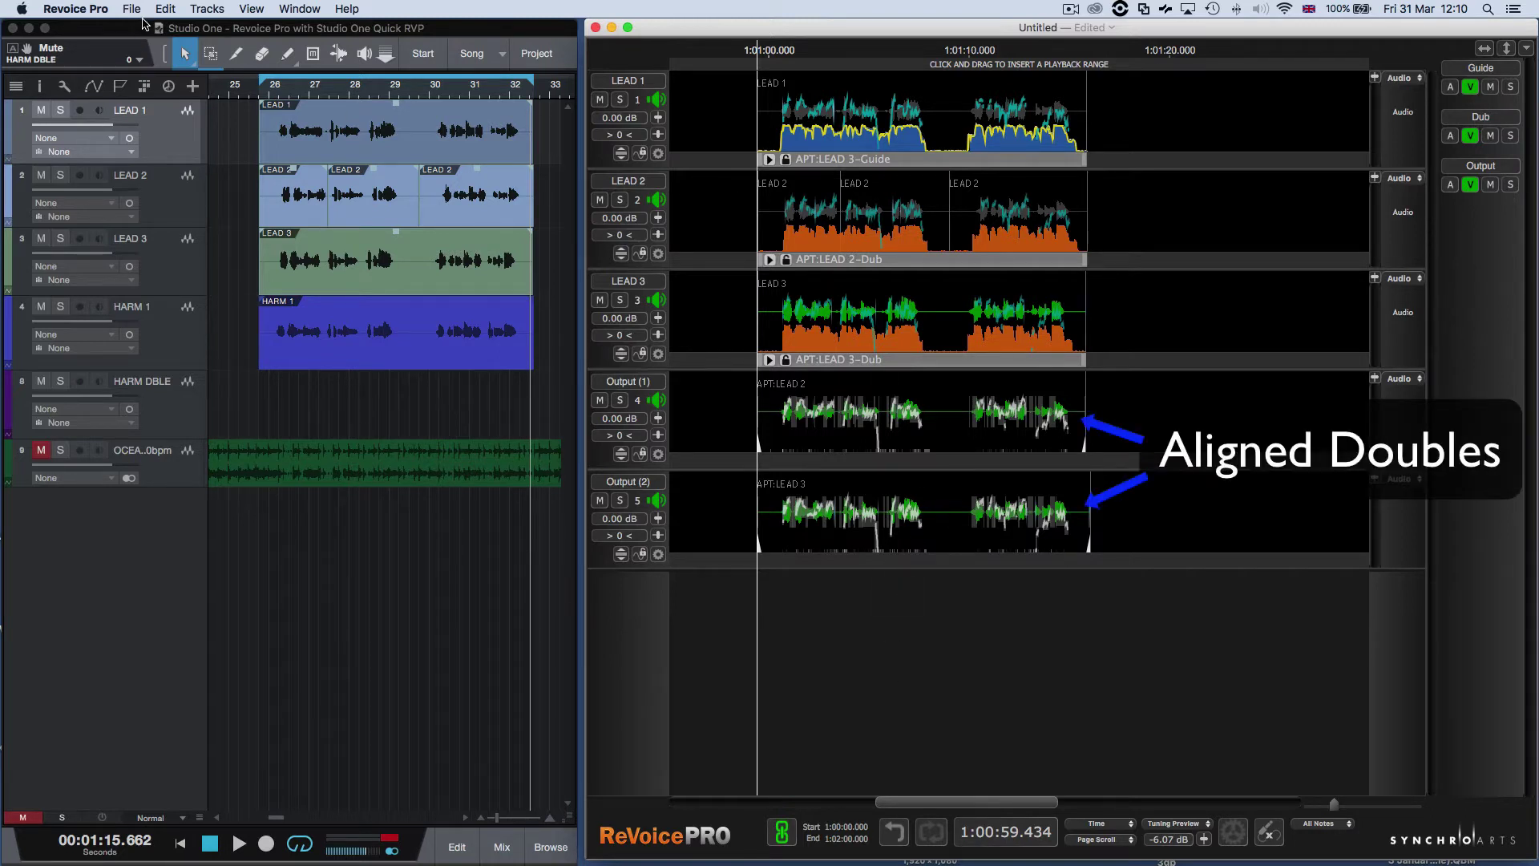
left_click(165, 9)
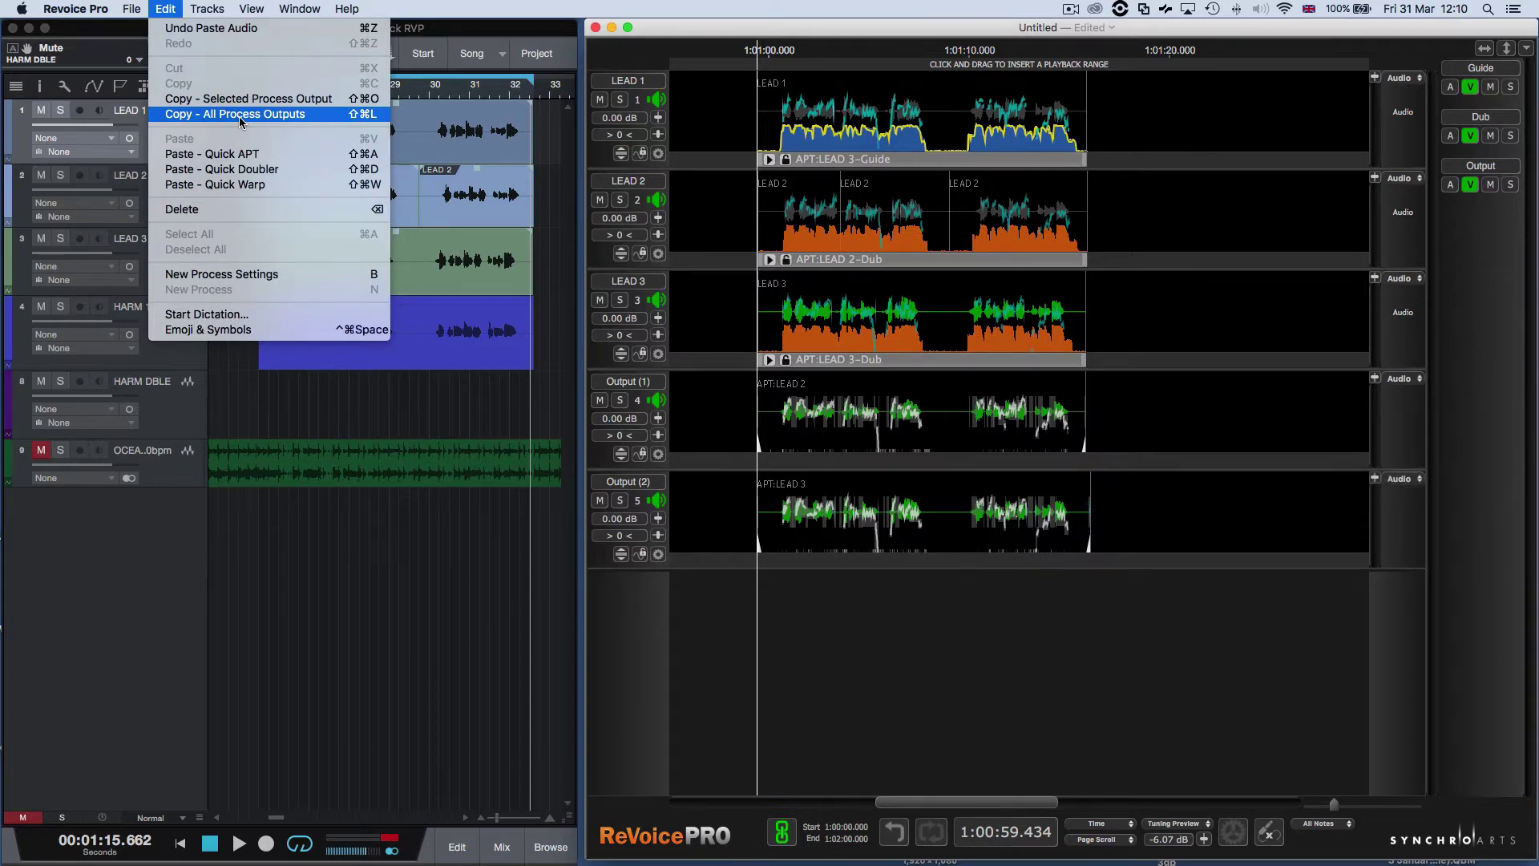
left_click(240, 120)
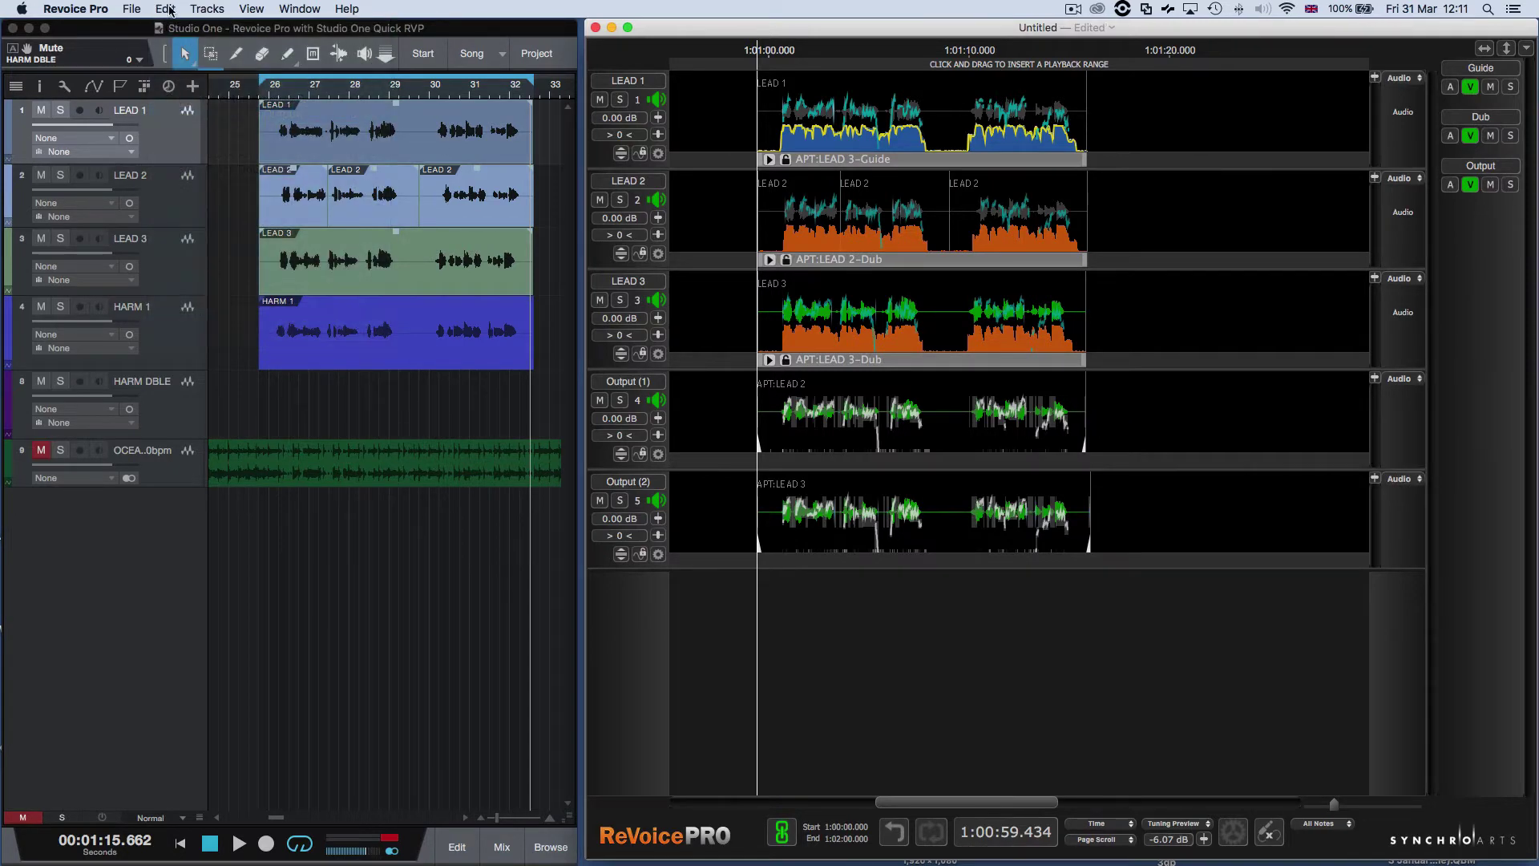
left_click(128, 40)
- Paste APT_LEAD 2 and APT_LEAD 3 at their original position and audition them with HARM 1 muted
left_click(162, 11)
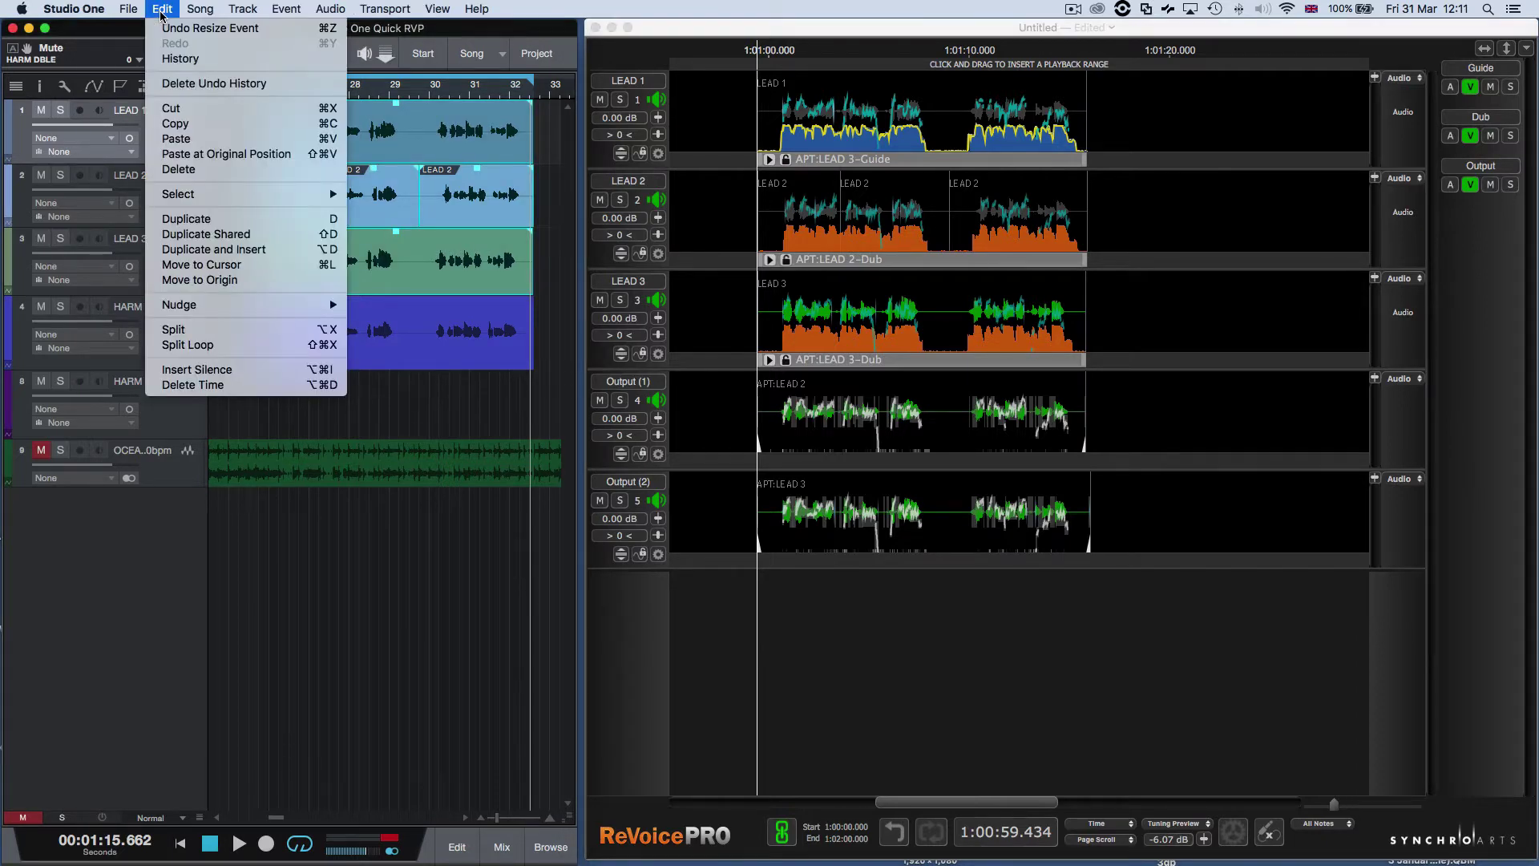
left_click(192, 155)
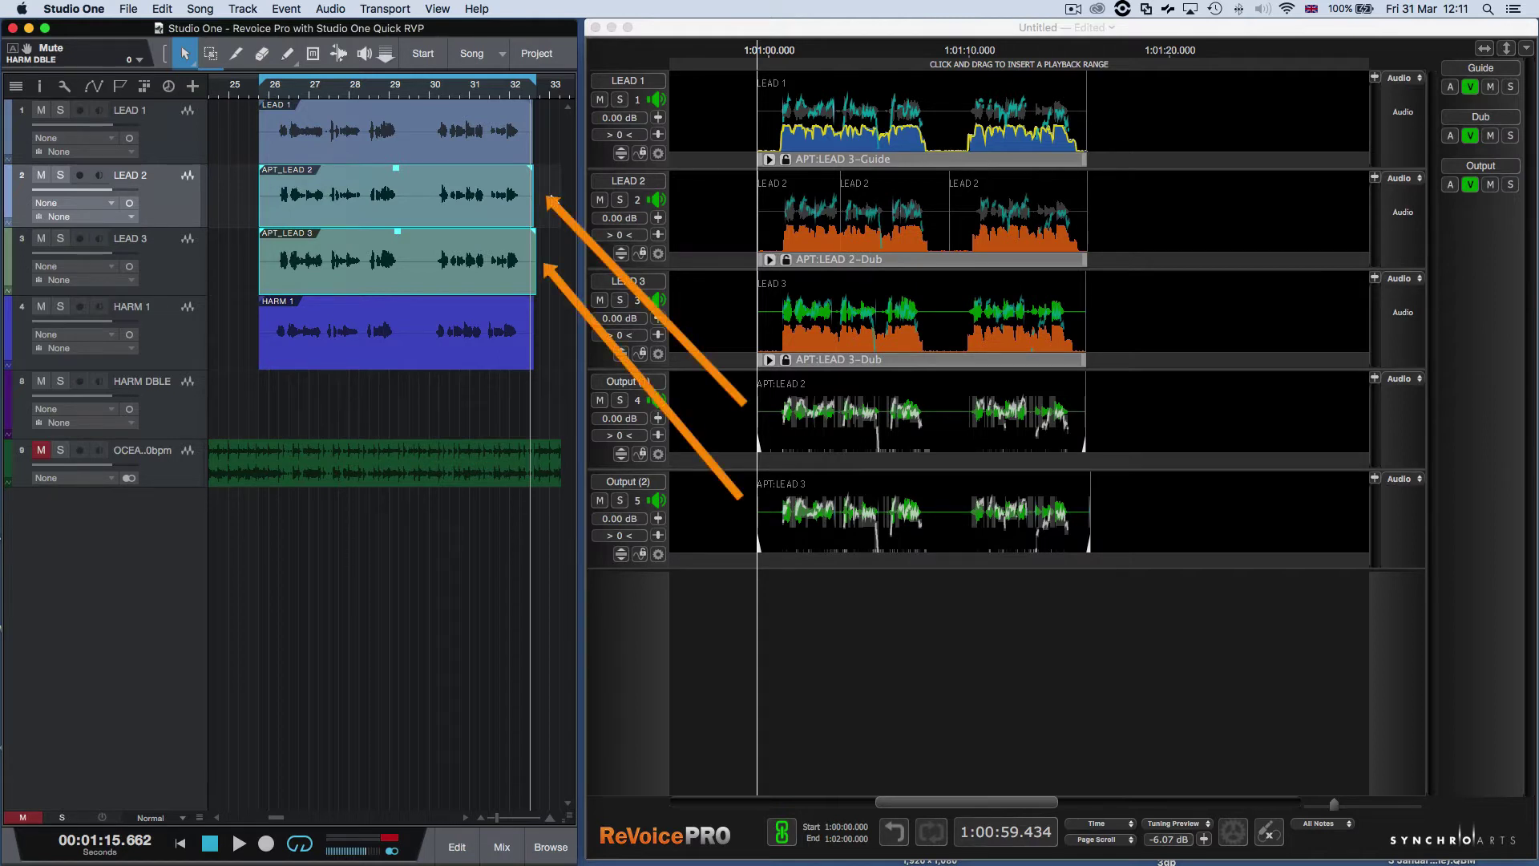
key("space")
left_click(41, 307)
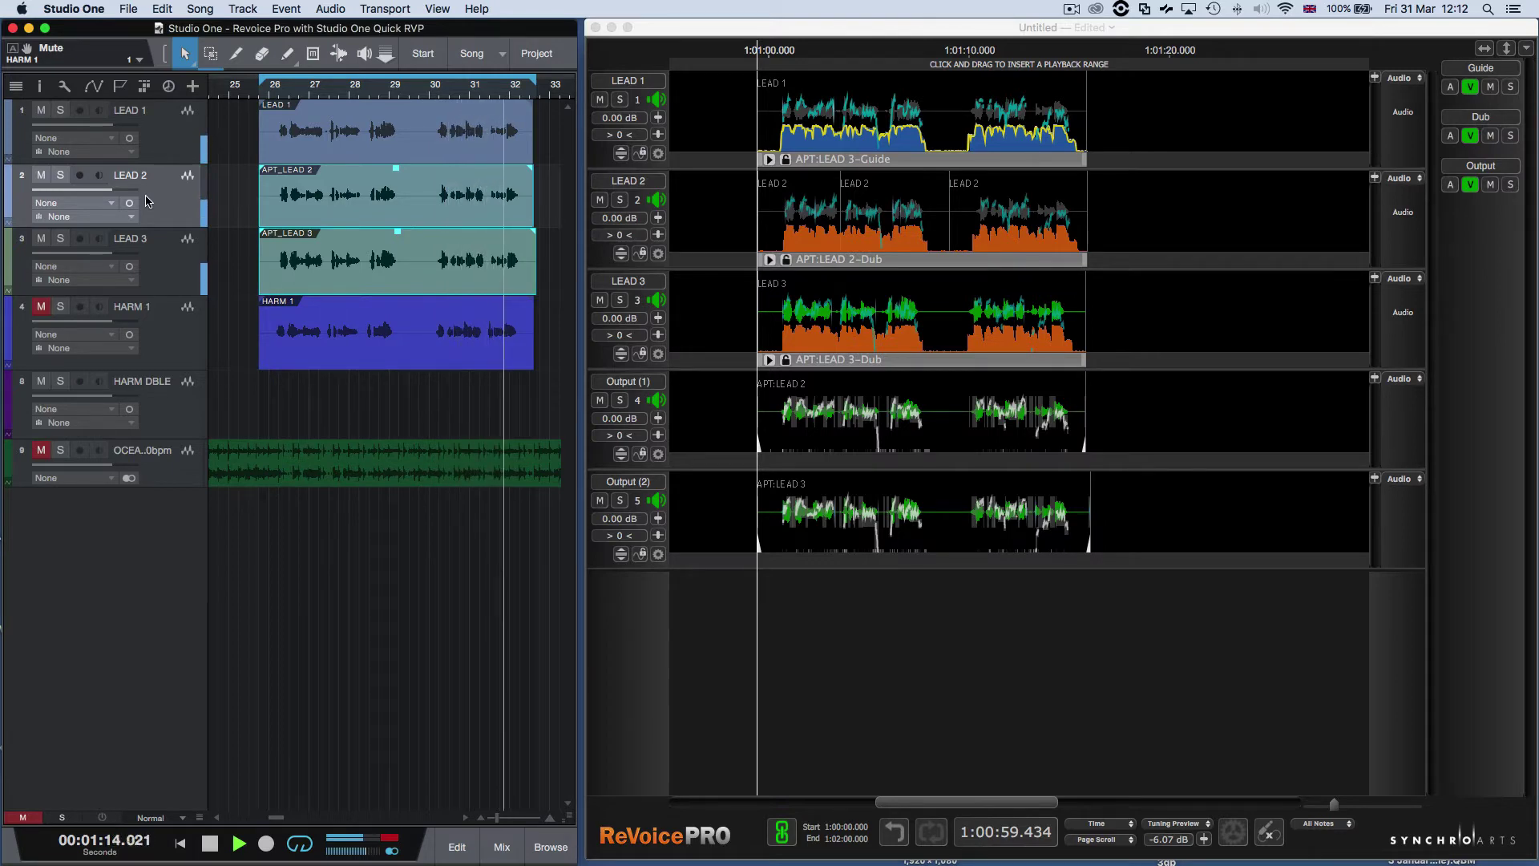
key("space")
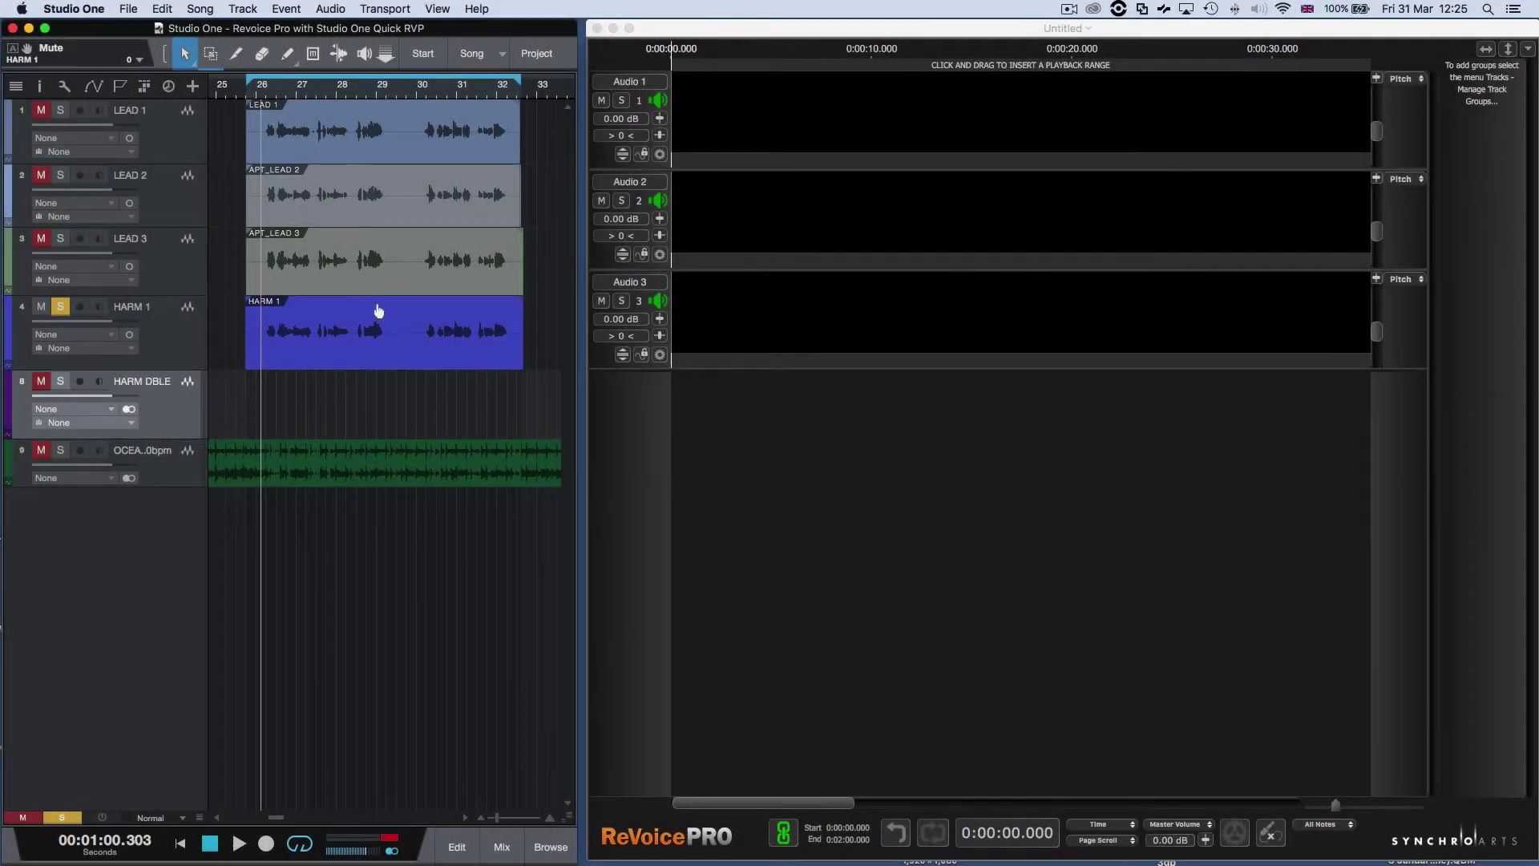
- Select and audition the HARM 1 event, copy it, and bring ReVoice Pro forward
left_click(315, 315)
key("space")
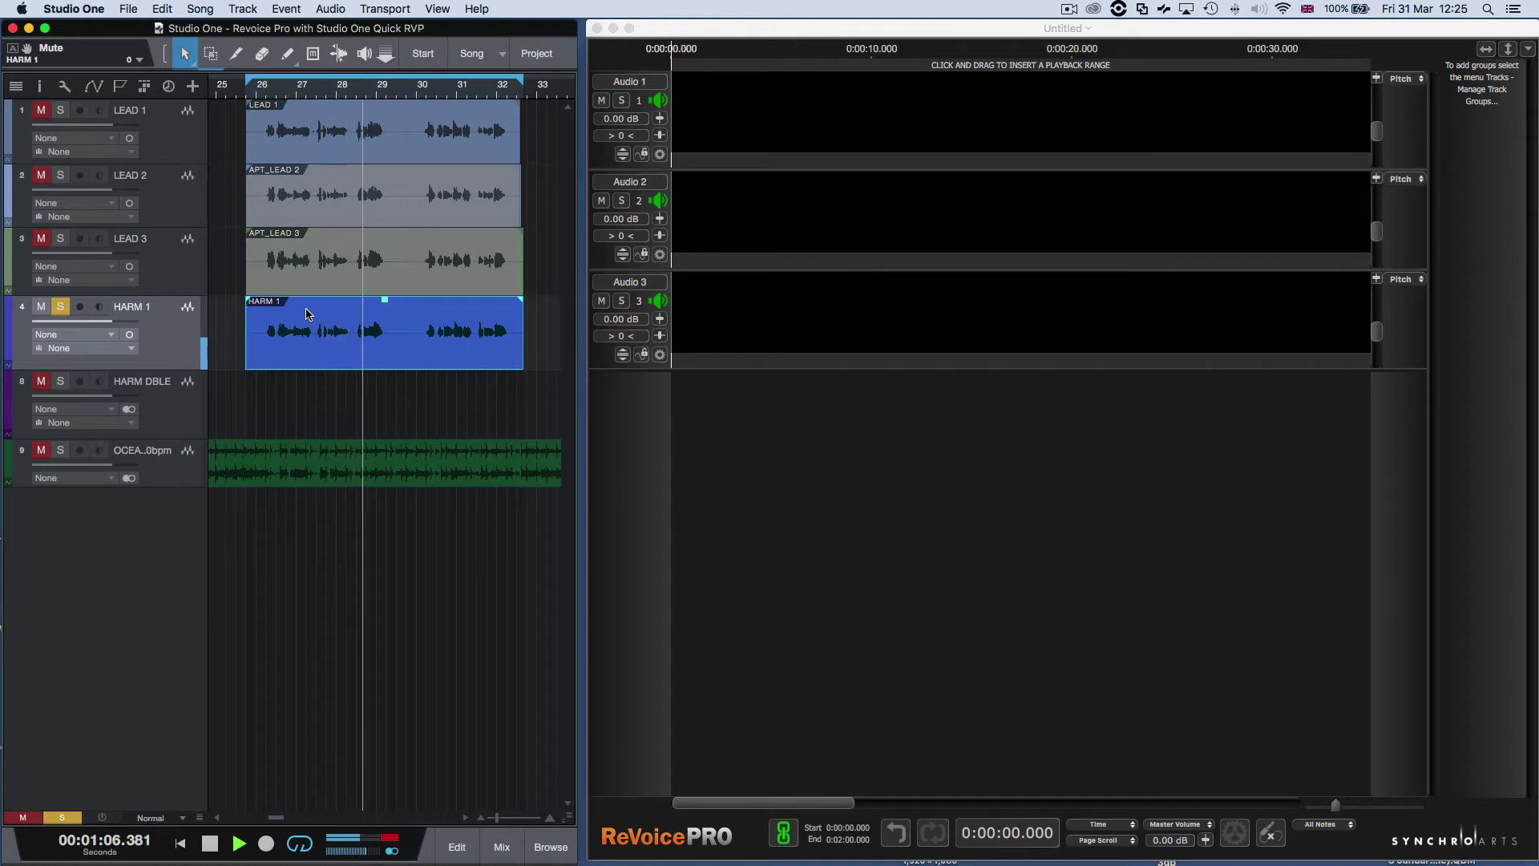
key("space")
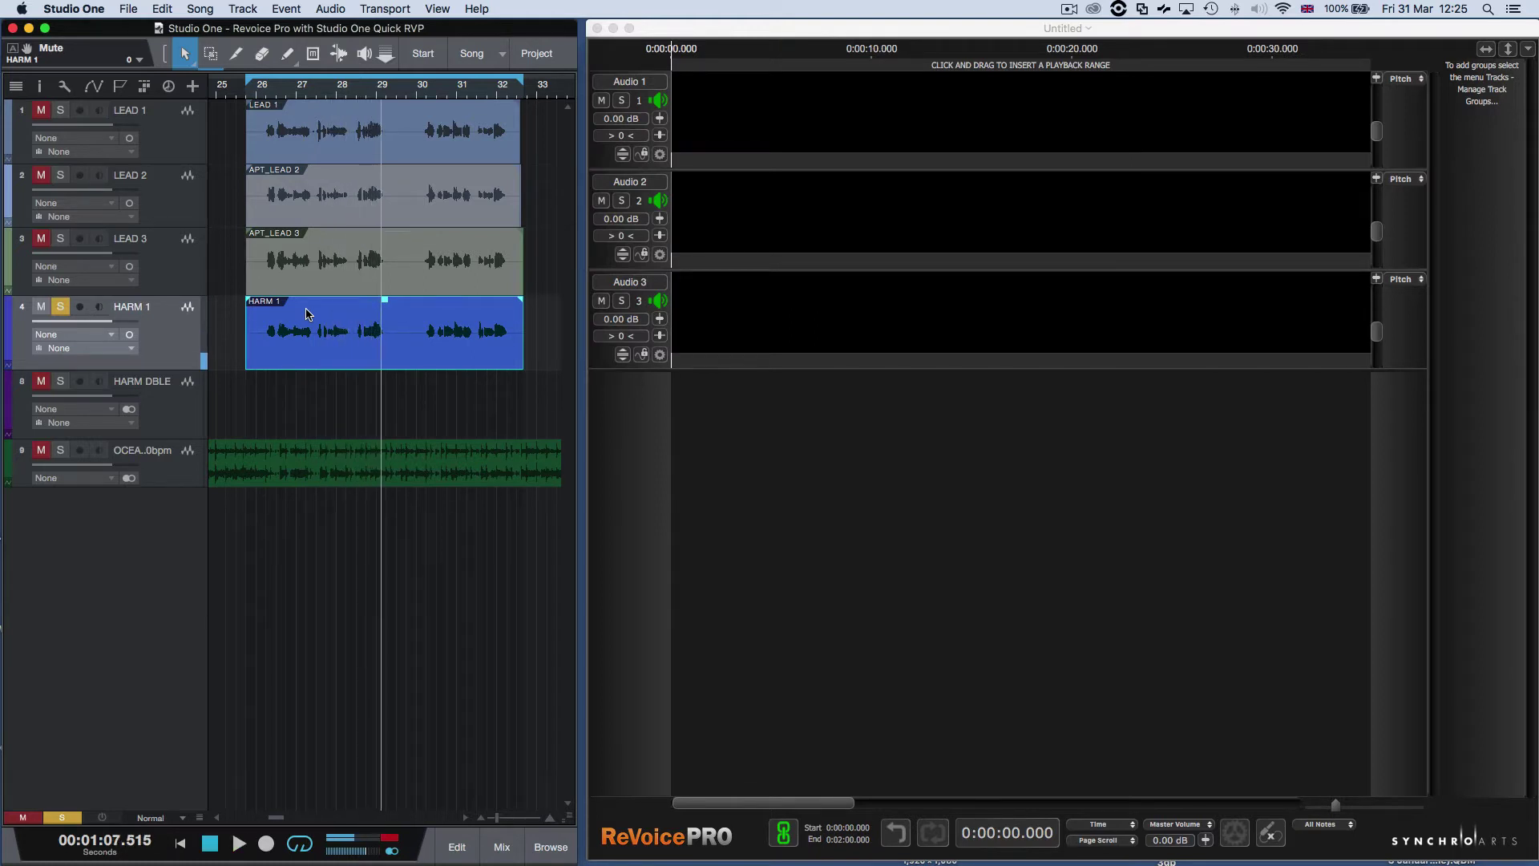
left_click(162, 10)
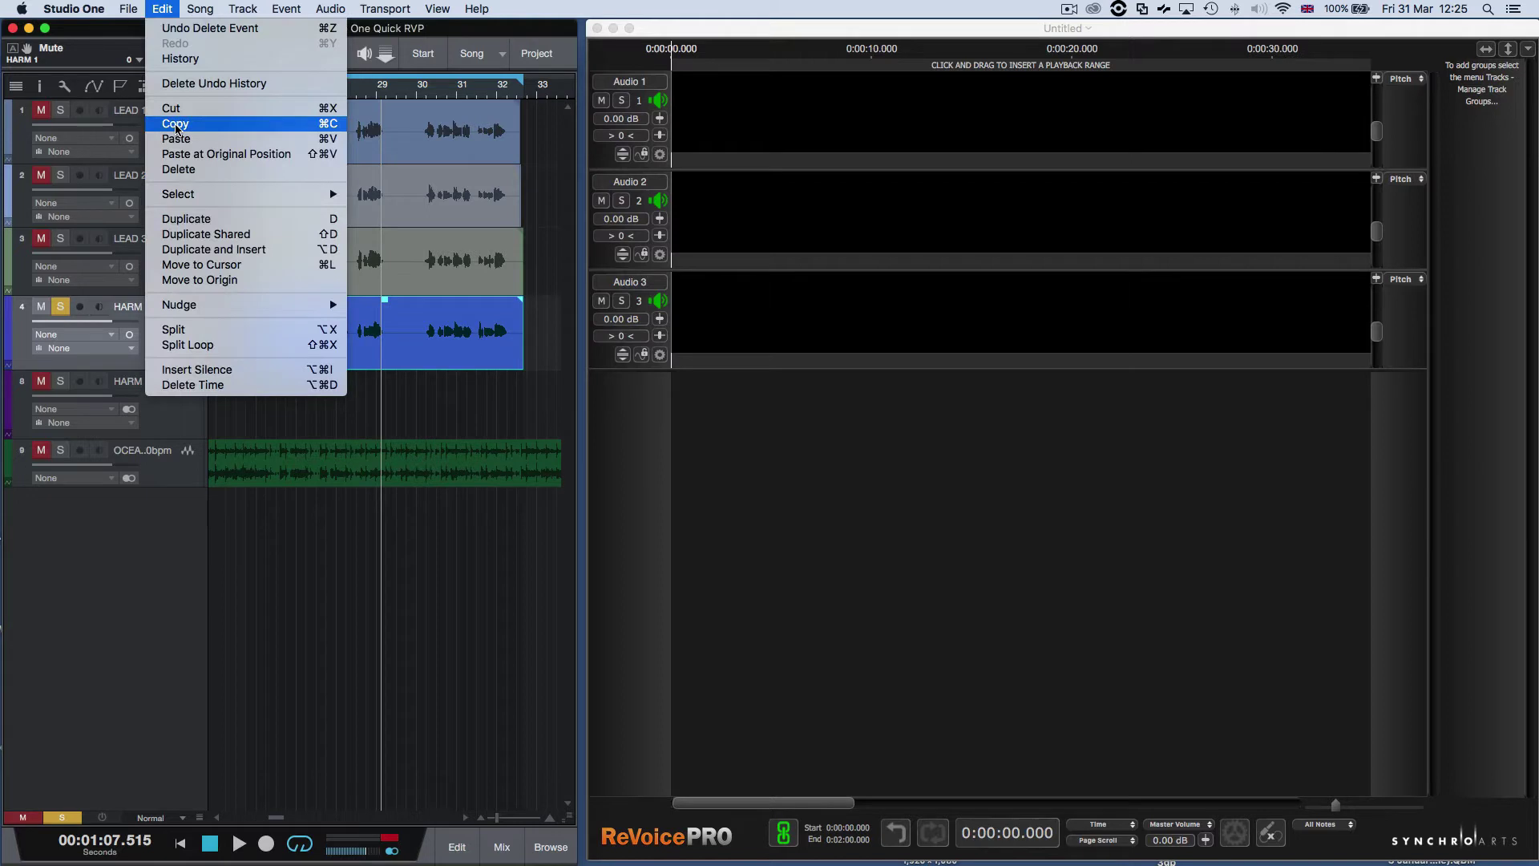
left_click(176, 124)
left_click(842, 36)
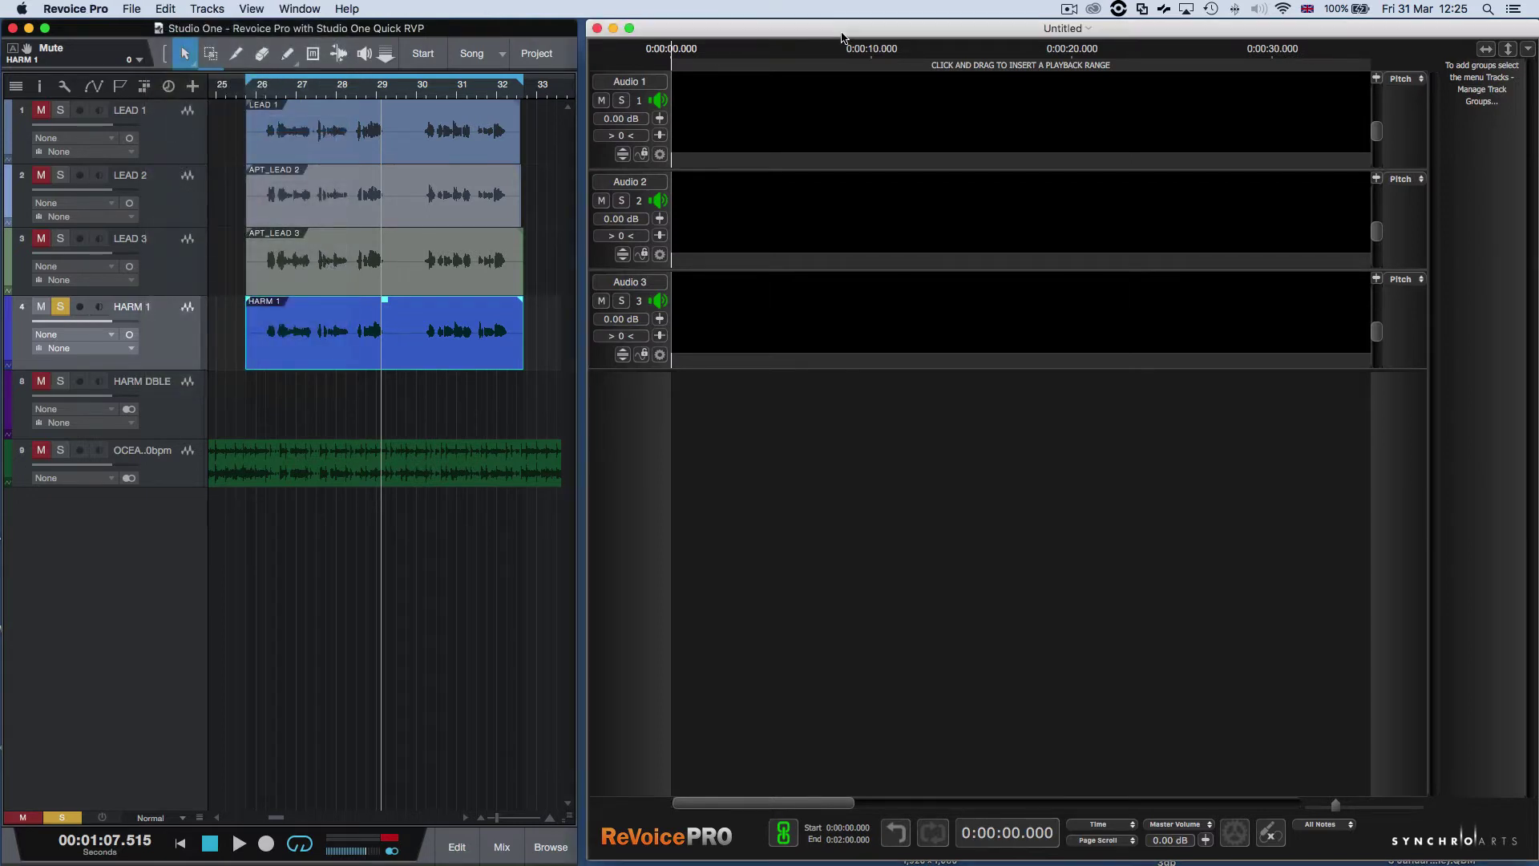
left_click(165, 10)
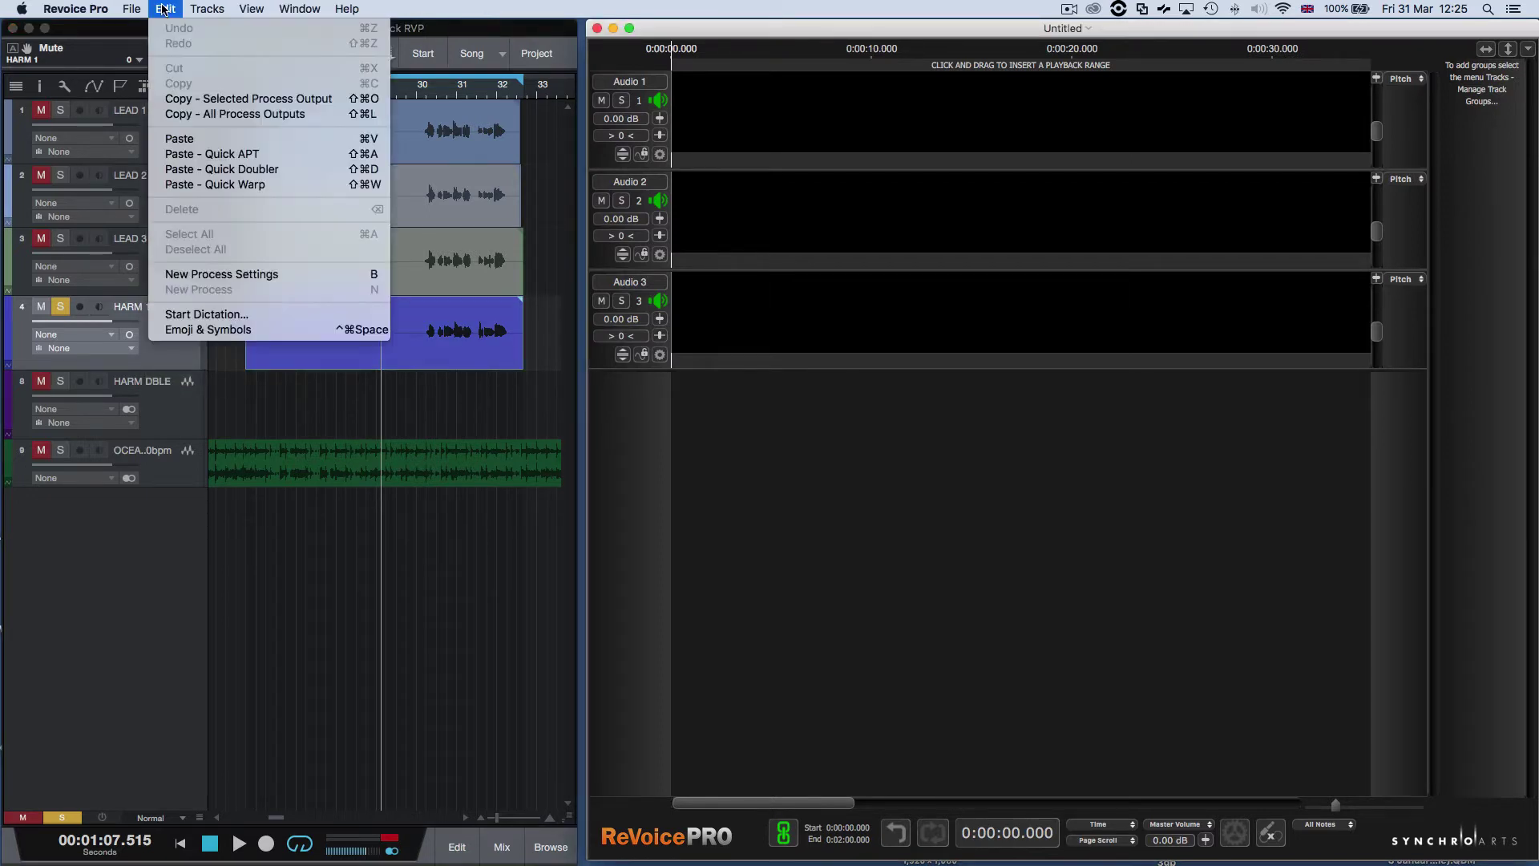
- Run HARM 1 through Quick Doubler and paste Dblr_HARM 1 back into Studio One at its original position
left_click(191, 170)
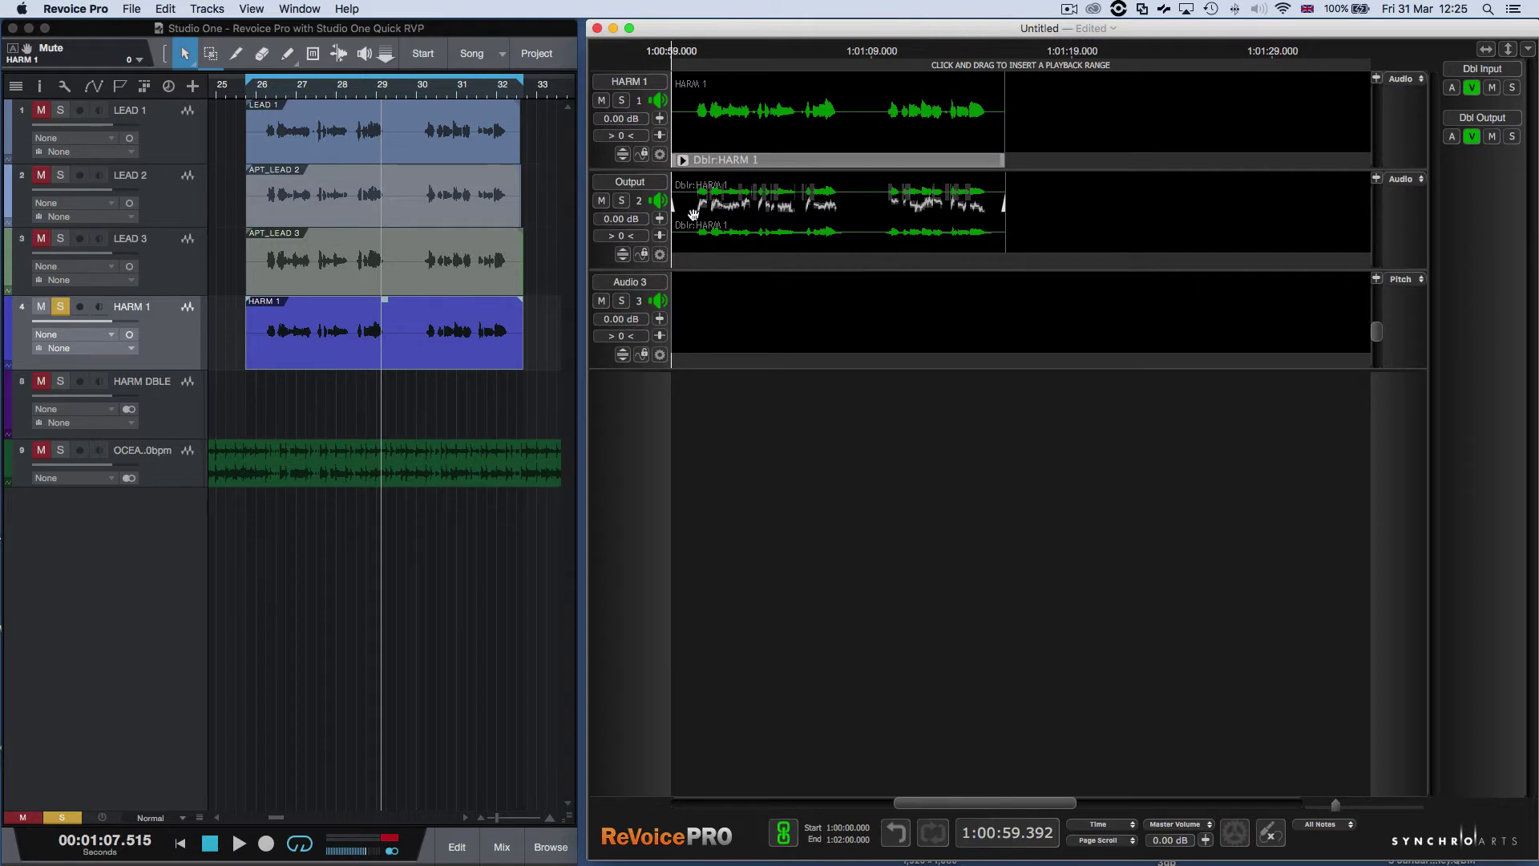
left_click(164, 10)
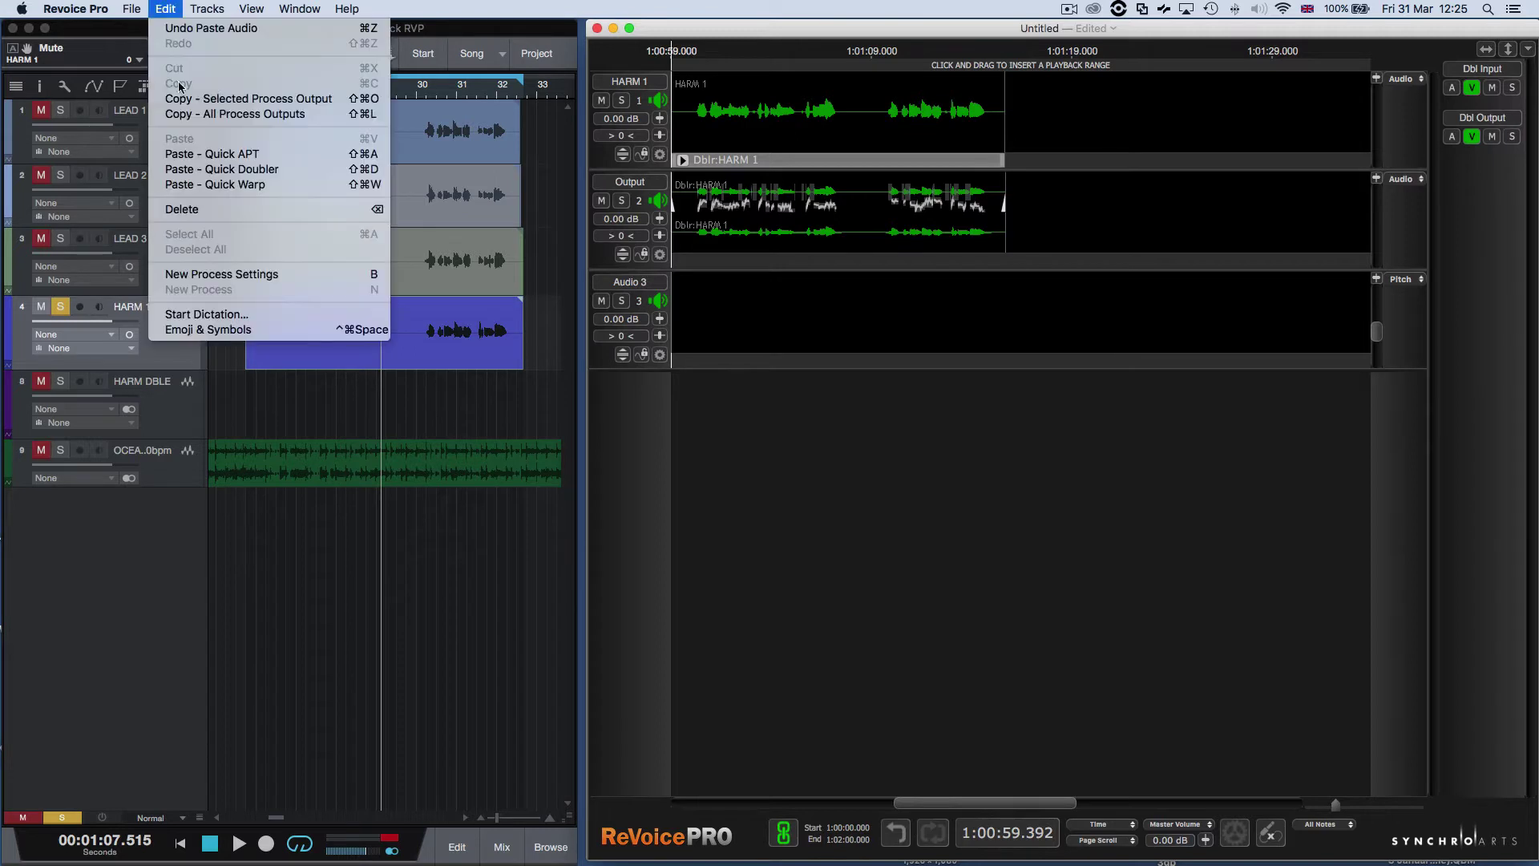
left_click(195, 114)
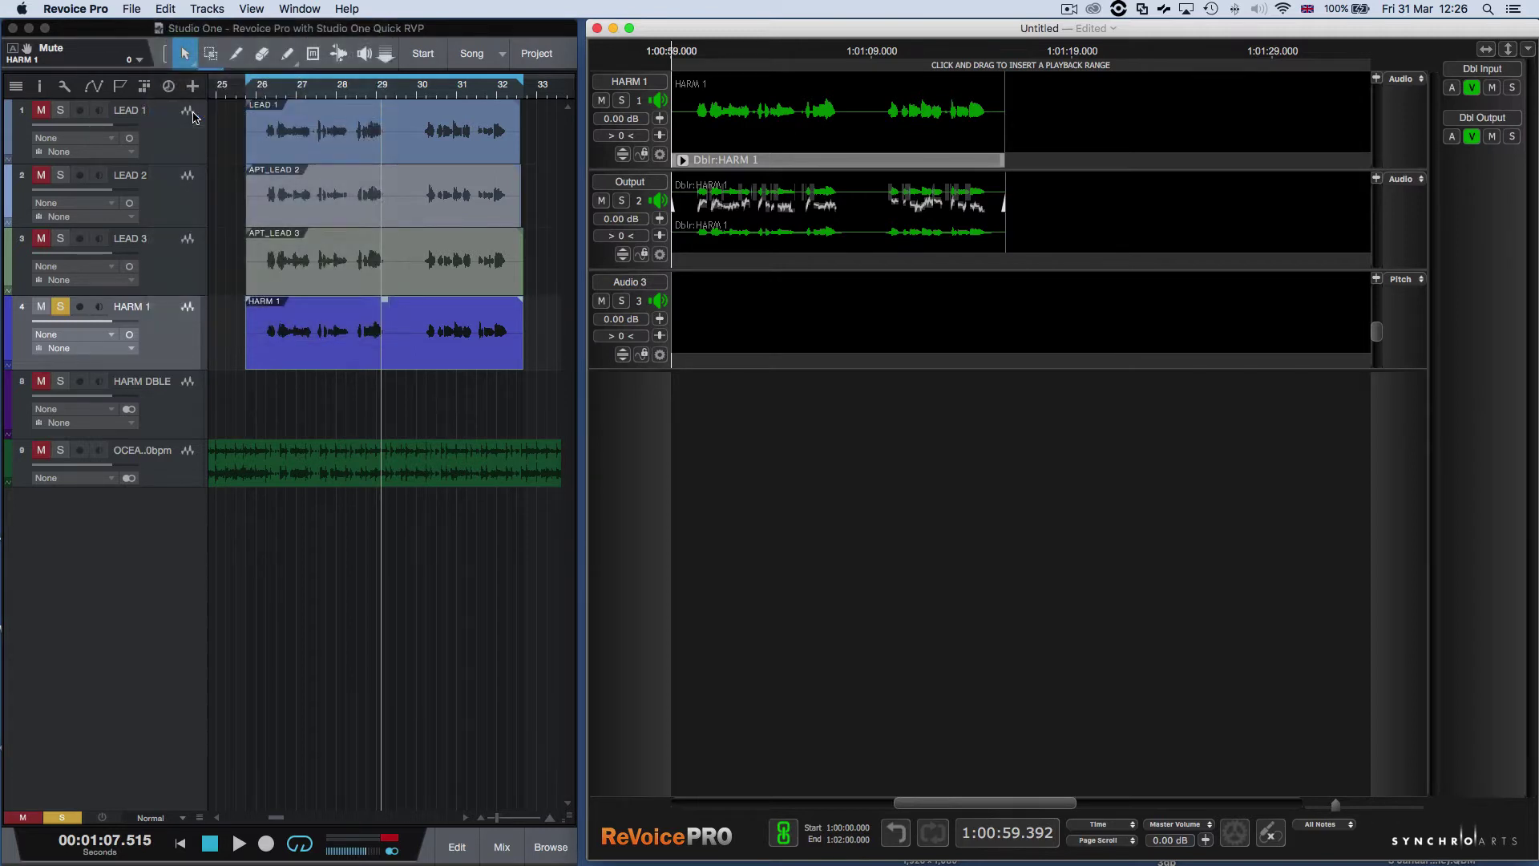
left_click(184, 28)
left_click(163, 9)
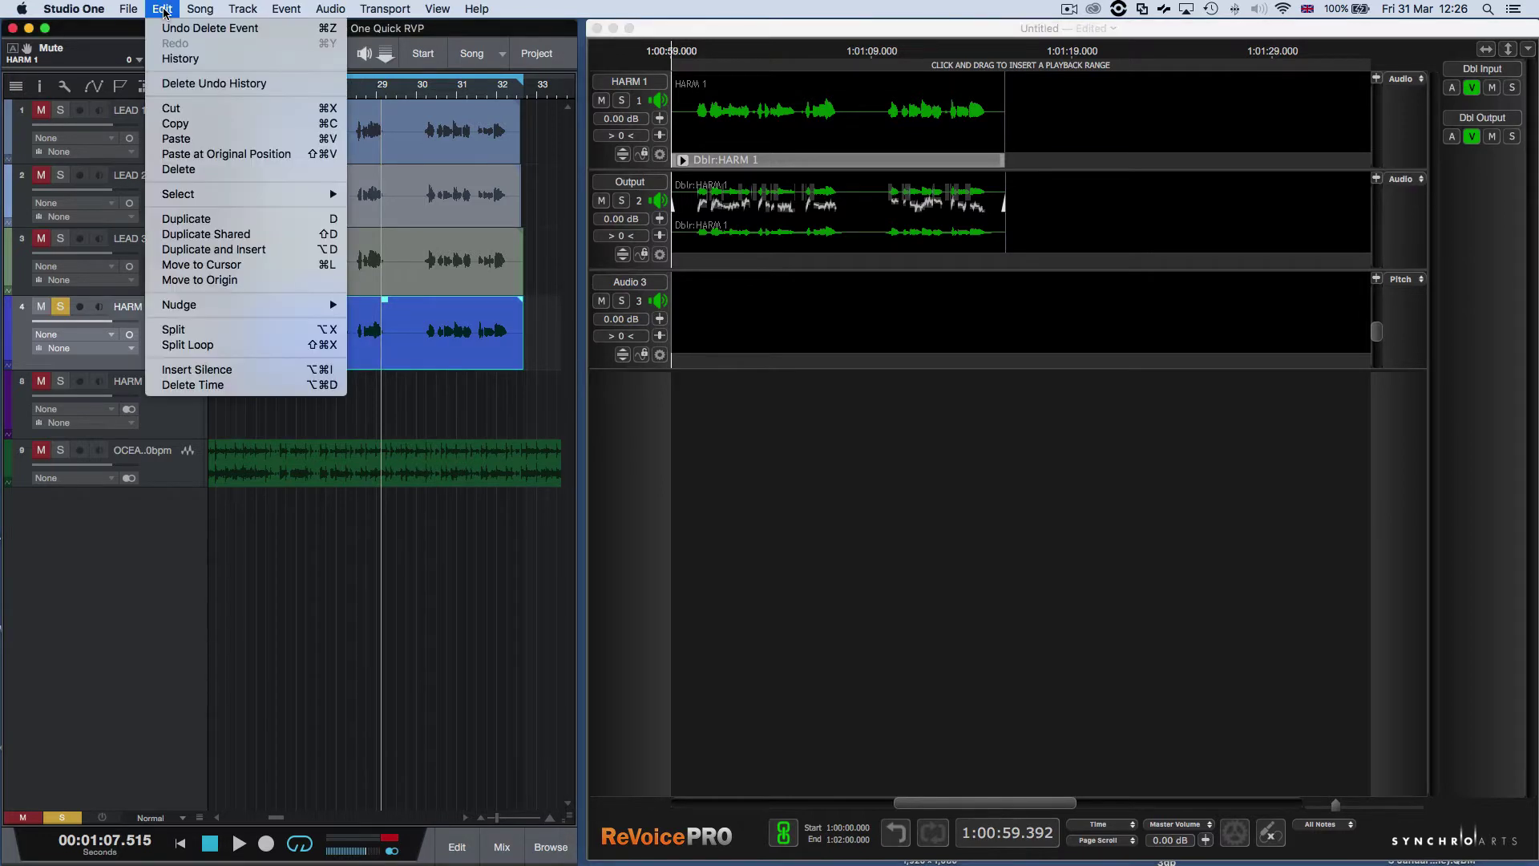
left_click(176, 153)
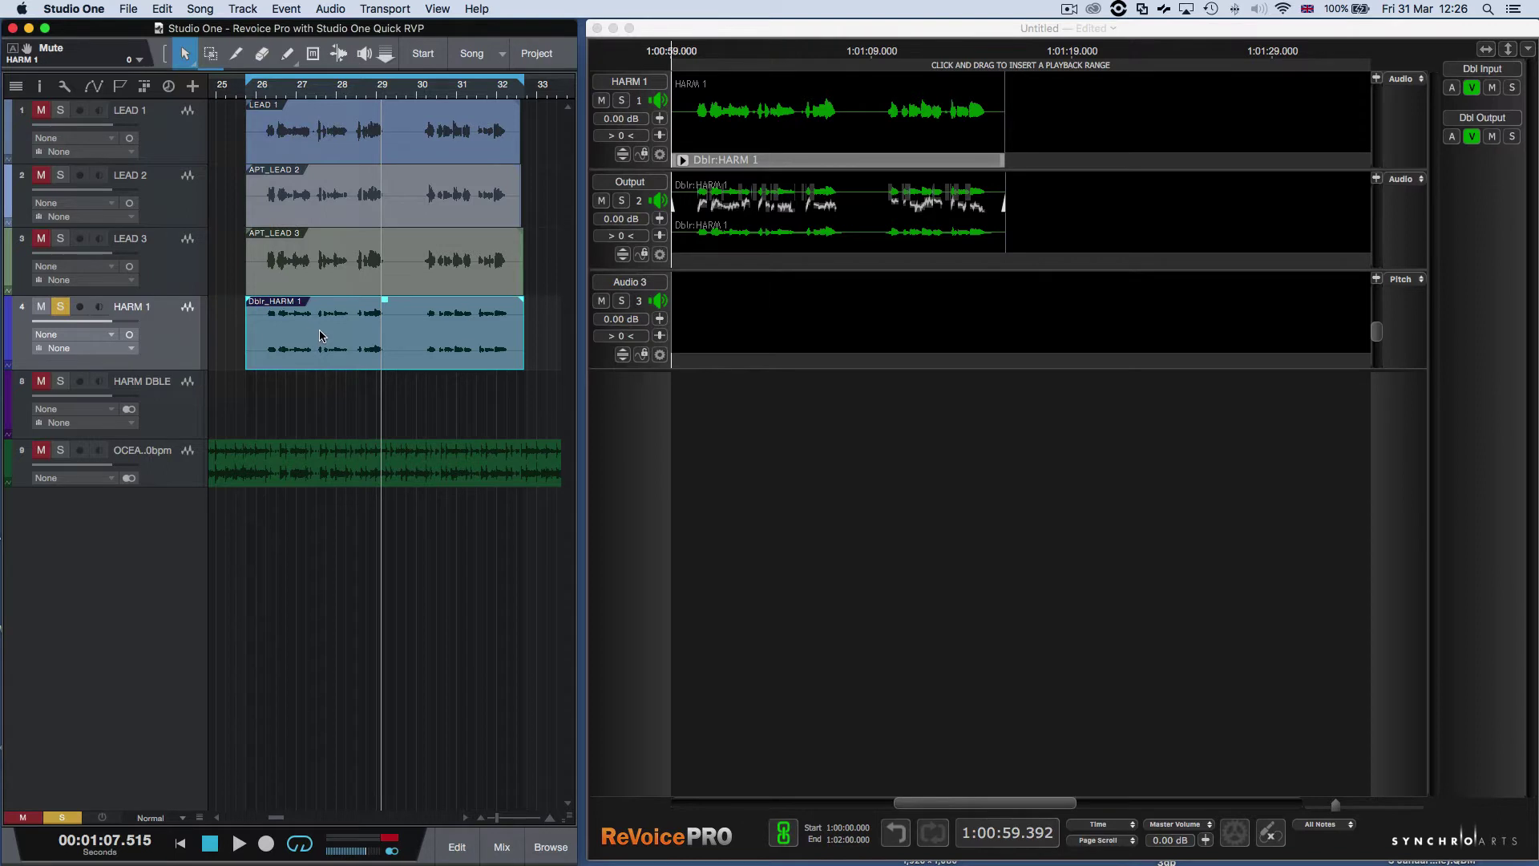
- Move Dblr_HARM 1 onto the HARM DBLE track, solo it, and play it from bar 26
left_click_drag(319, 335, 318, 386)
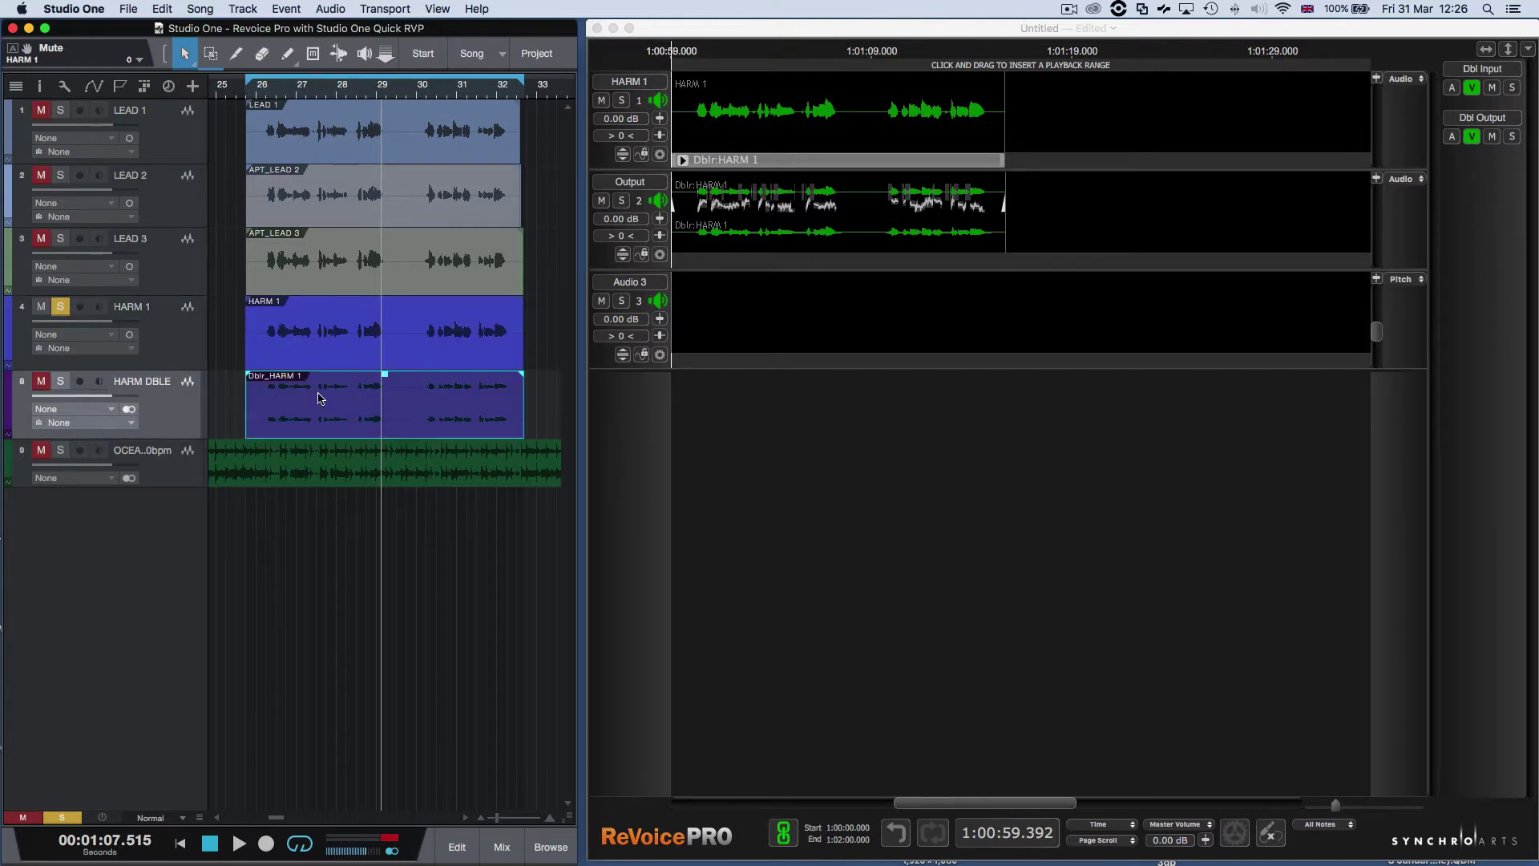
key("s")
left_click(265, 93)
key("space")
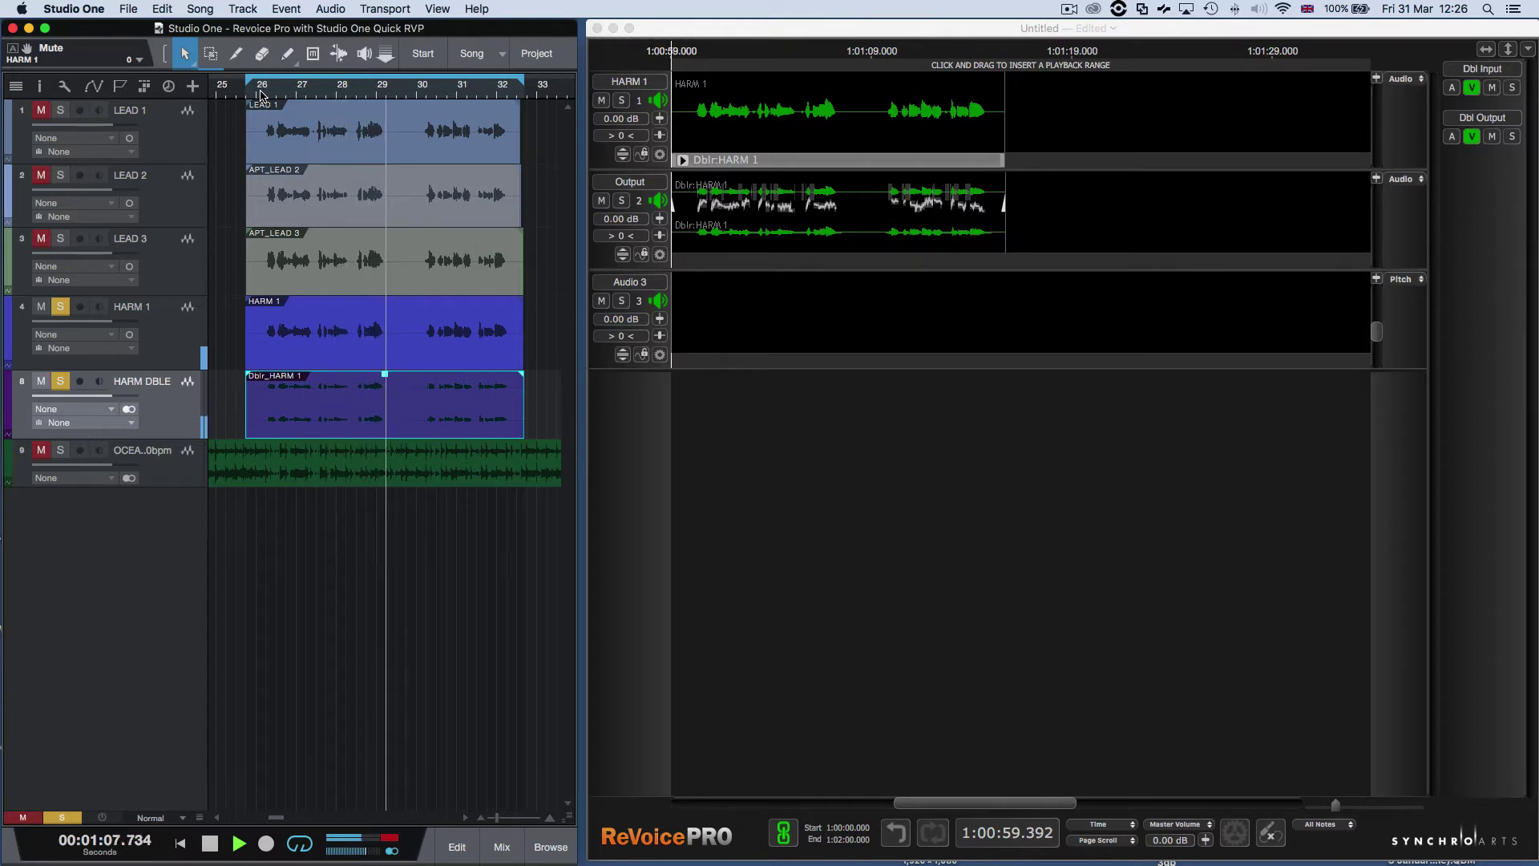
left_click(263, 88)
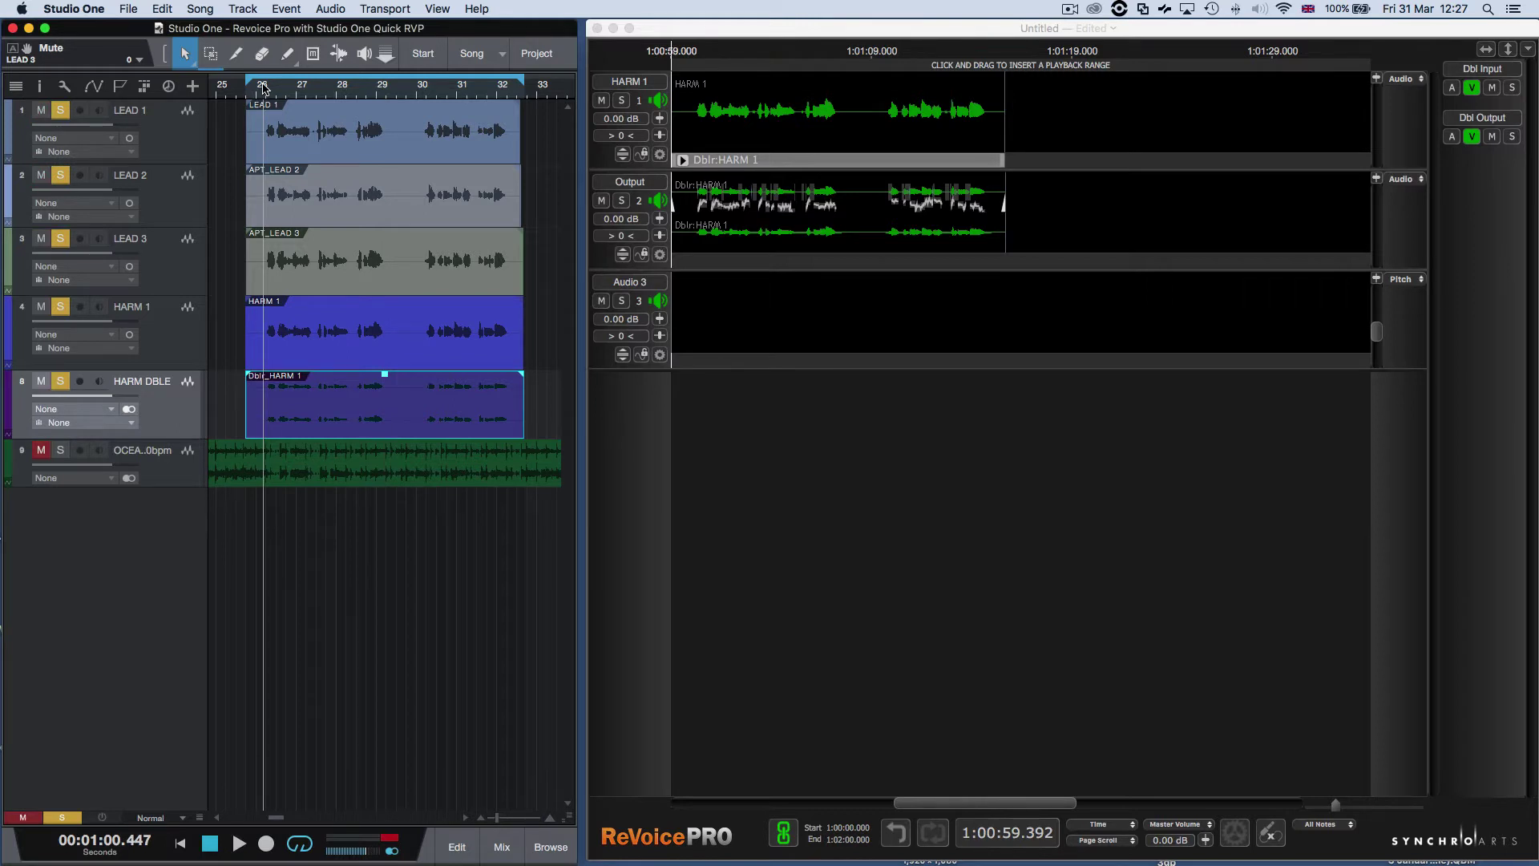
- Play the vocals from bar 26 and stop playback
key("space")
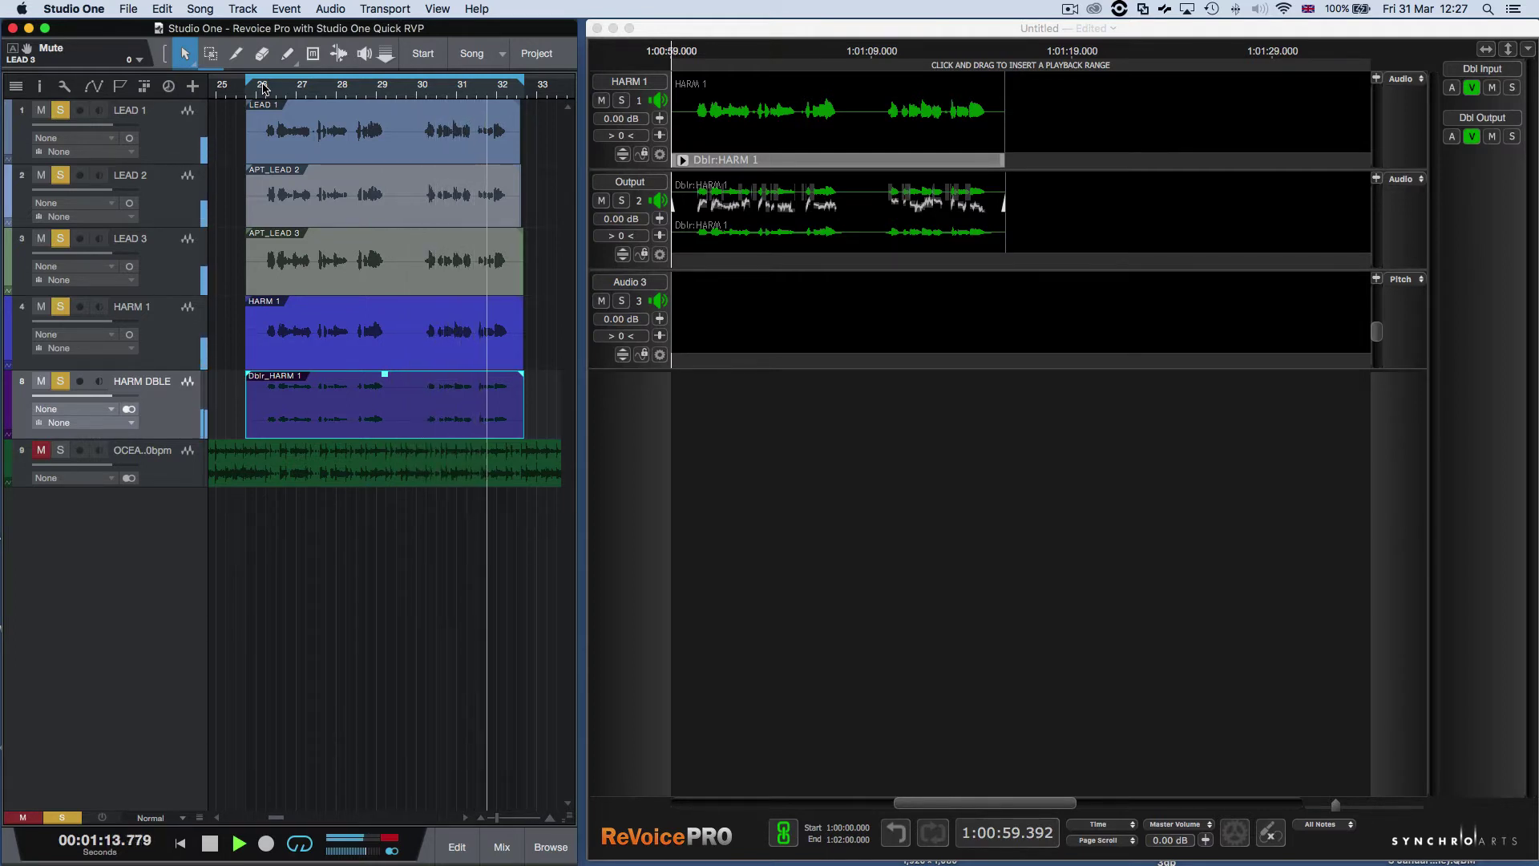
key("space")
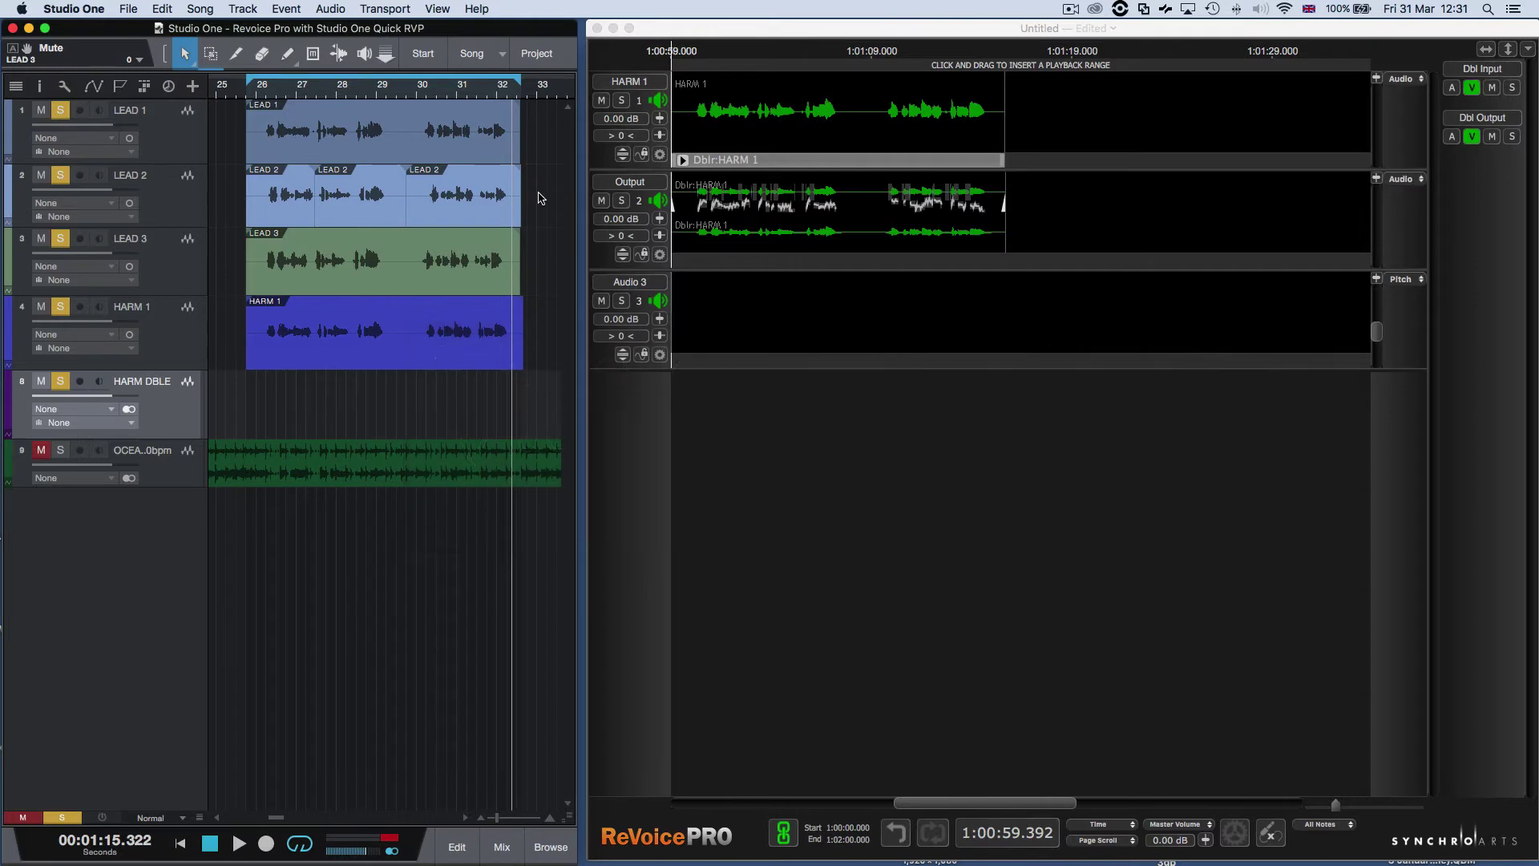
- Marquee-select every LEAD 1–3 event and paste them into ReVoice Pro as a Quick APT job
left_click(230, 129)
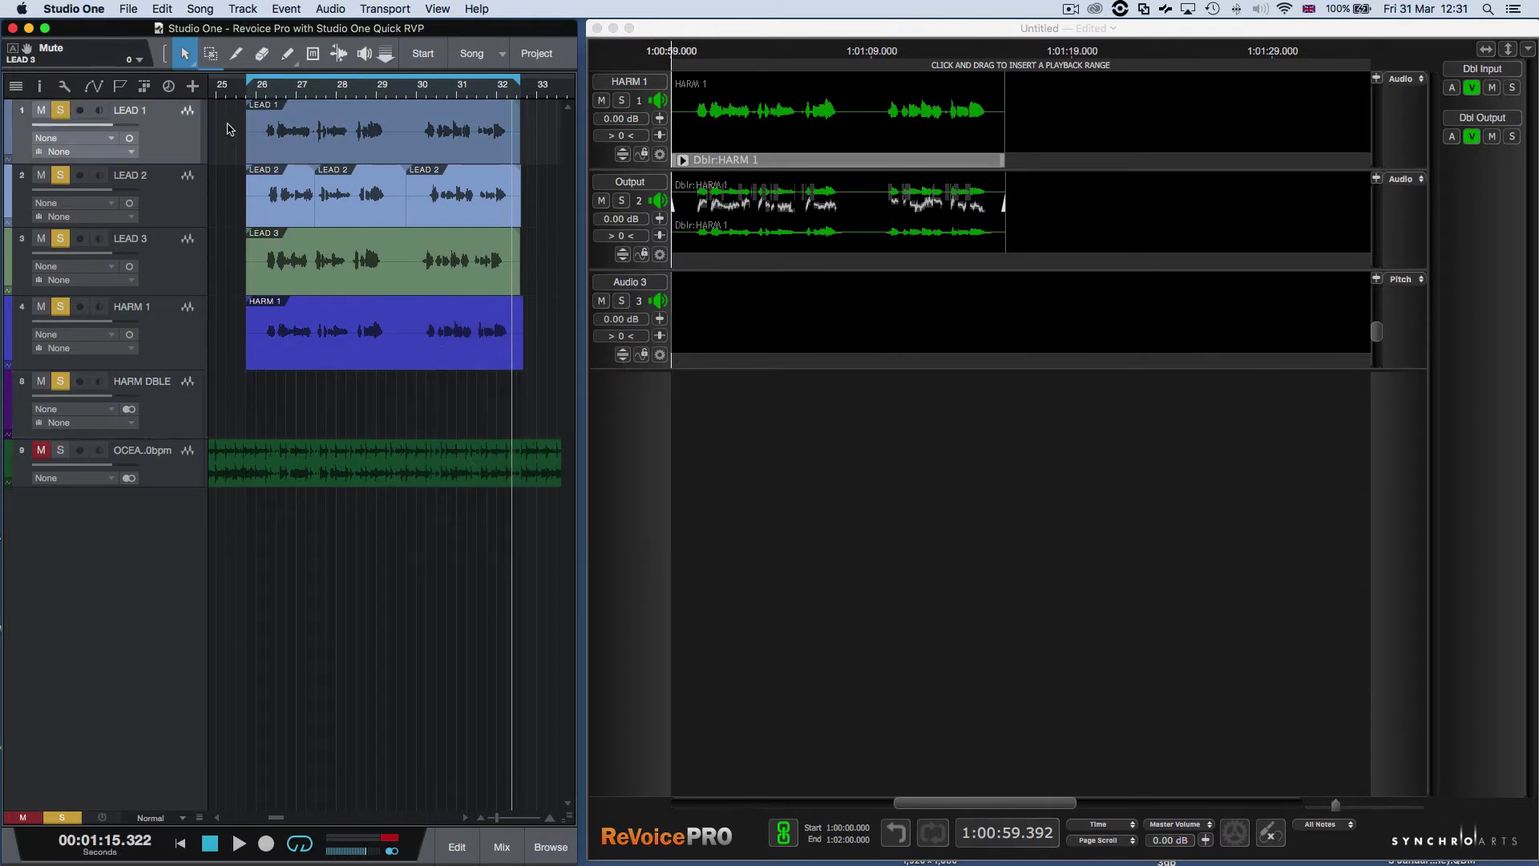
left_click_drag(230, 129, 535, 264)
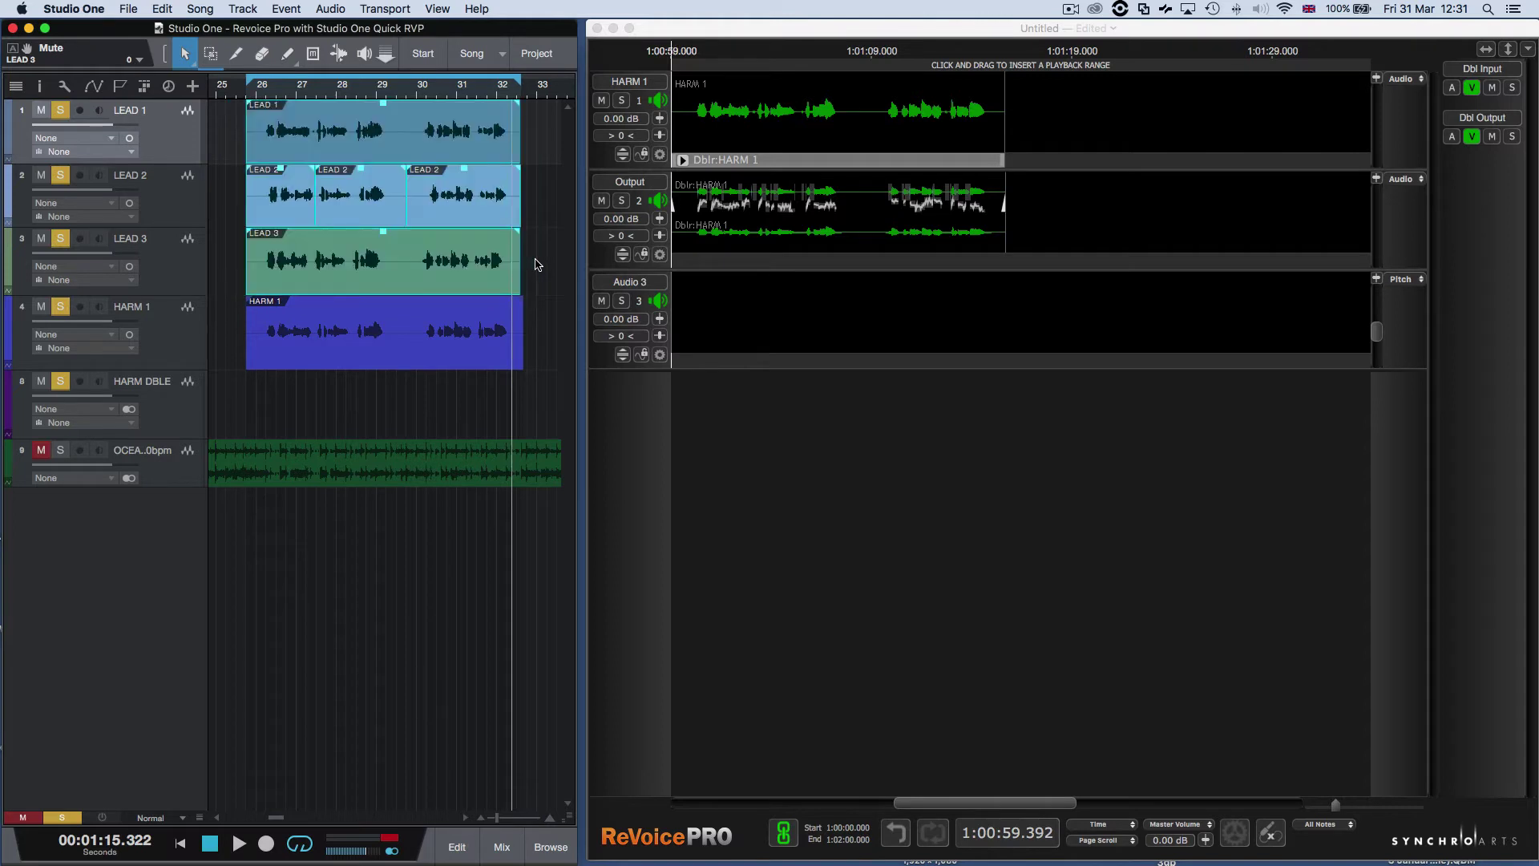
left_click(776, 36)
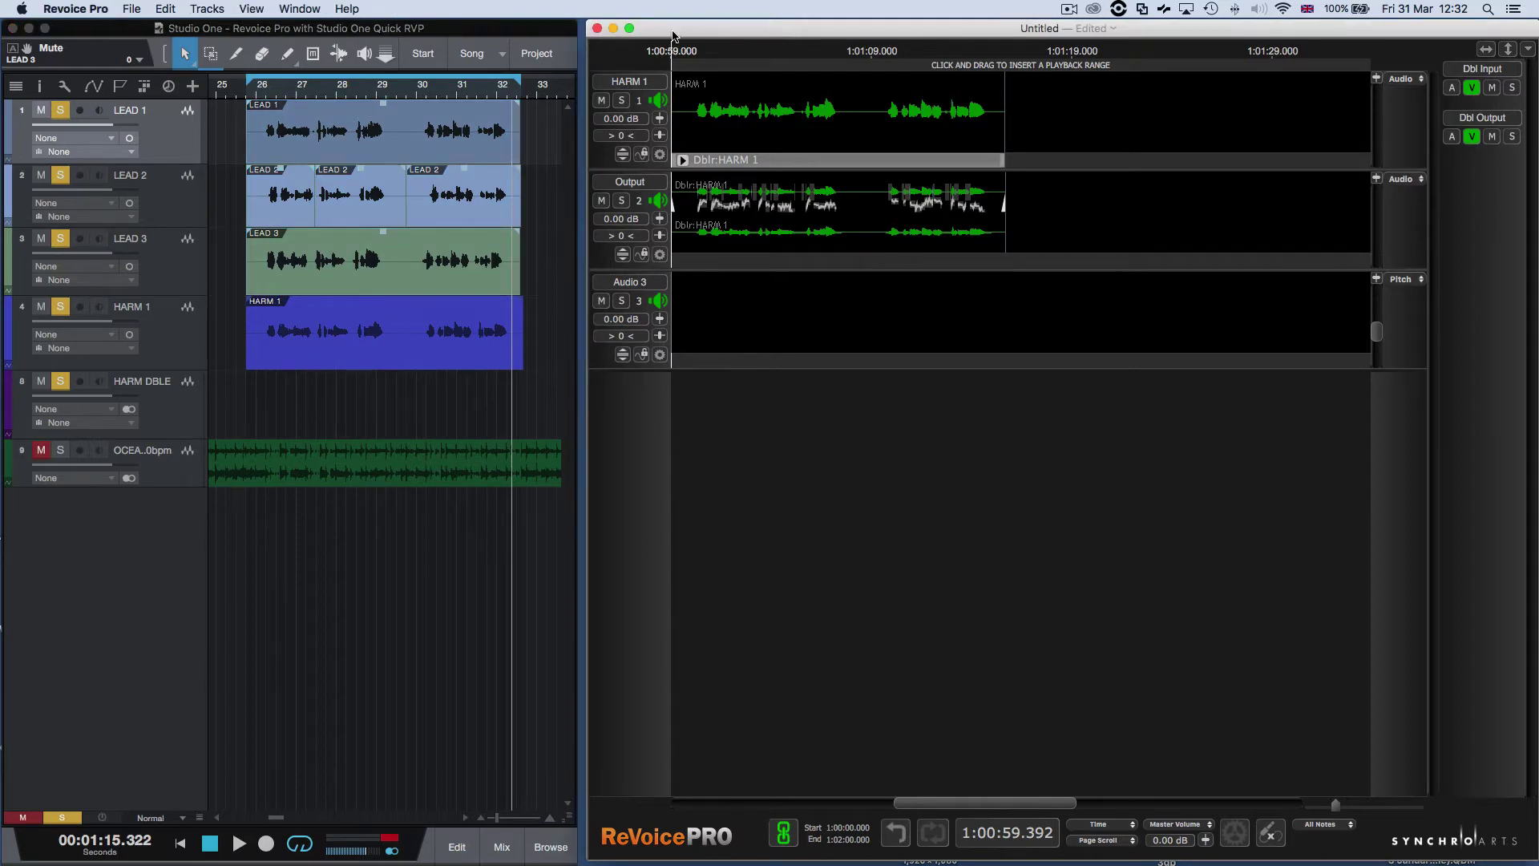
left_click(170, 12)
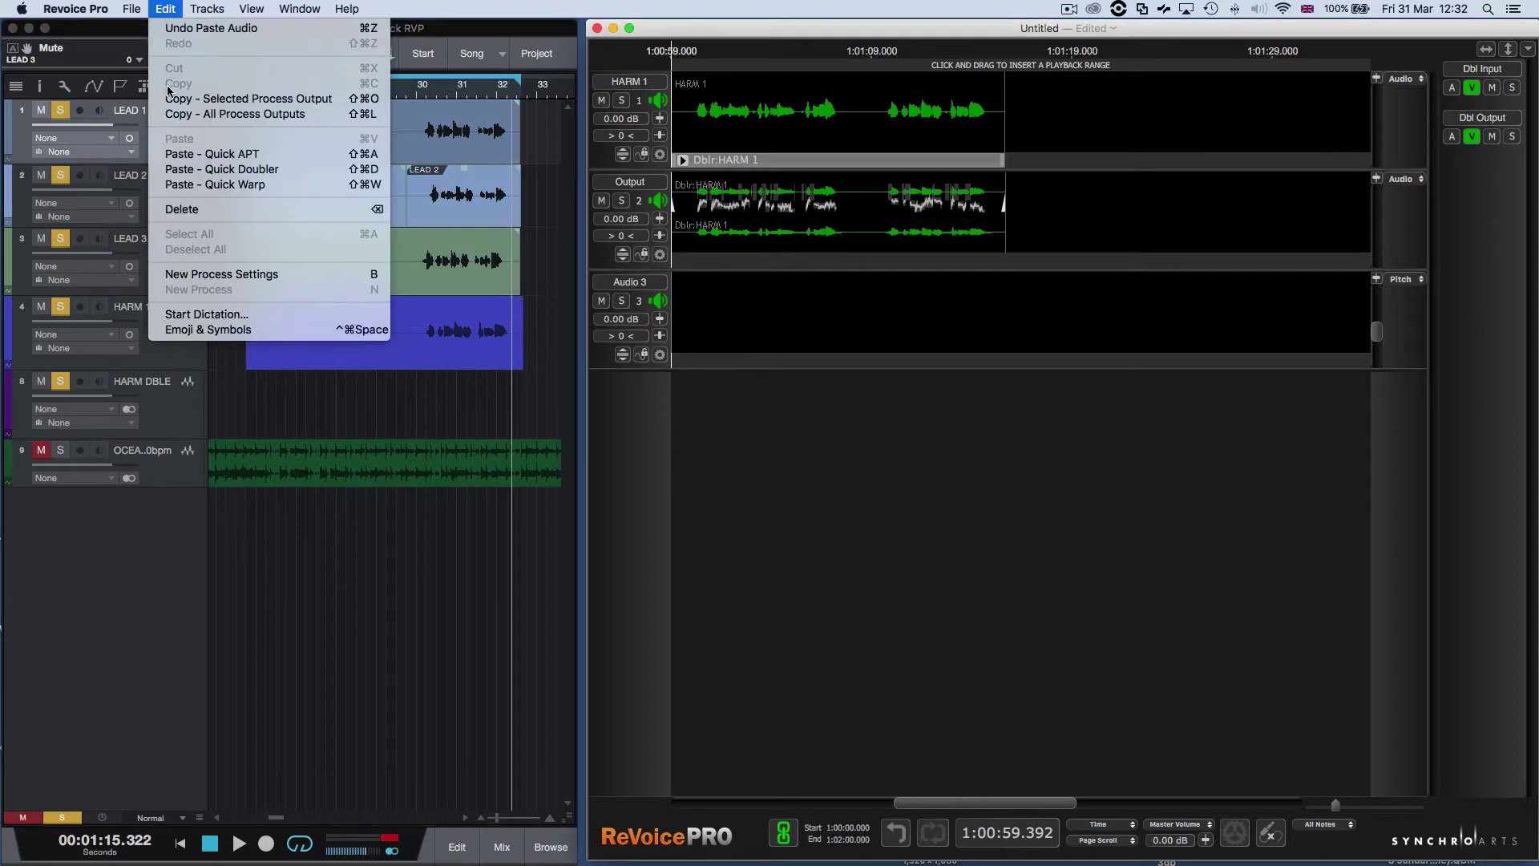
left_click(195, 154)
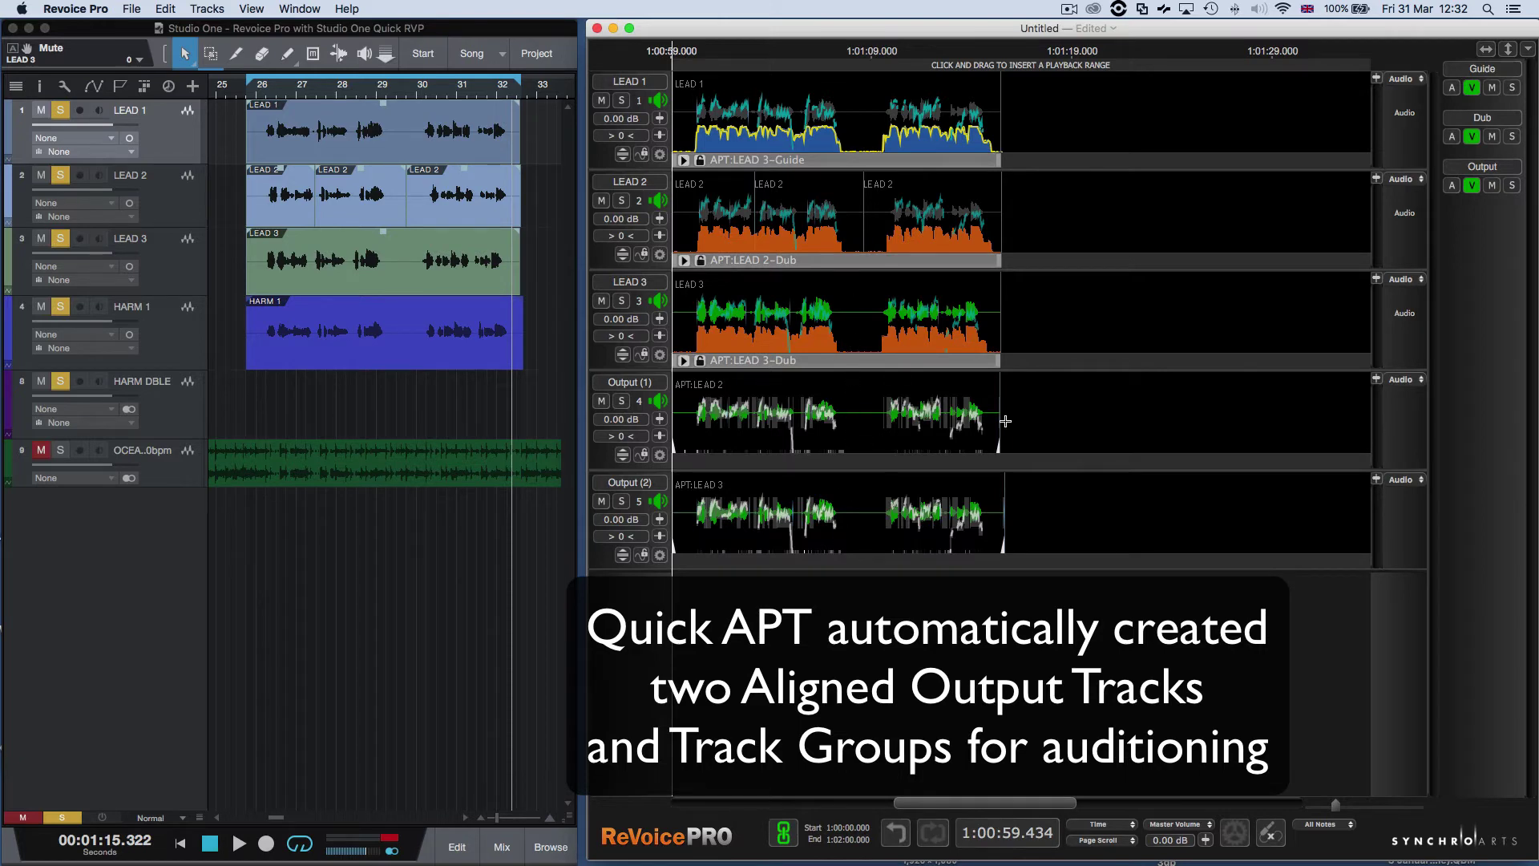
- Compare the Guide, Dub and Output groups using their solo buttons, then select the APT:LEAD 2 process
left_click(1512, 87)
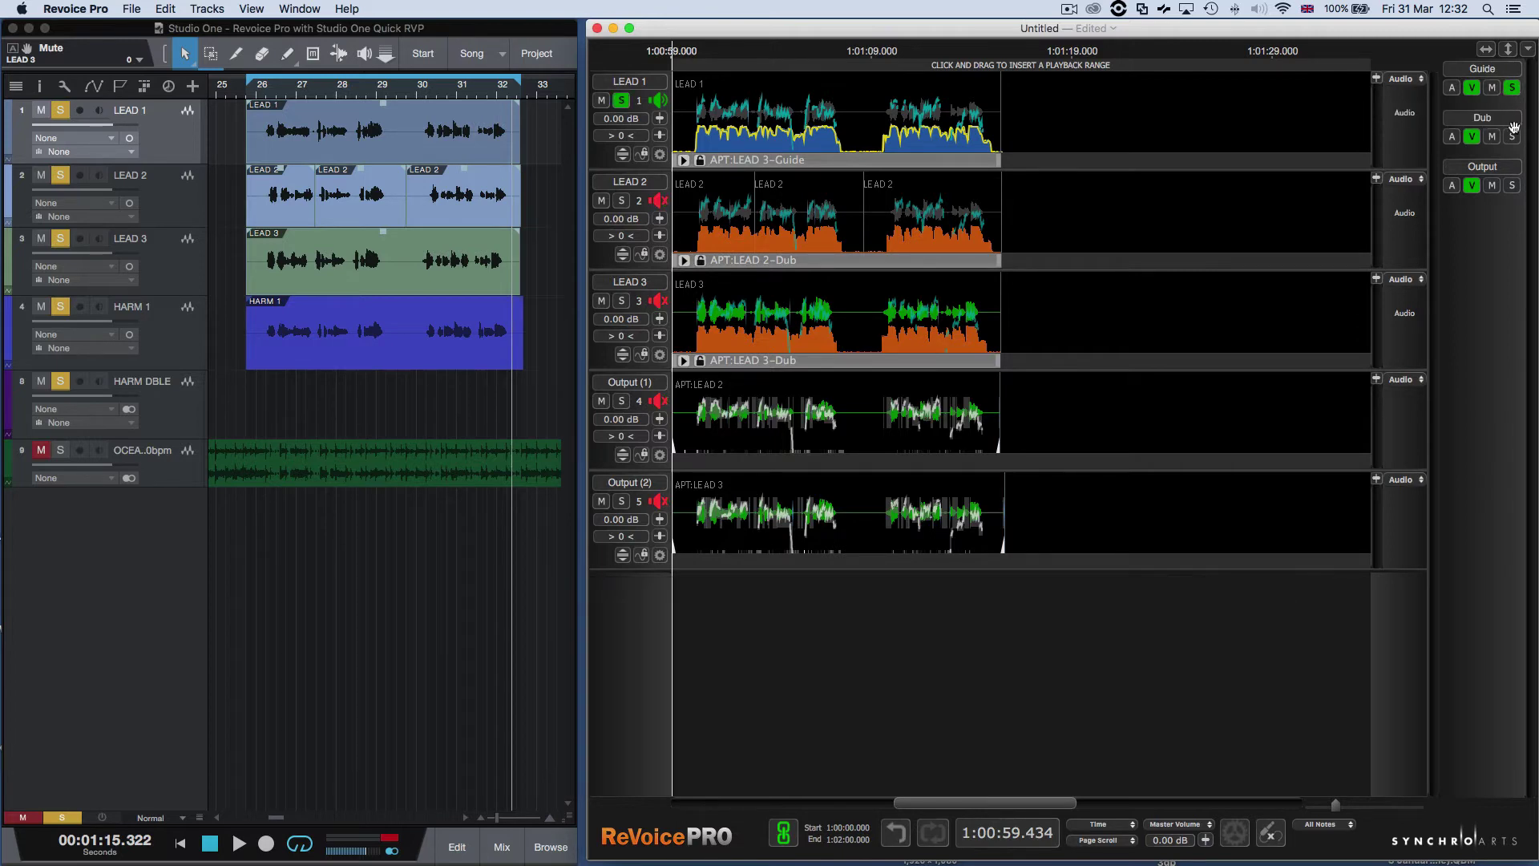
left_click(1513, 137)
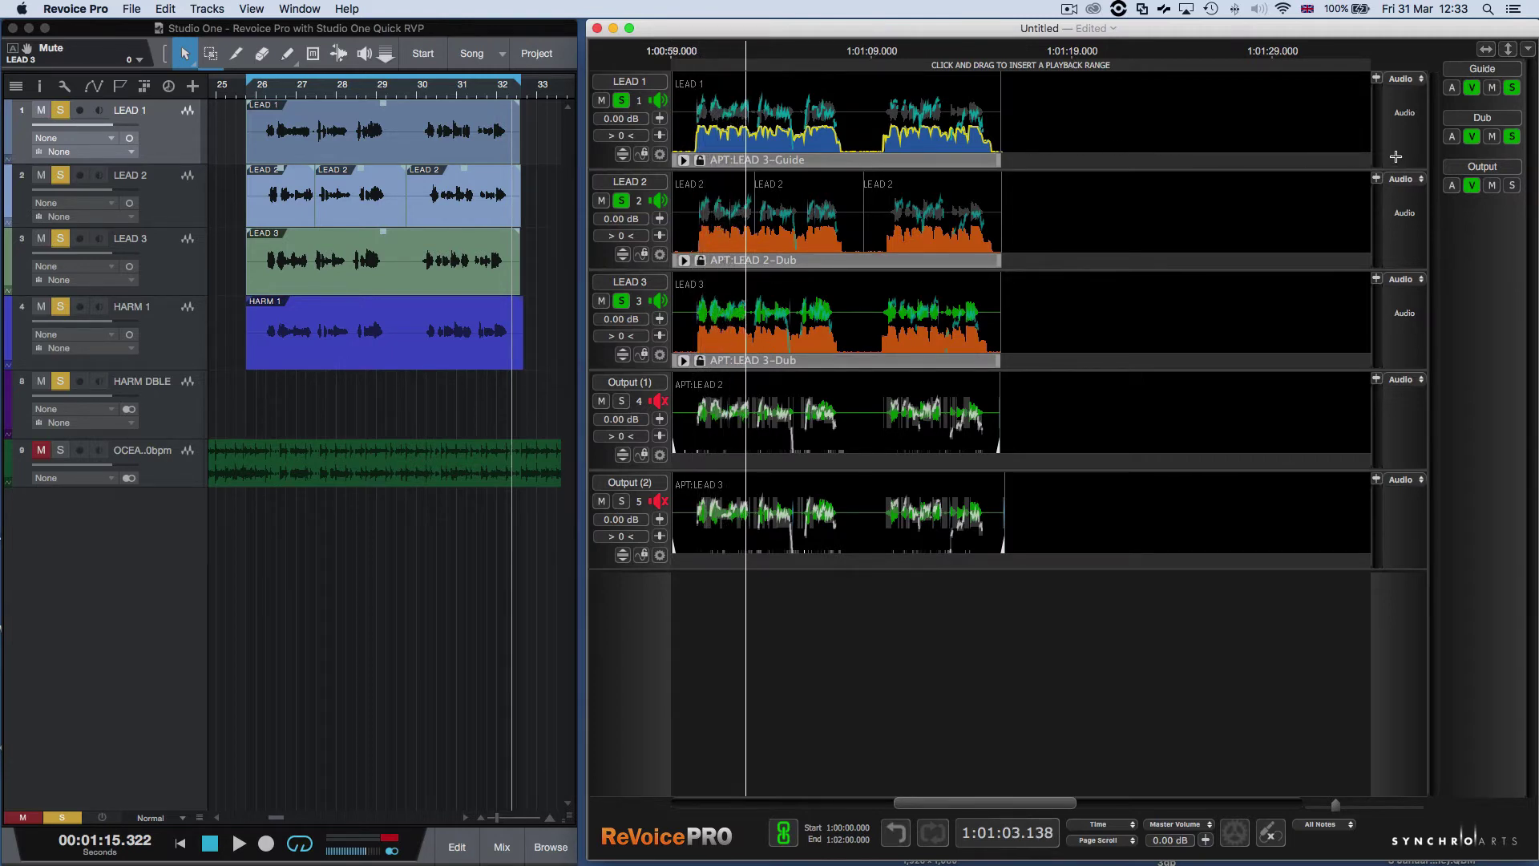
left_click(1511, 185)
left_click(1512, 136)
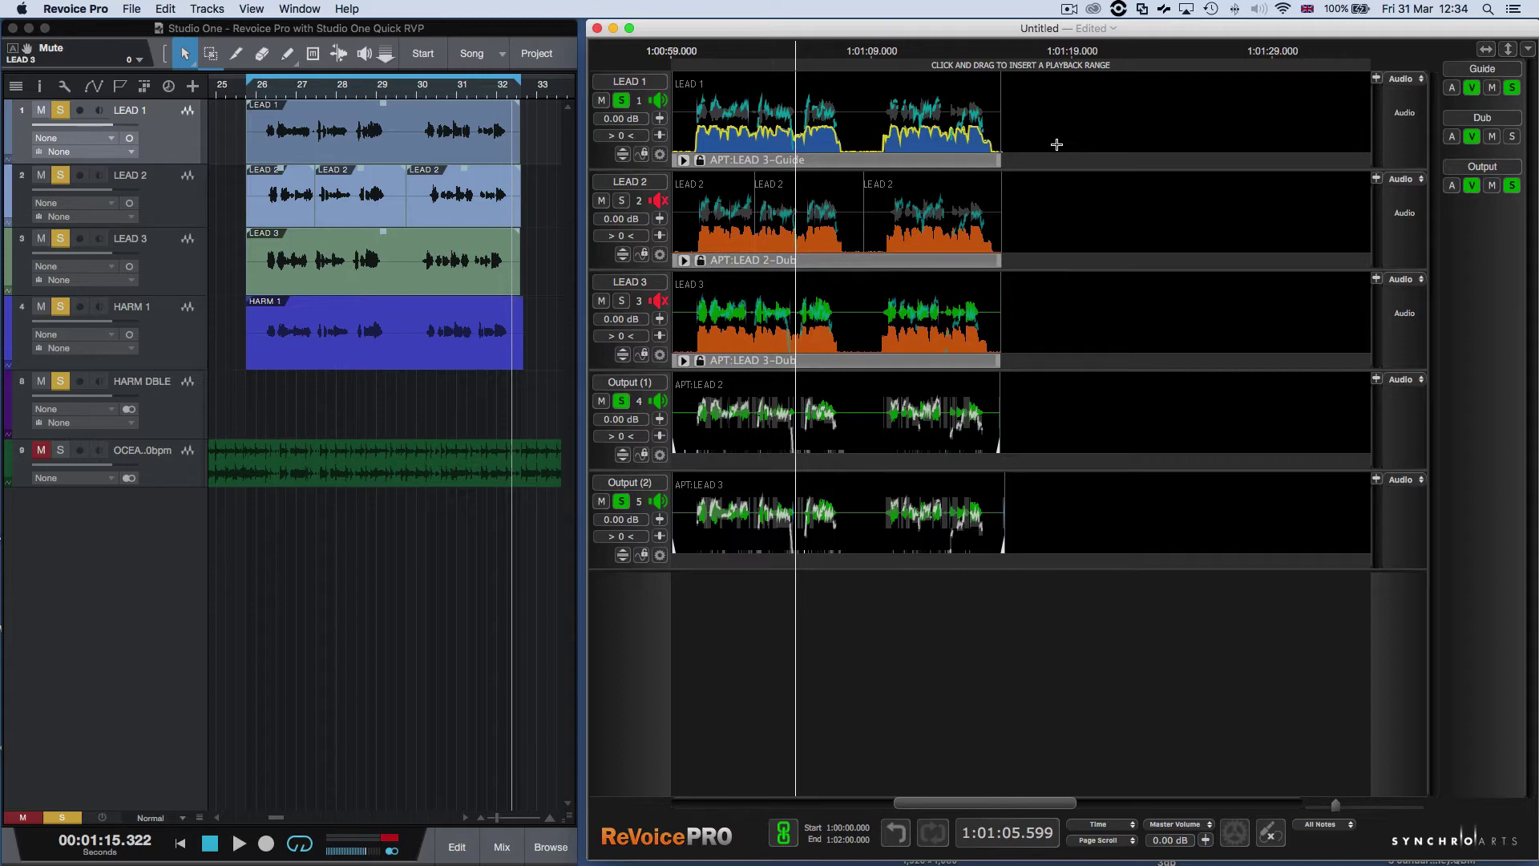
left_click(906, 160)
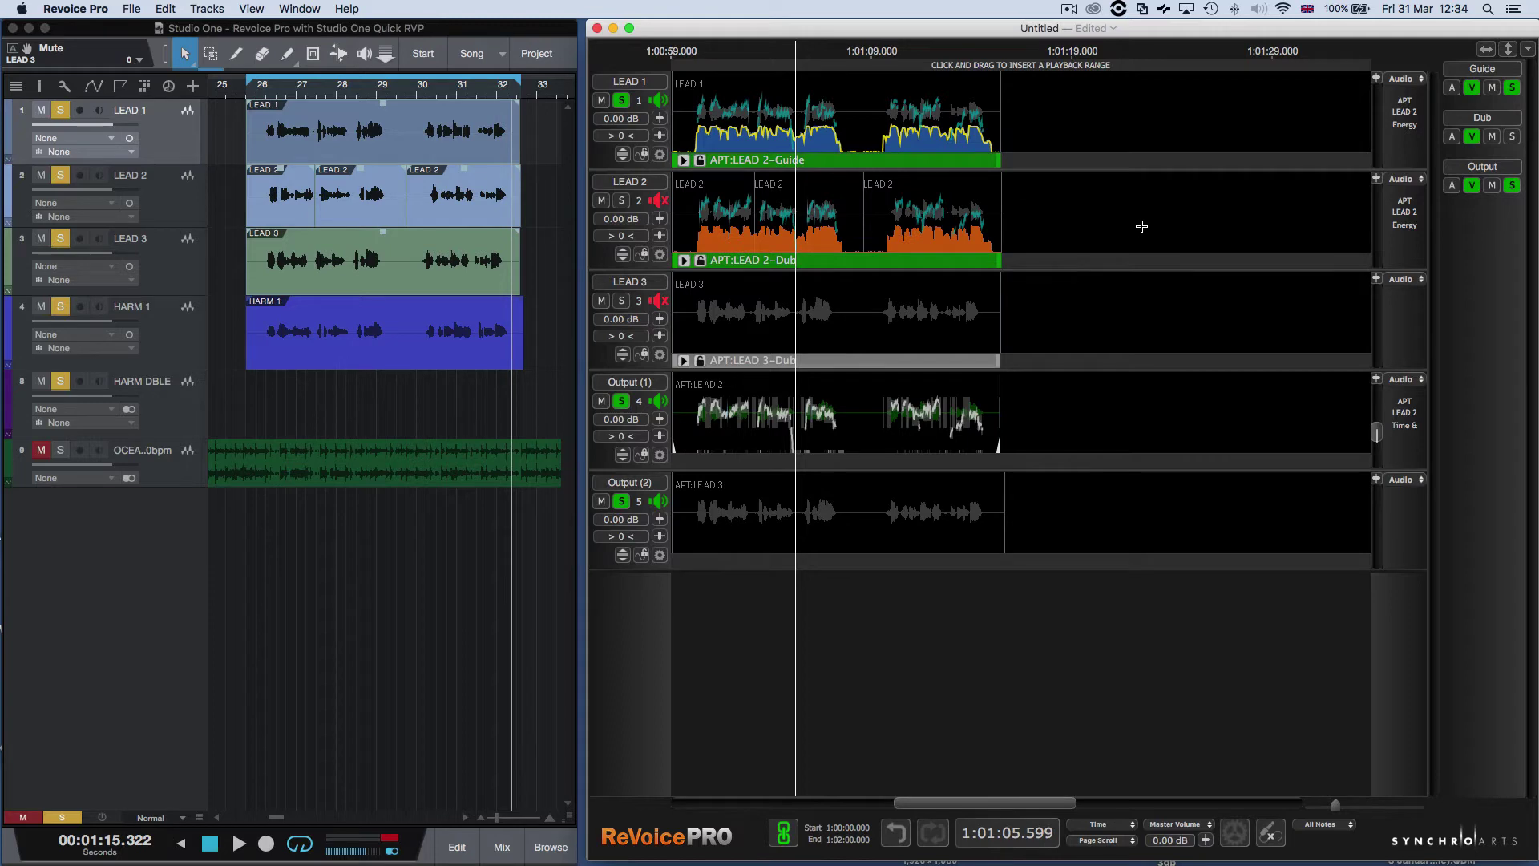
- Apply the Vocal - Slightly loose Time and Pitch factory preset to the APT:LEAD 2 settings
left_click(936, 262)
left_click_drag(894, 182, 1210, 254)
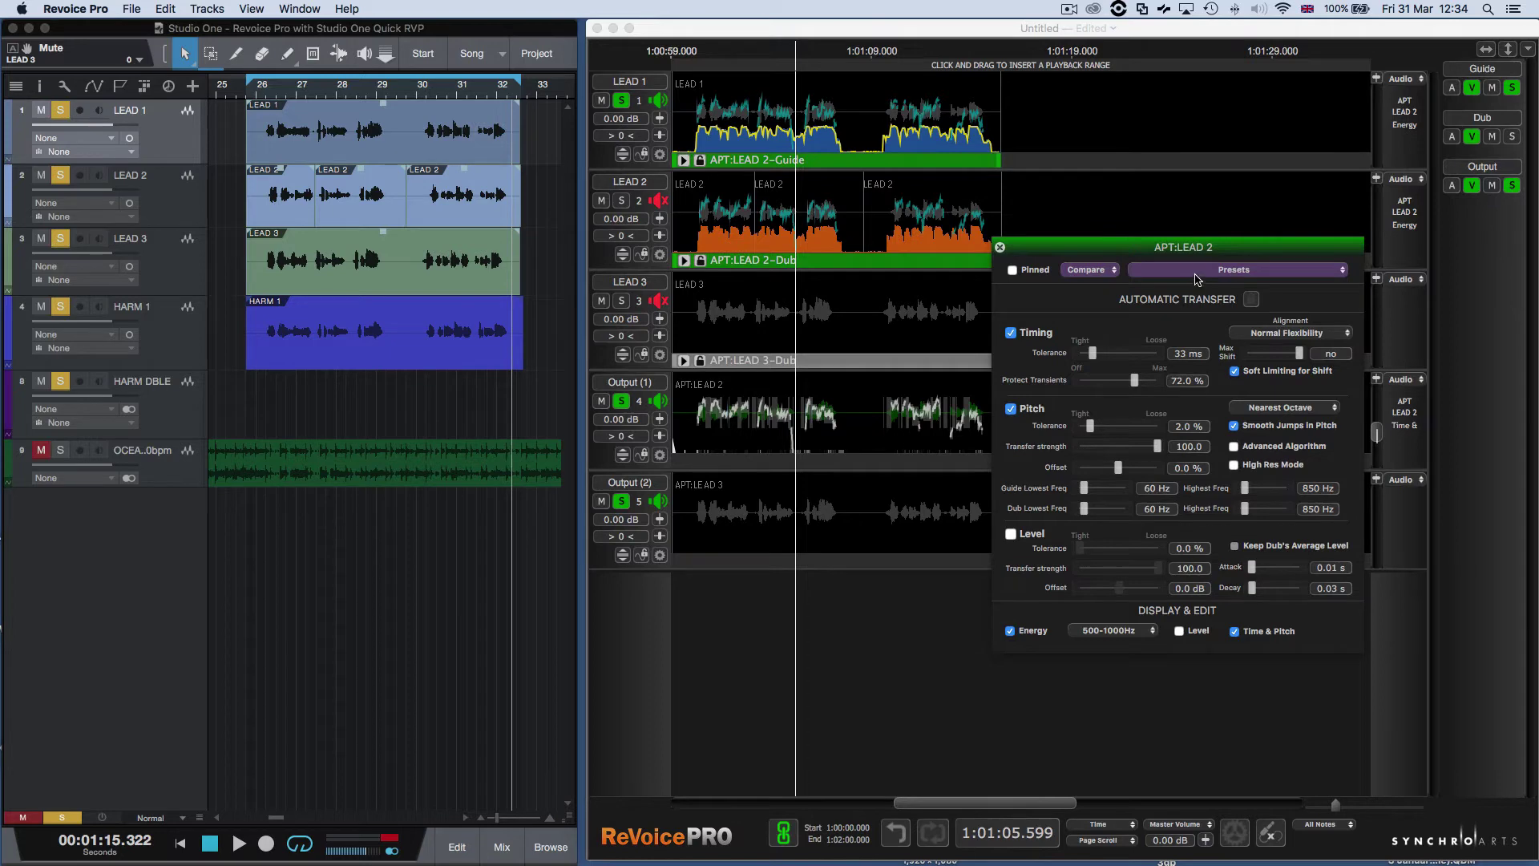
left_click(1197, 275)
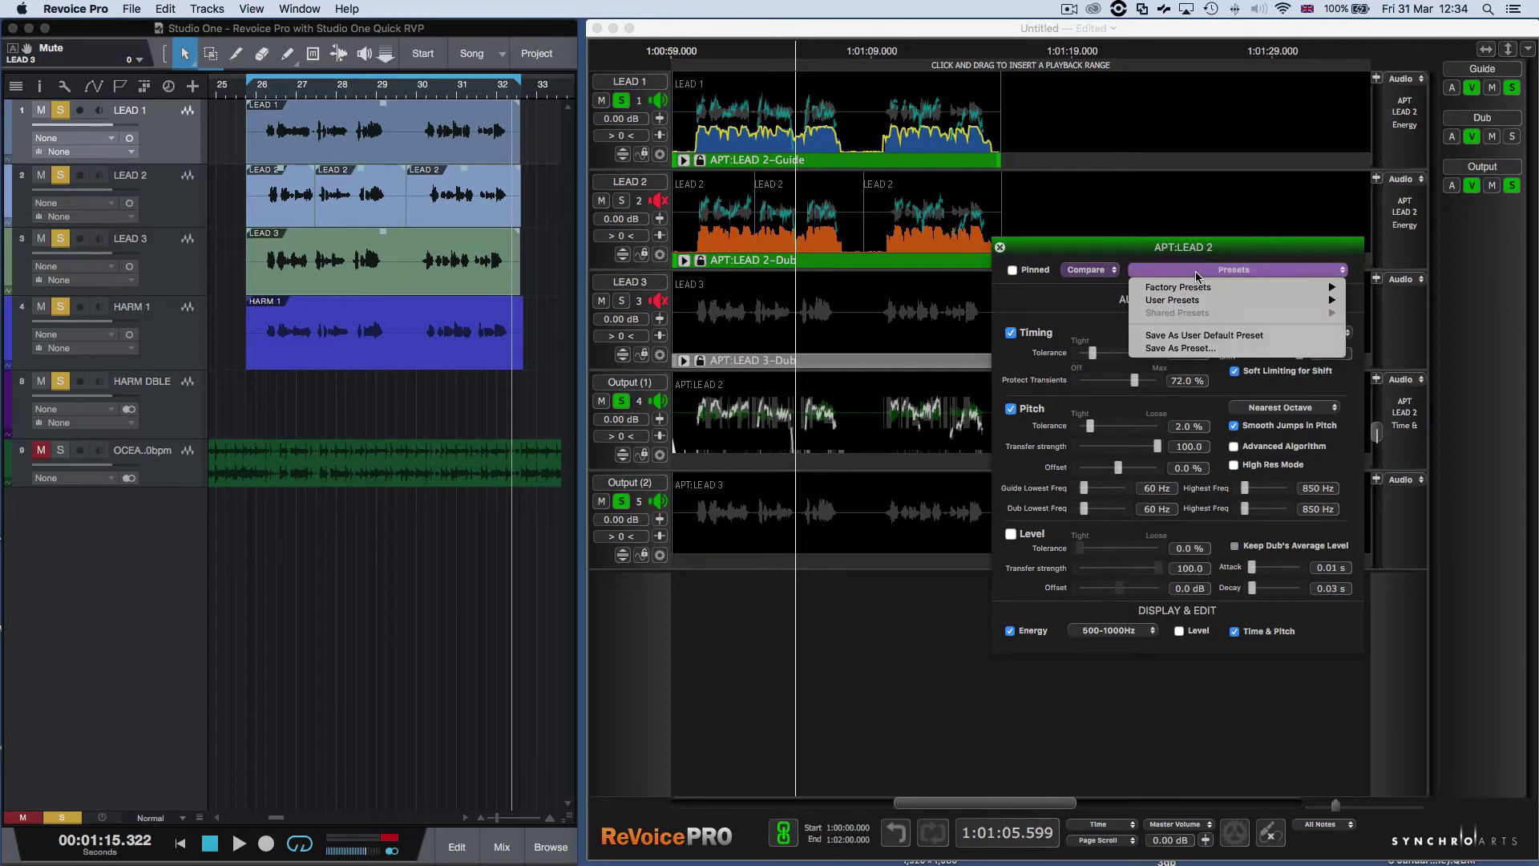
mouse_move(1197, 287)
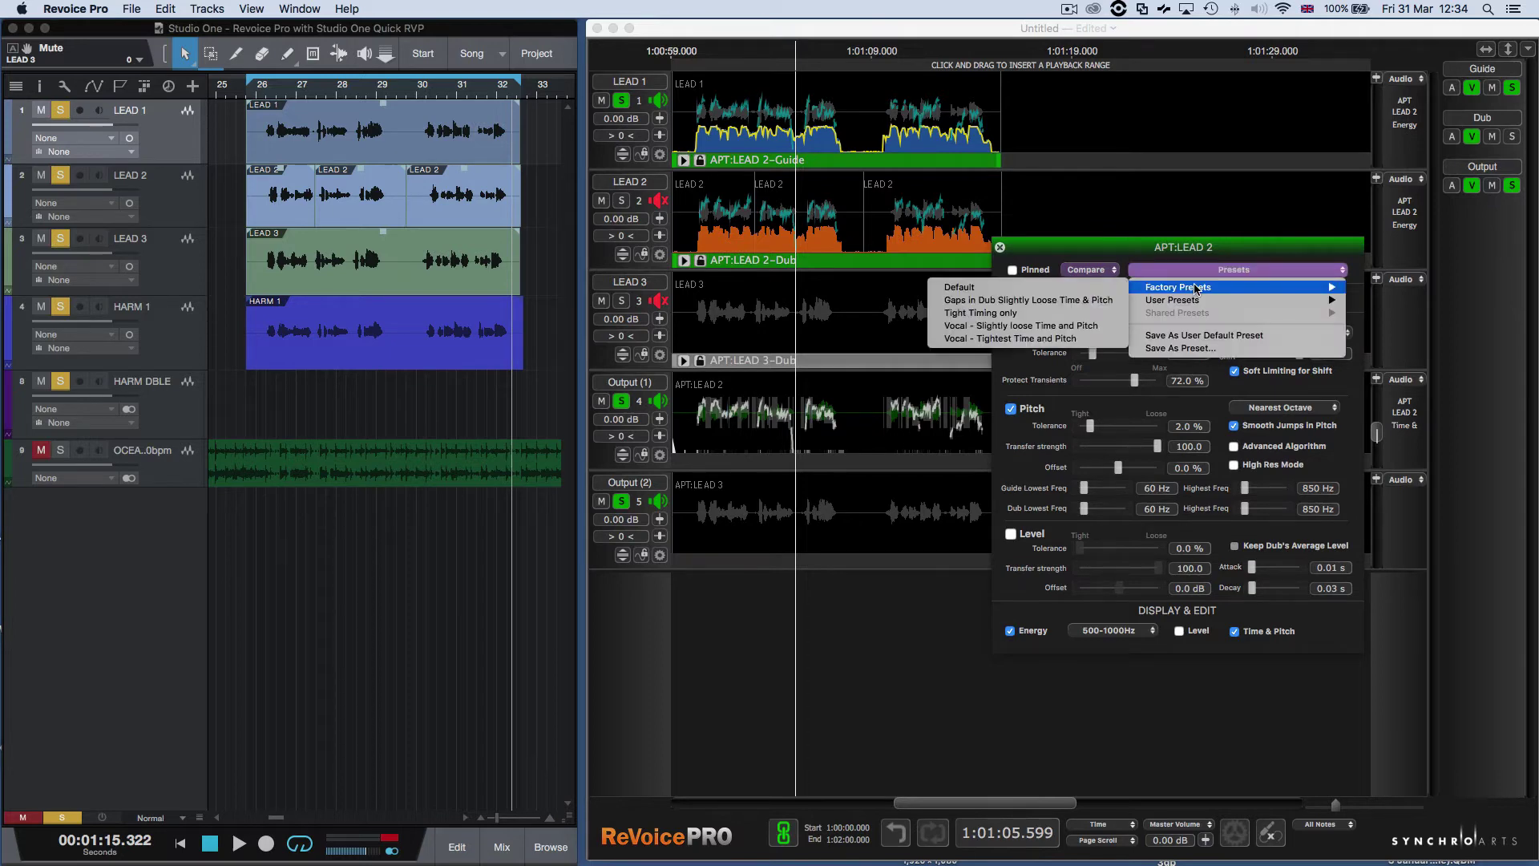
left_click(1101, 329)
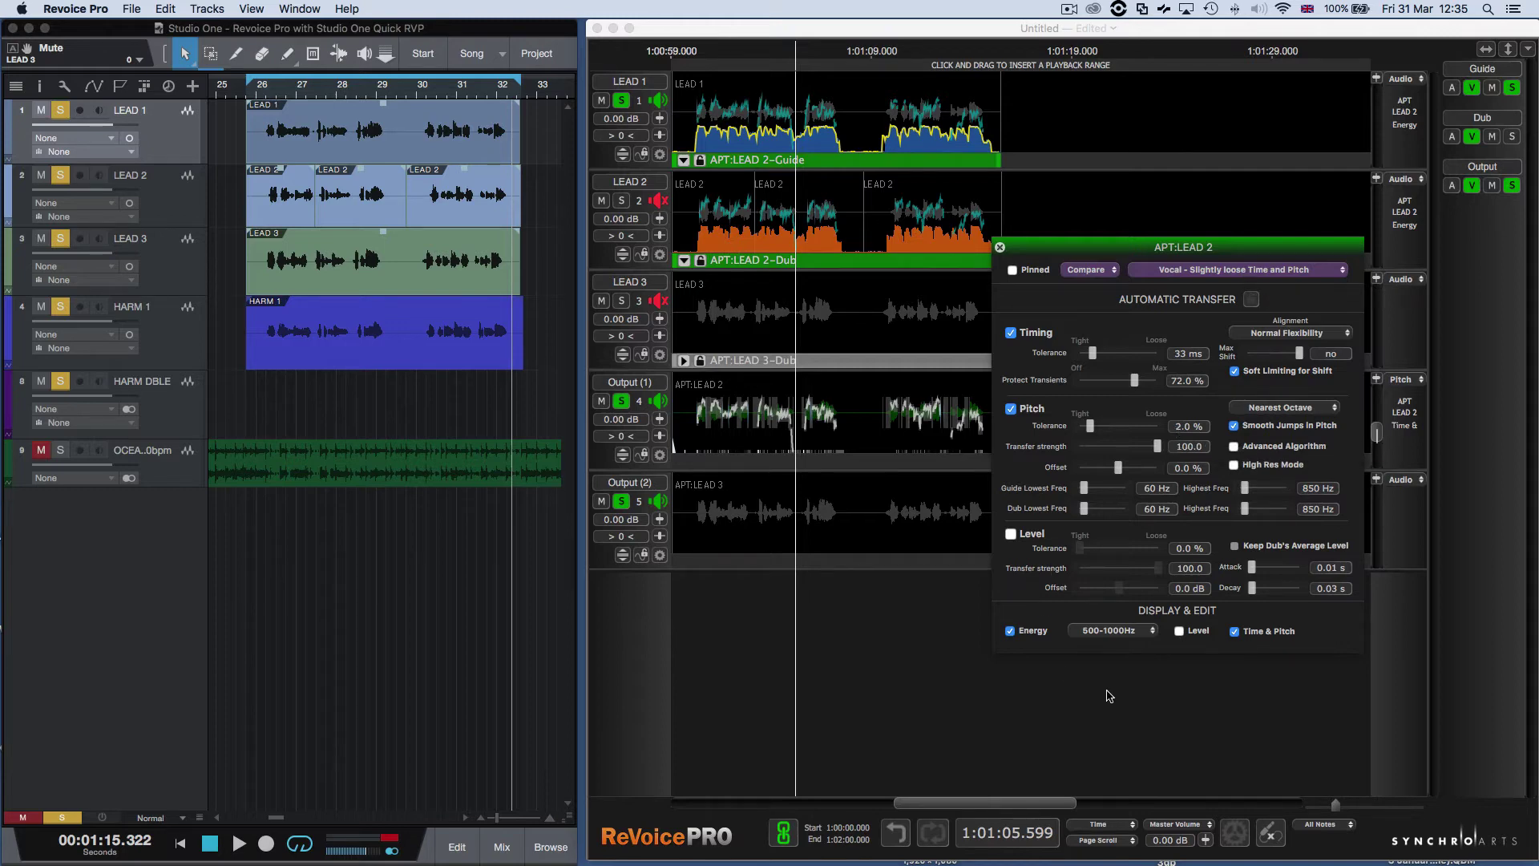
- Save this preset as the user default preset
left_click(1234, 272)
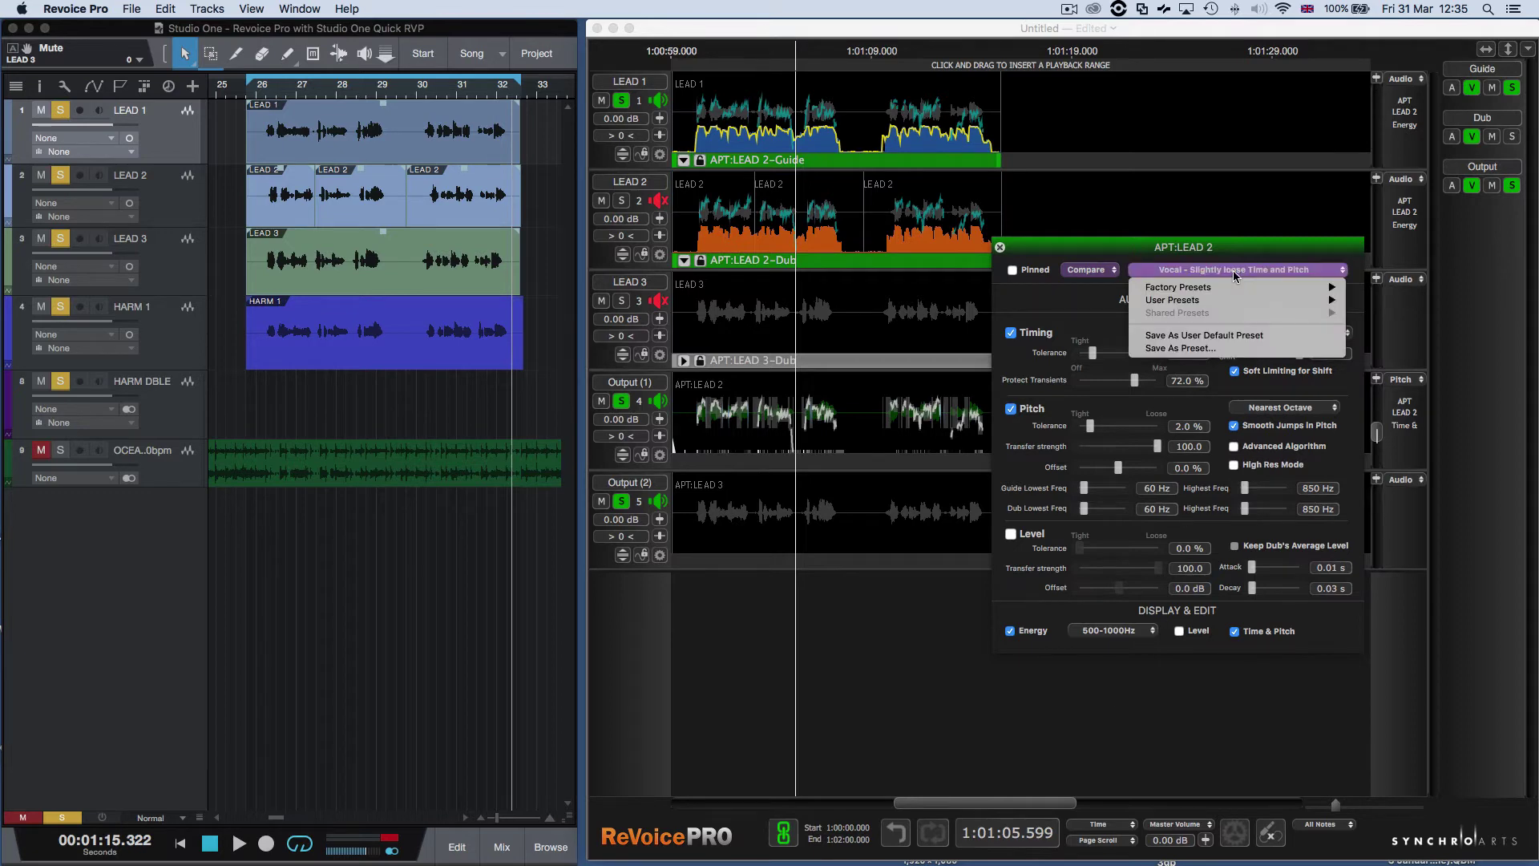
left_click(1242, 219)
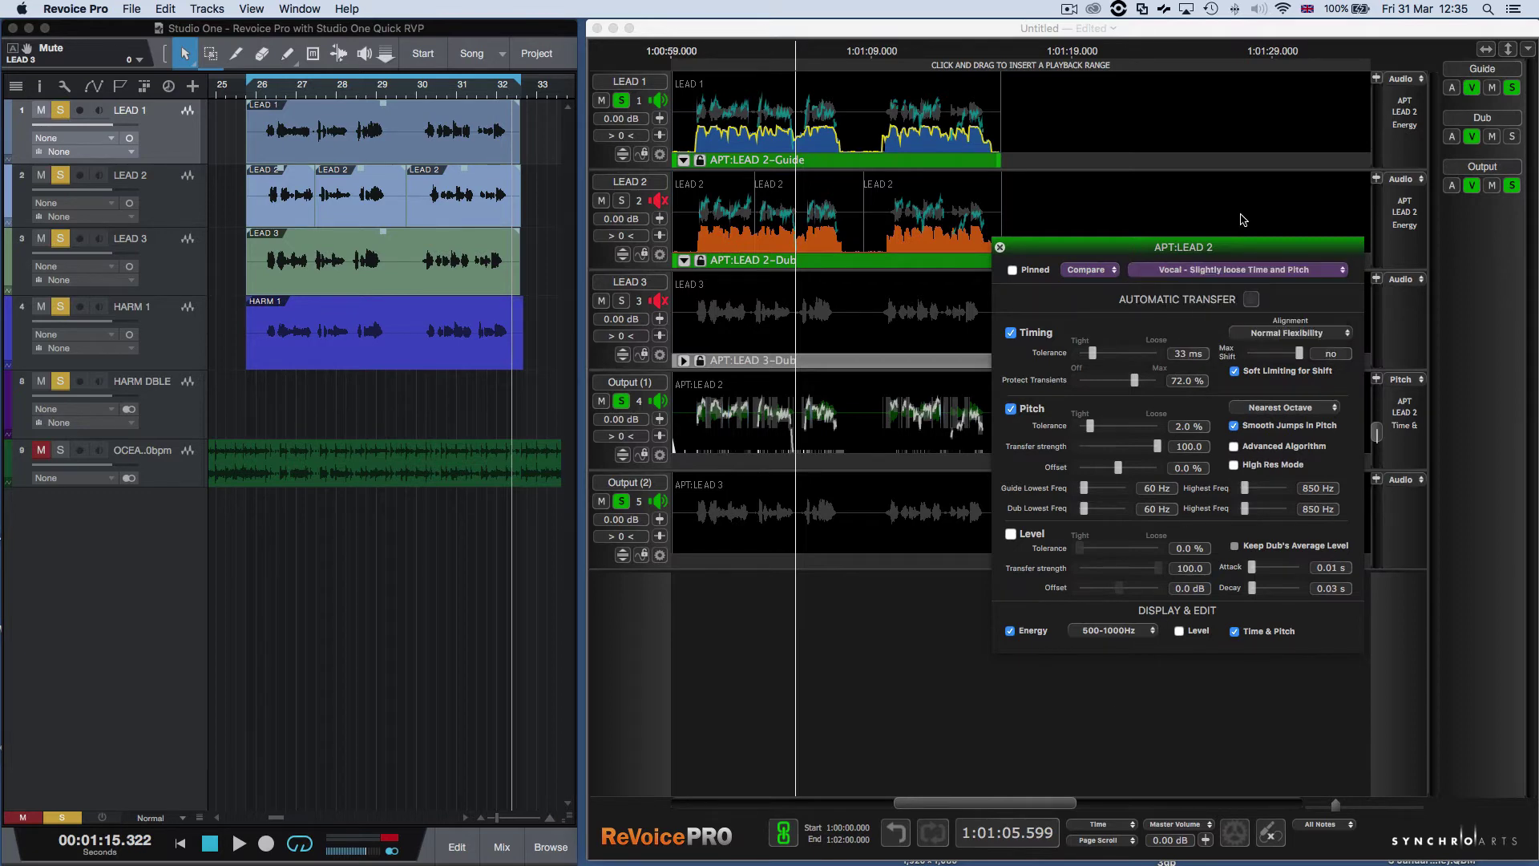
left_click(1227, 273)
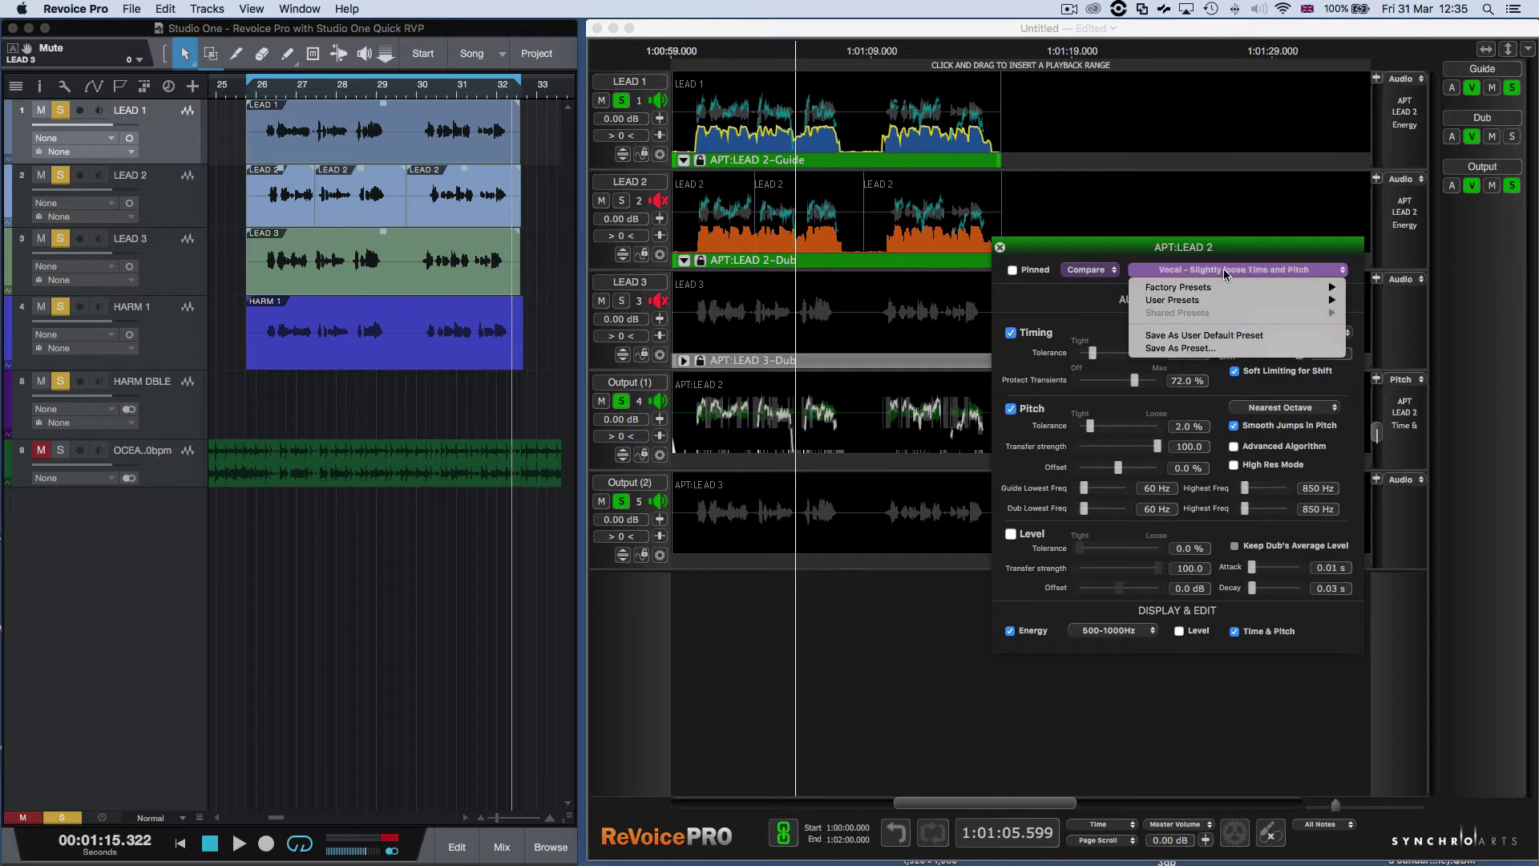
left_click(1219, 343)
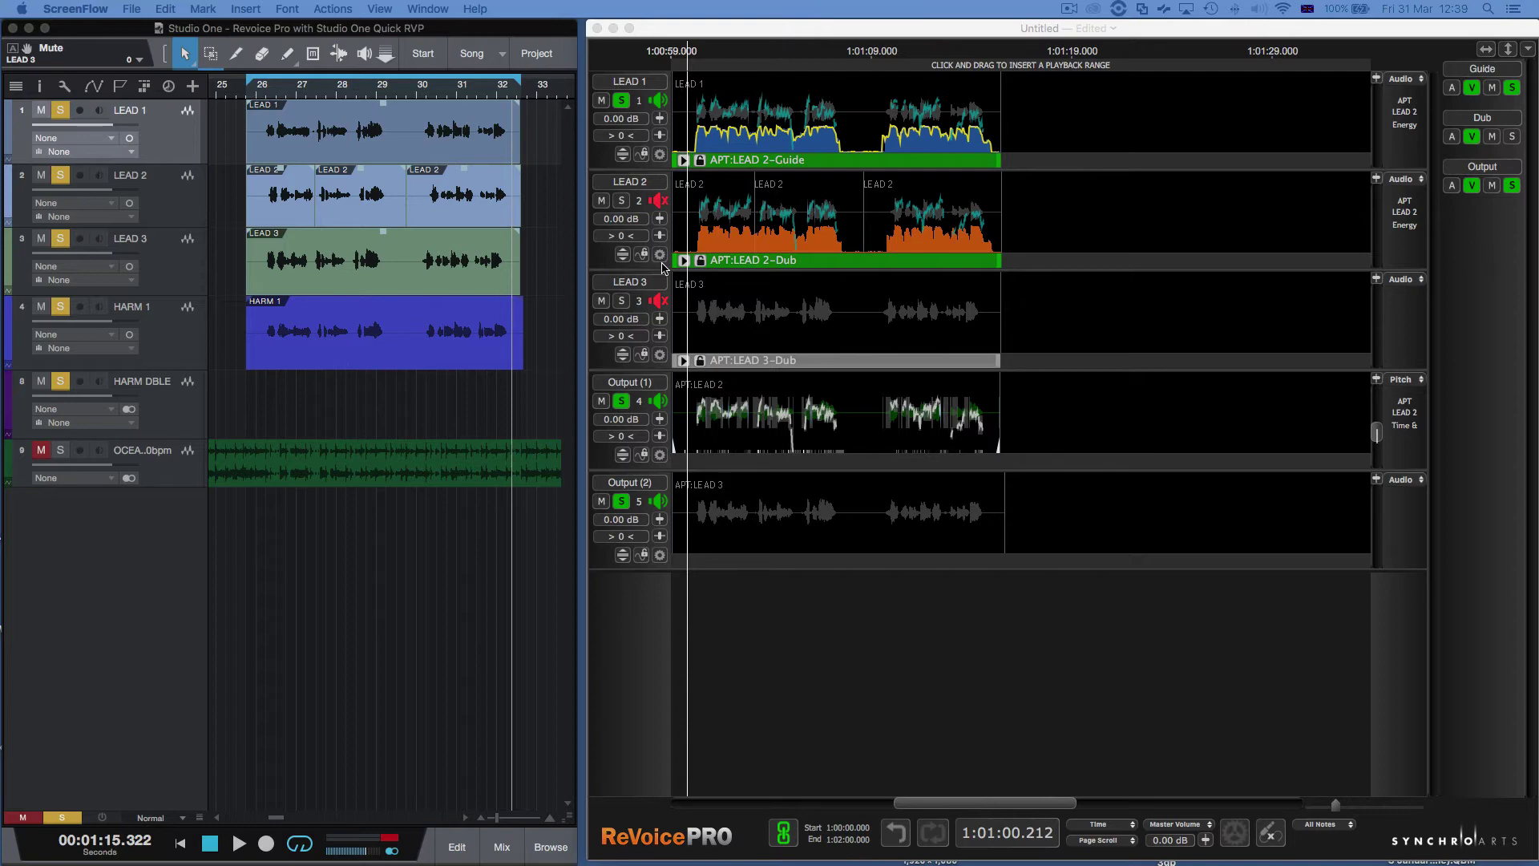
- Expand LEAD 1 to fill the editor, unsolo the aligned outputs and shrink the energy graph
left_click(956, 533)
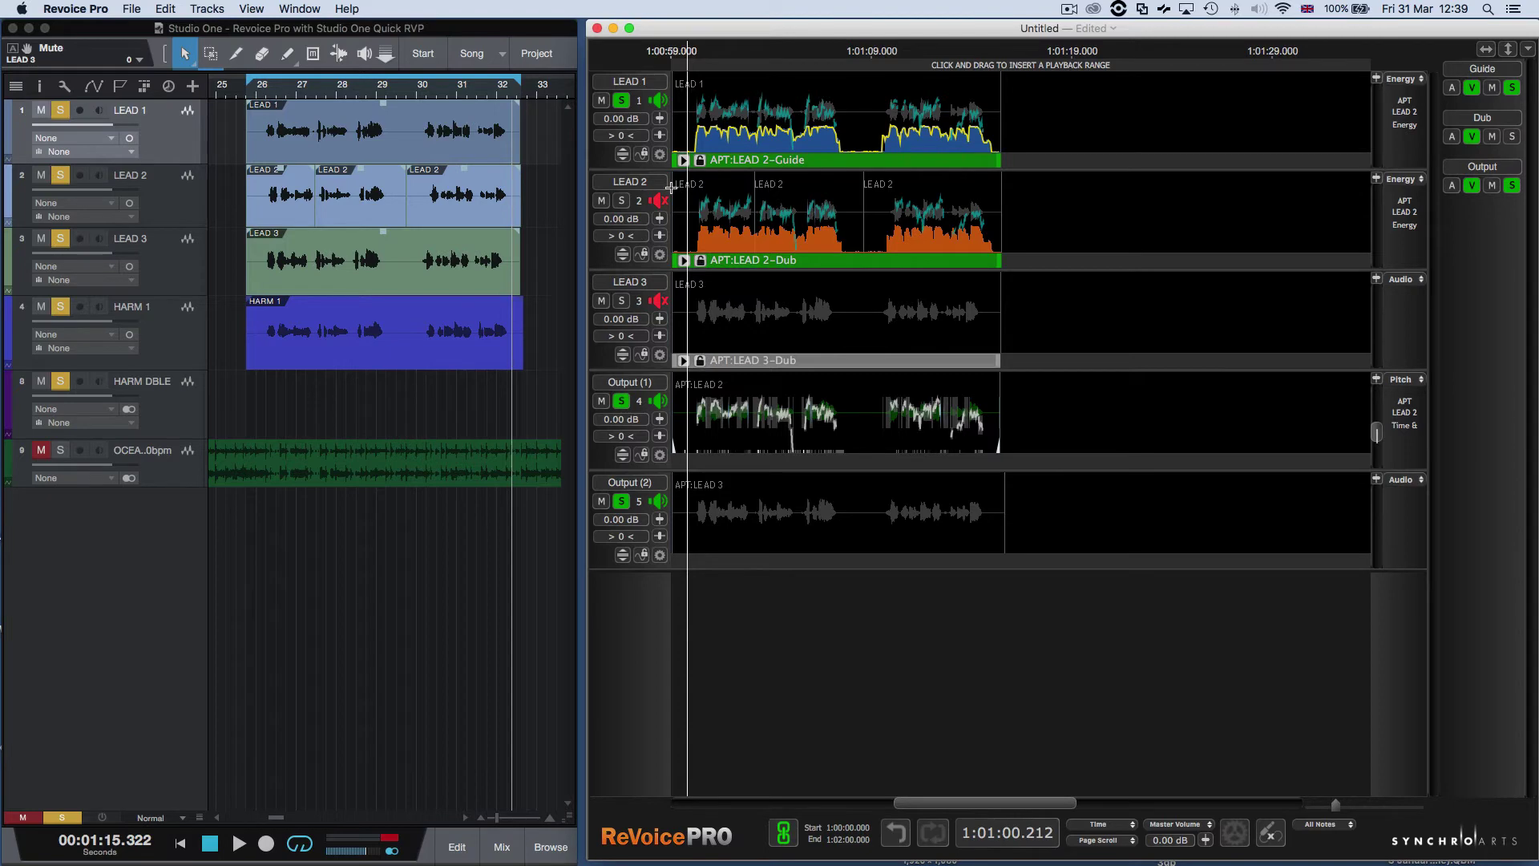
left_click(625, 153)
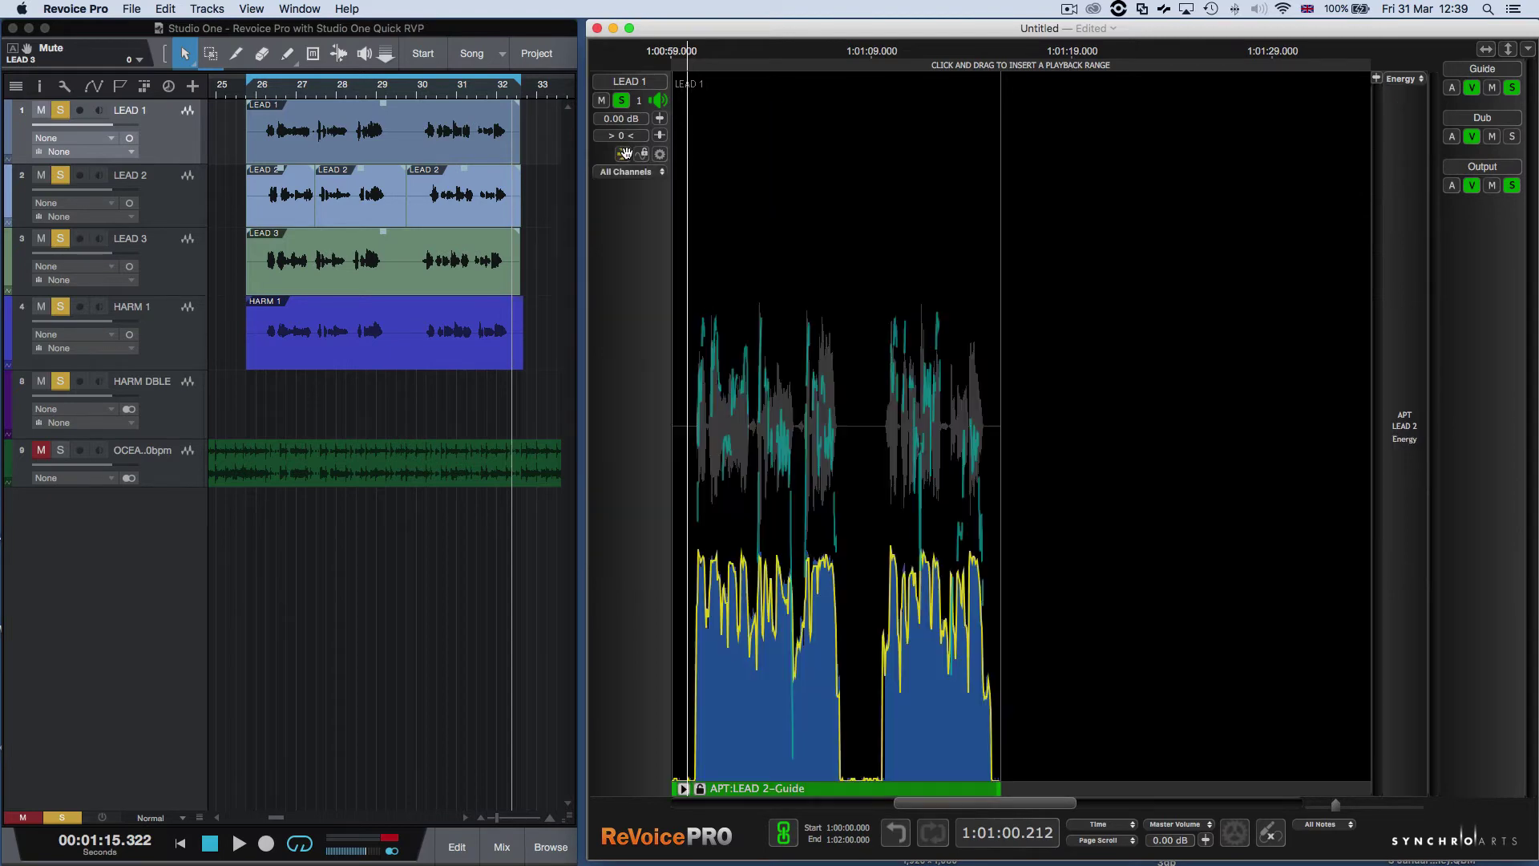
left_click(1511, 185)
left_click(1377, 78)
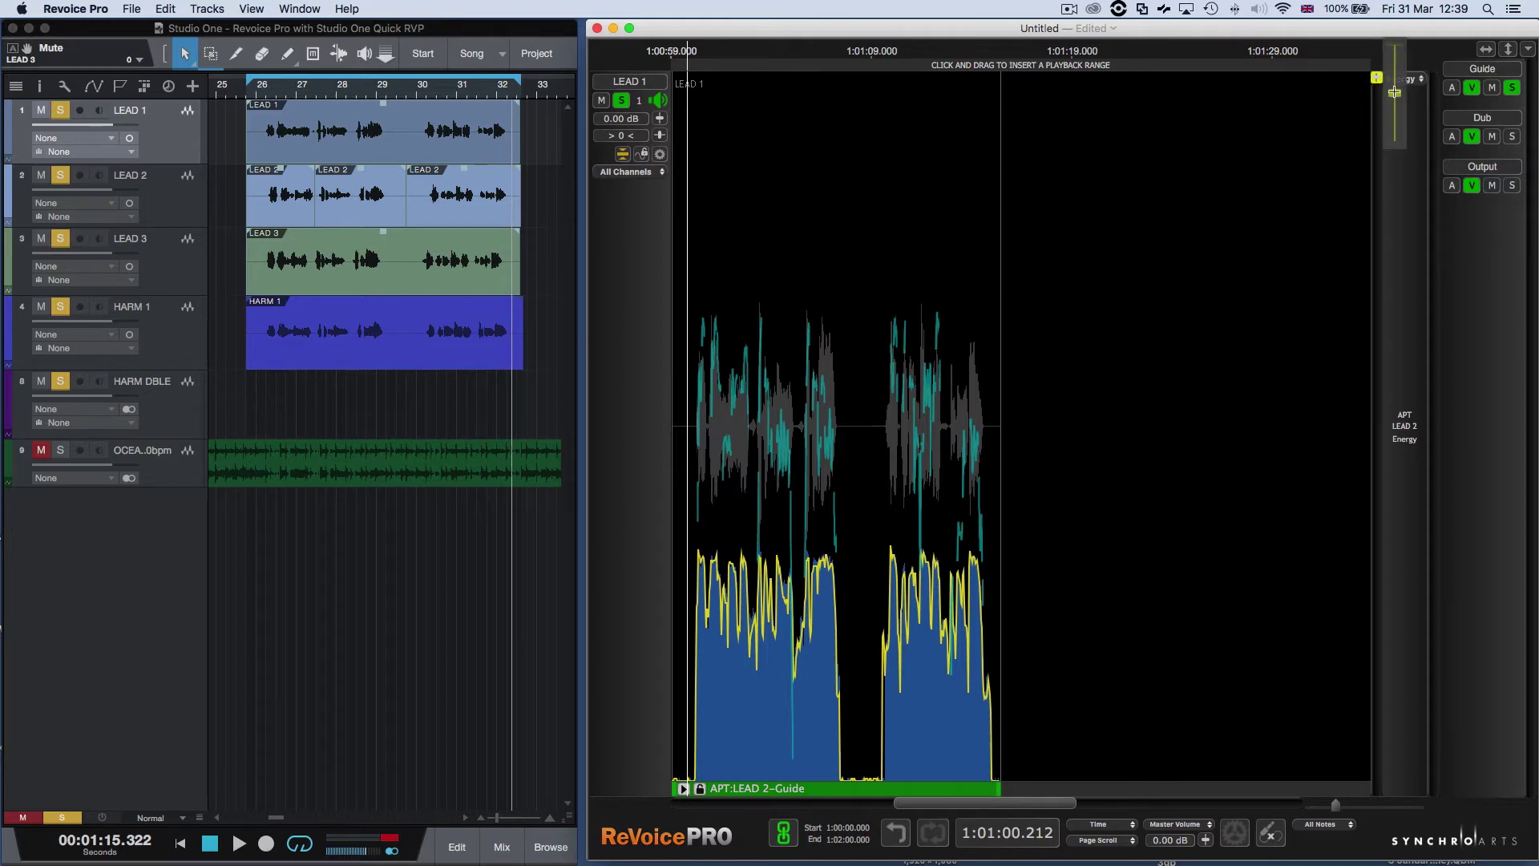
left_click_drag(1394, 93, 1395, 120)
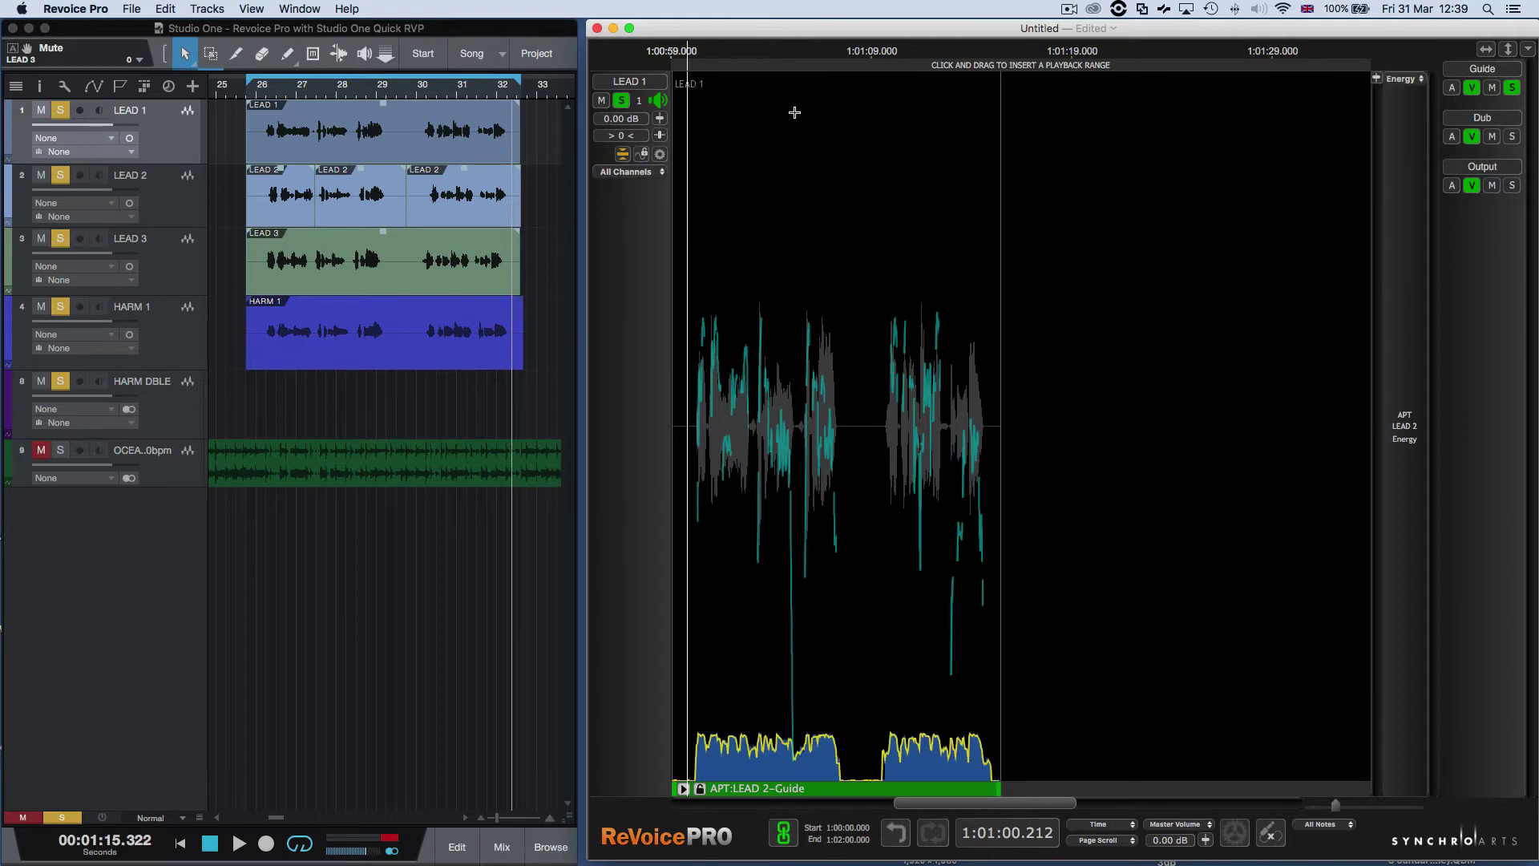
scroll(768, 111, "up", 5)
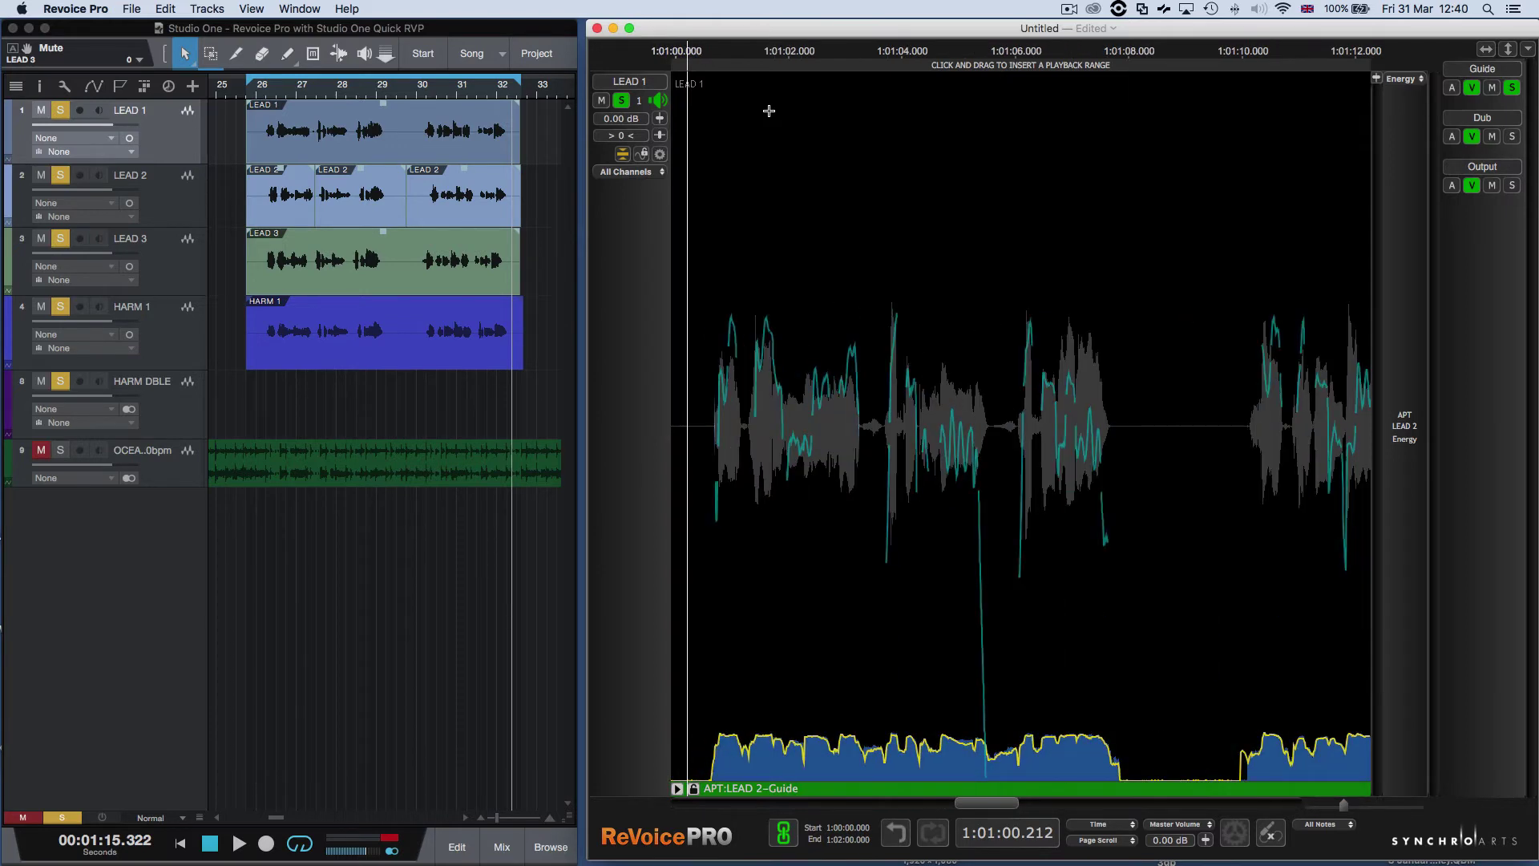
- Show the guide vocal's audio for editing and make it a Warp region
right_click(839, 420)
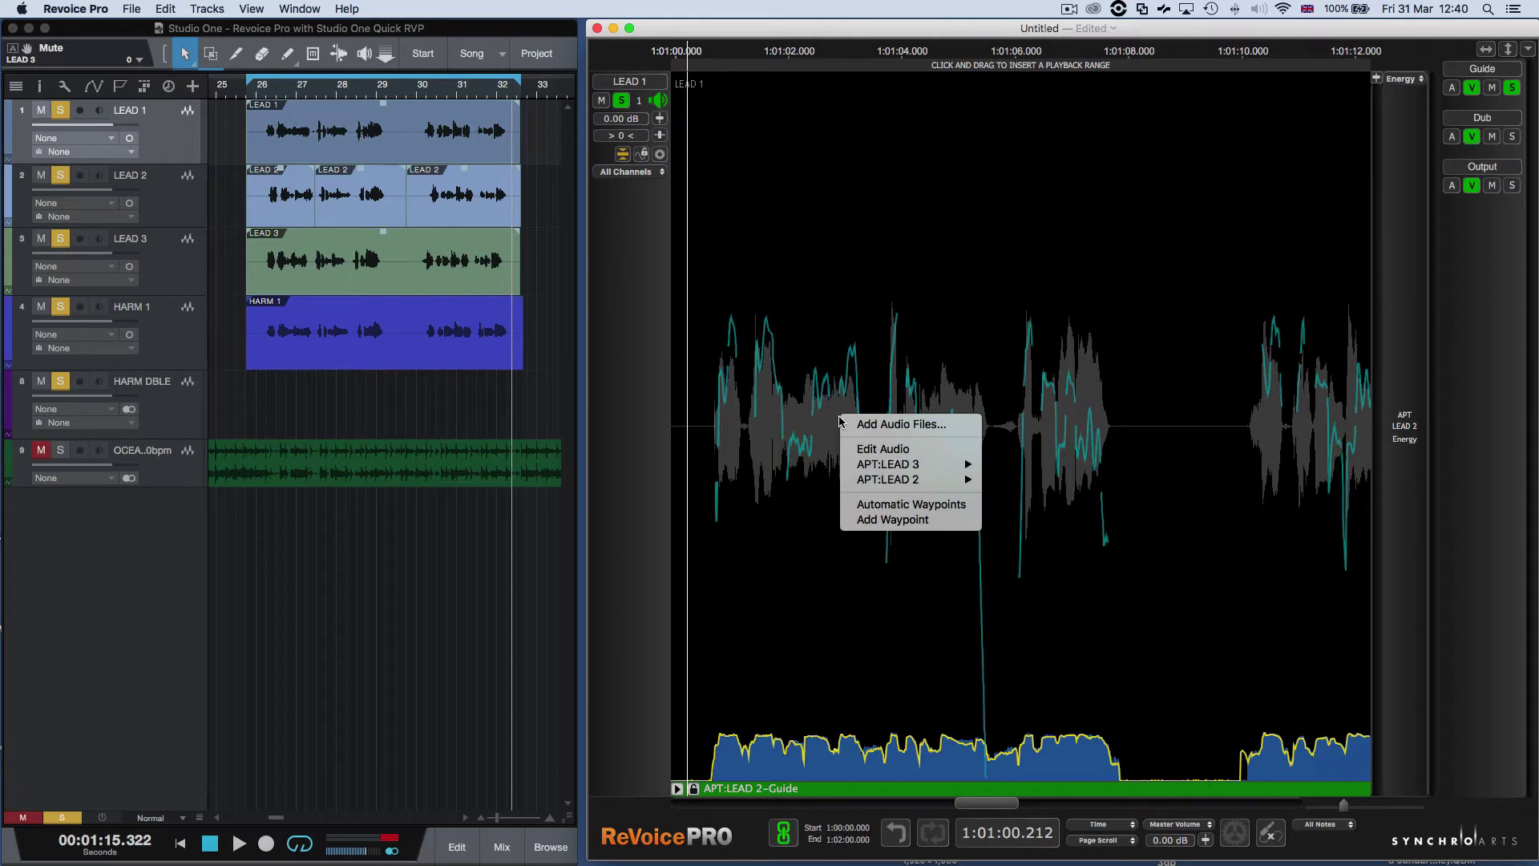
left_click(859, 449)
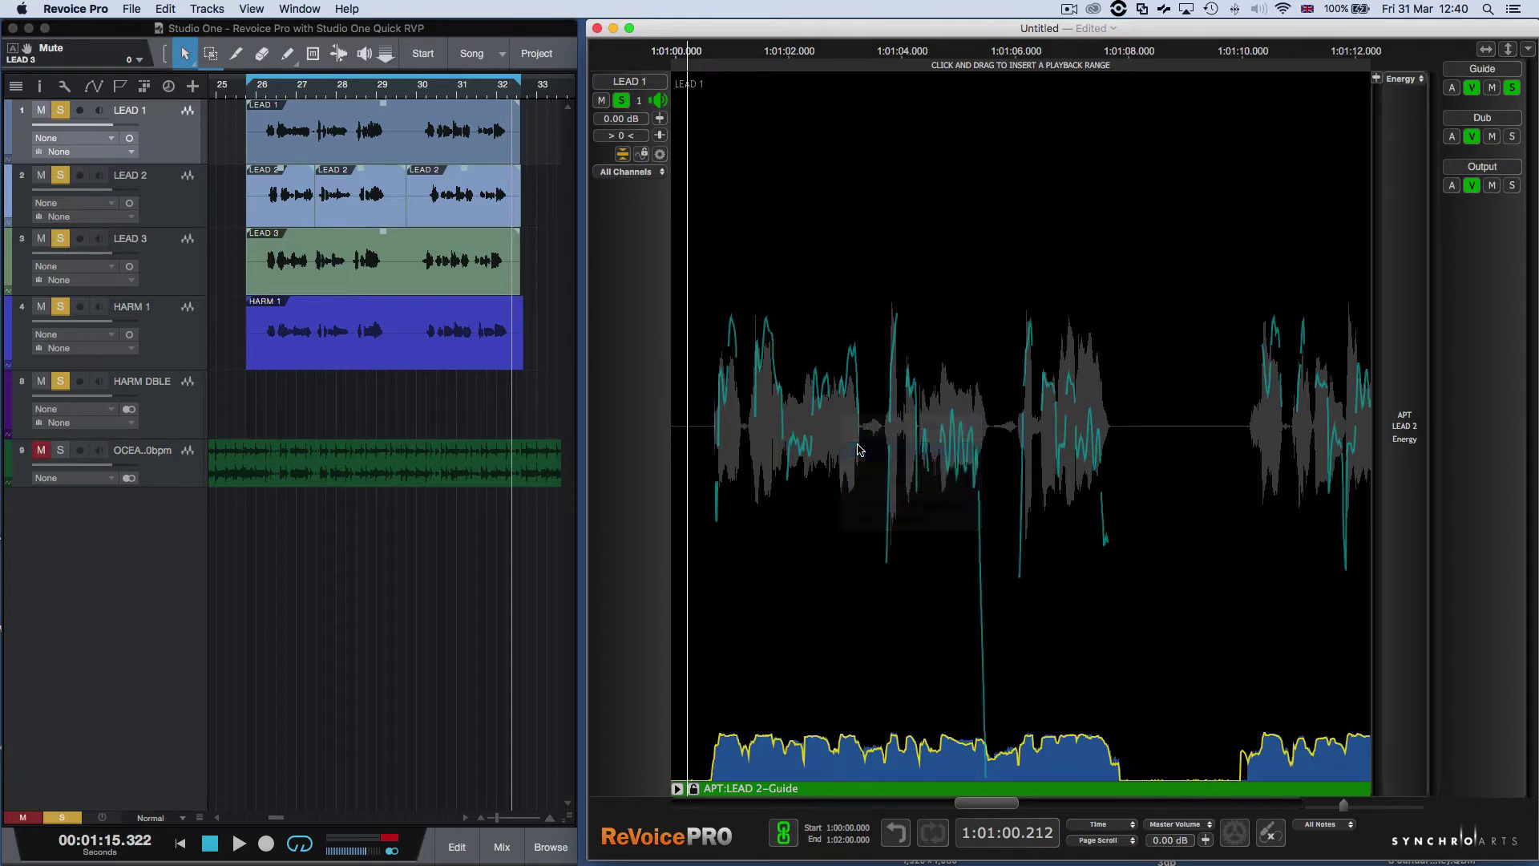
right_click(823, 435)
left_click(862, 691)
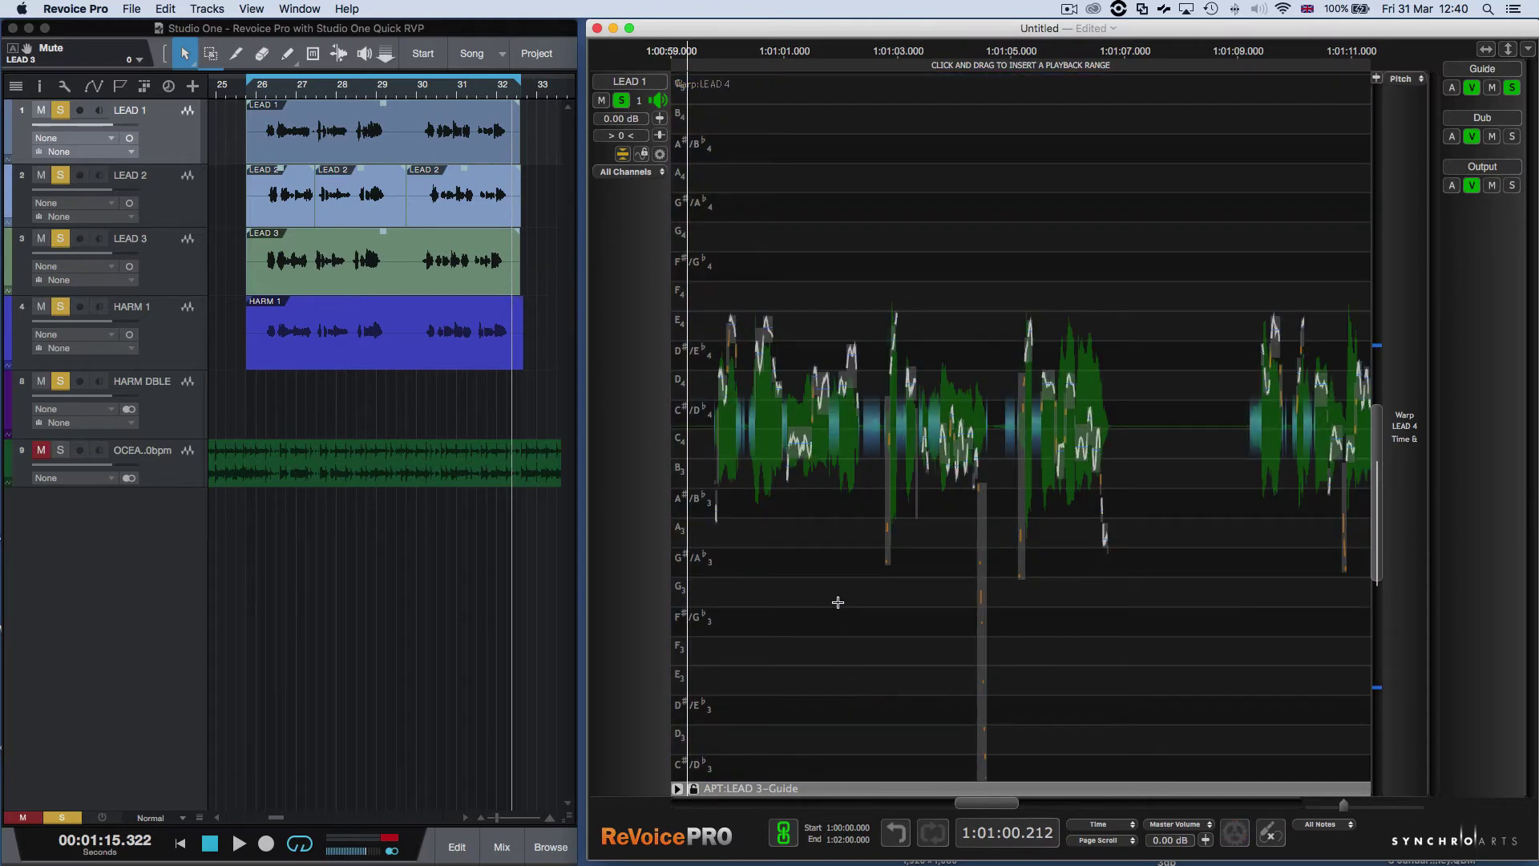
- Zoom into the opening phrase and loop a short playback range around the later notes
key("super+bracketright")
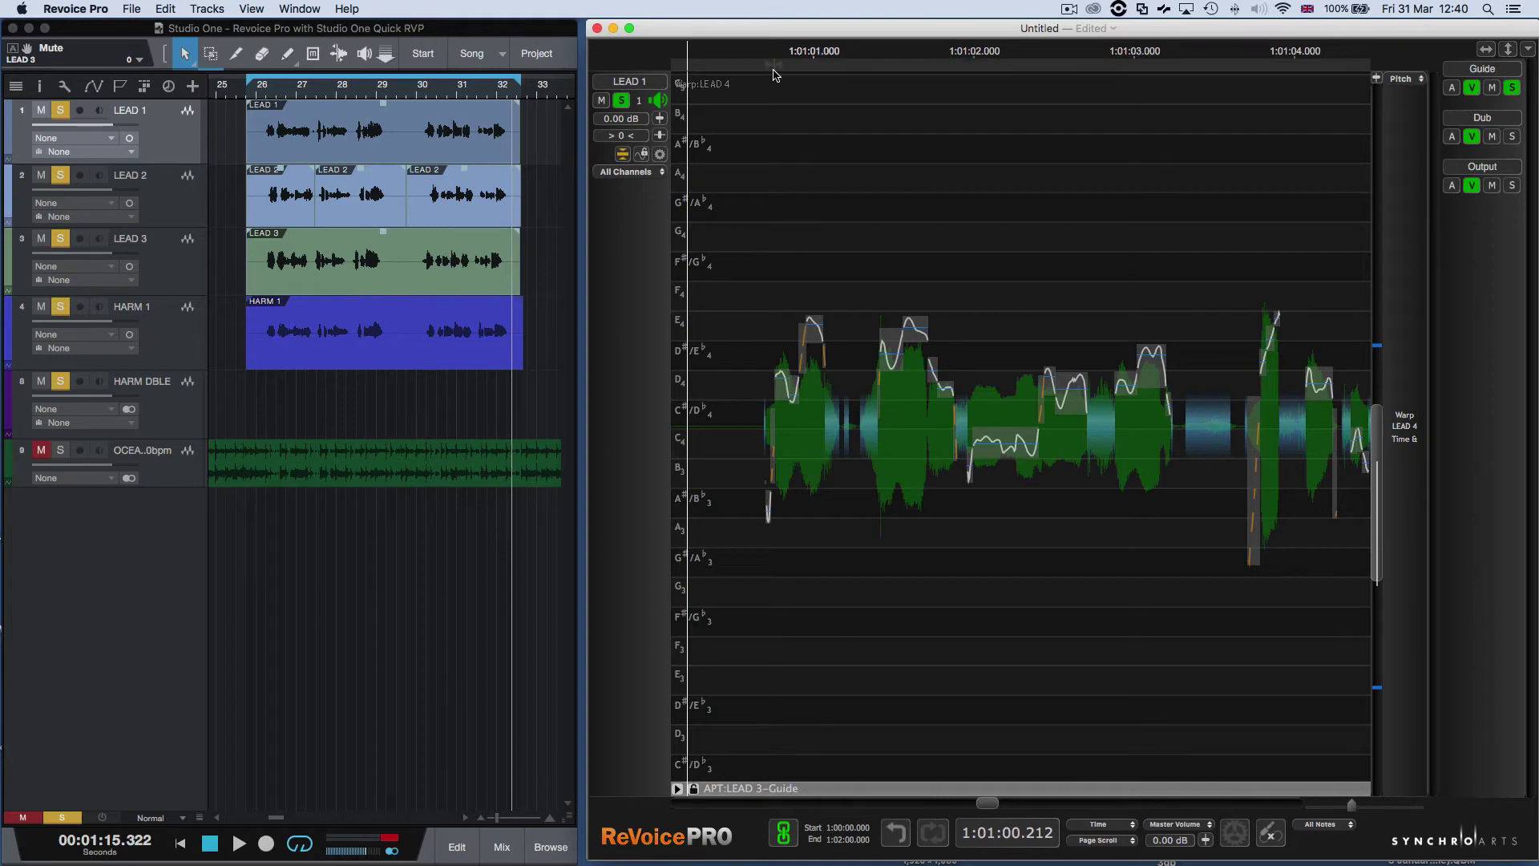
left_click_drag(773, 74, 1236, 93)
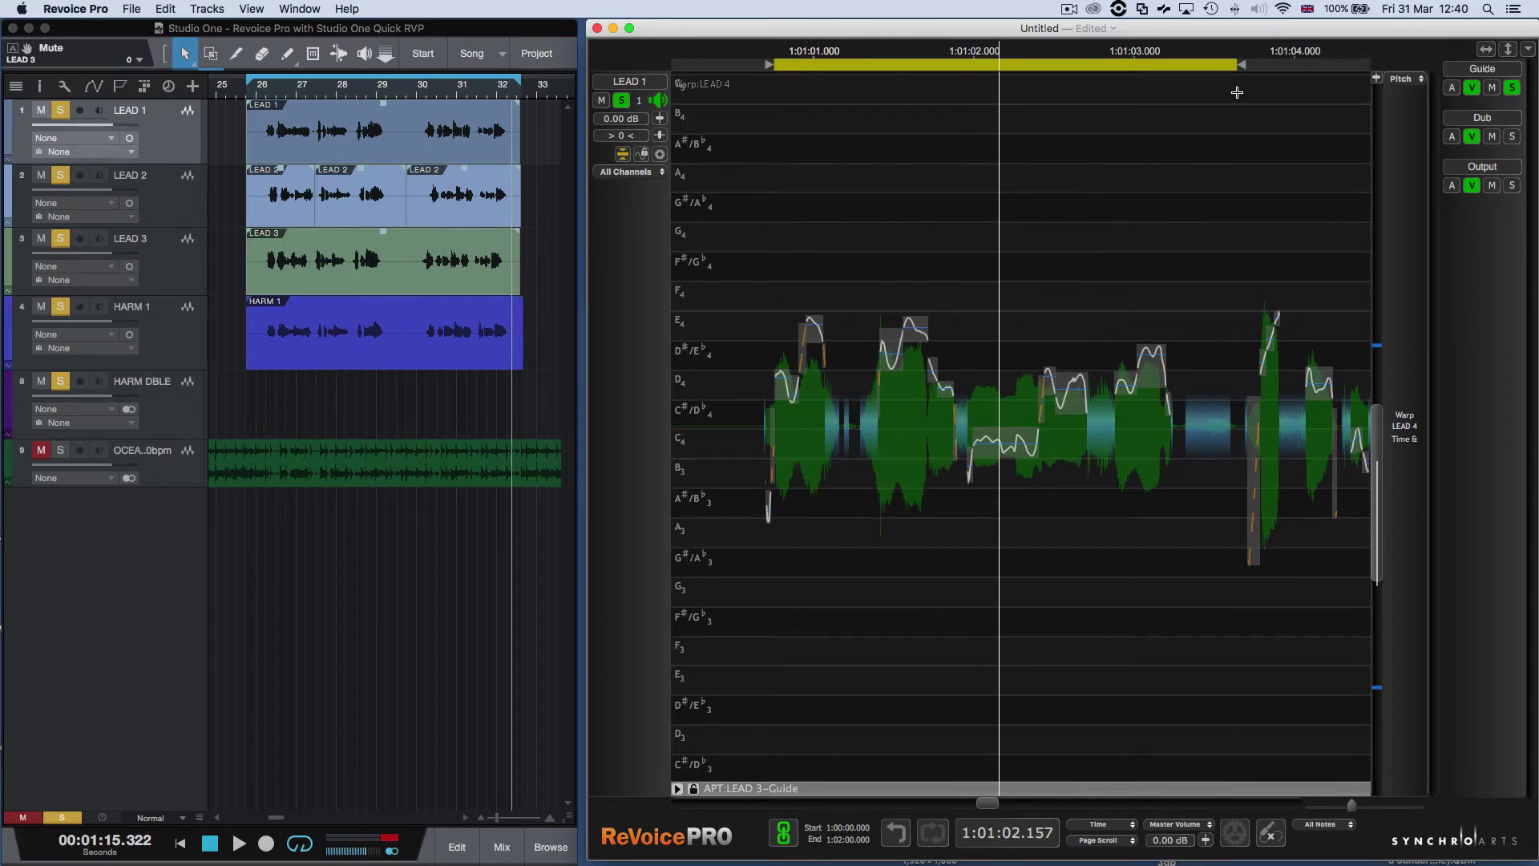
key("space")
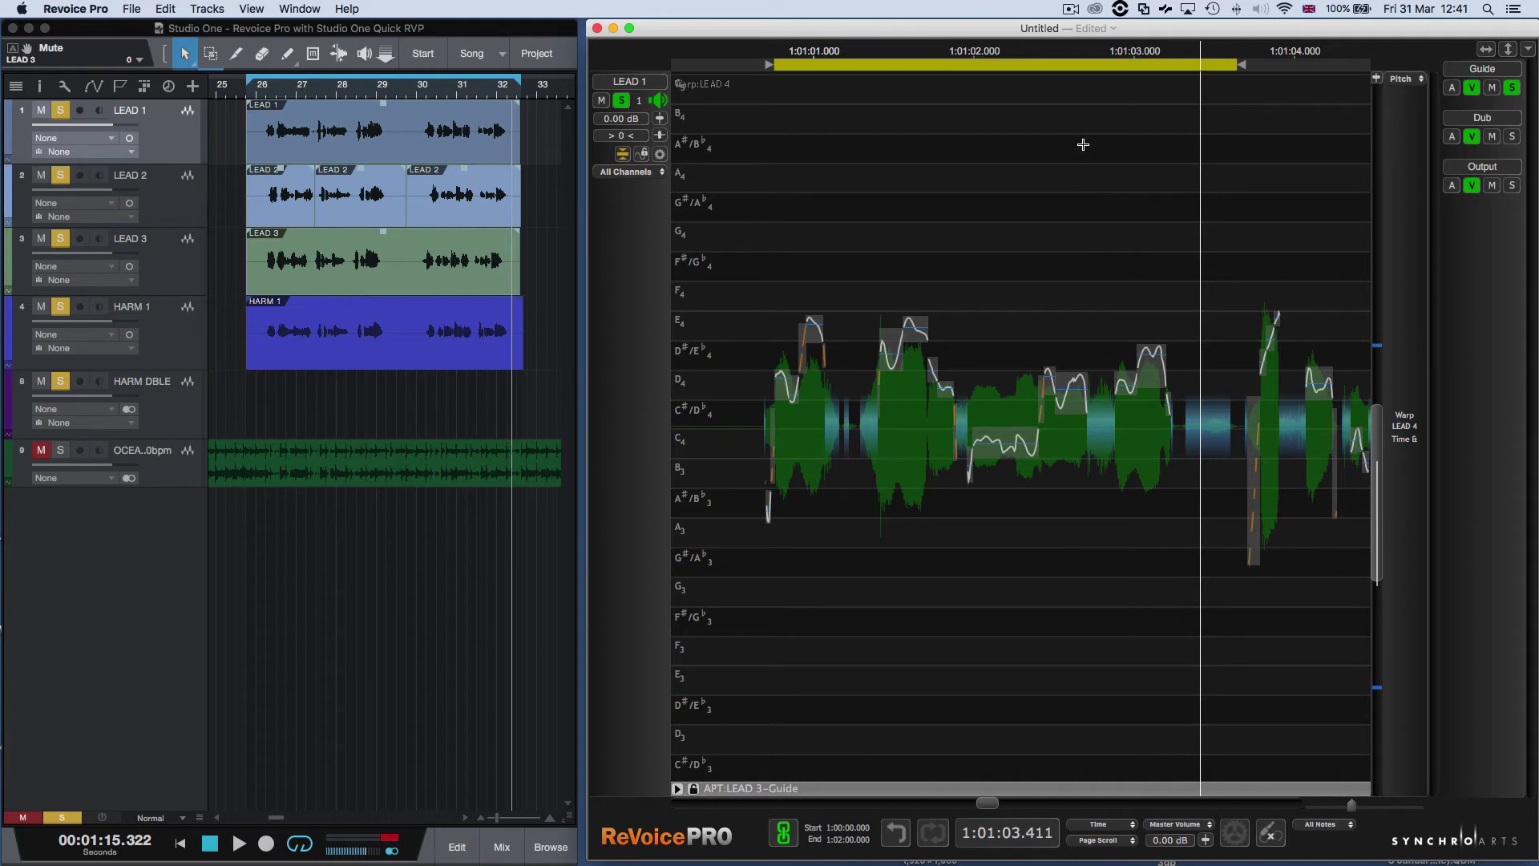
left_click(1070, 105)
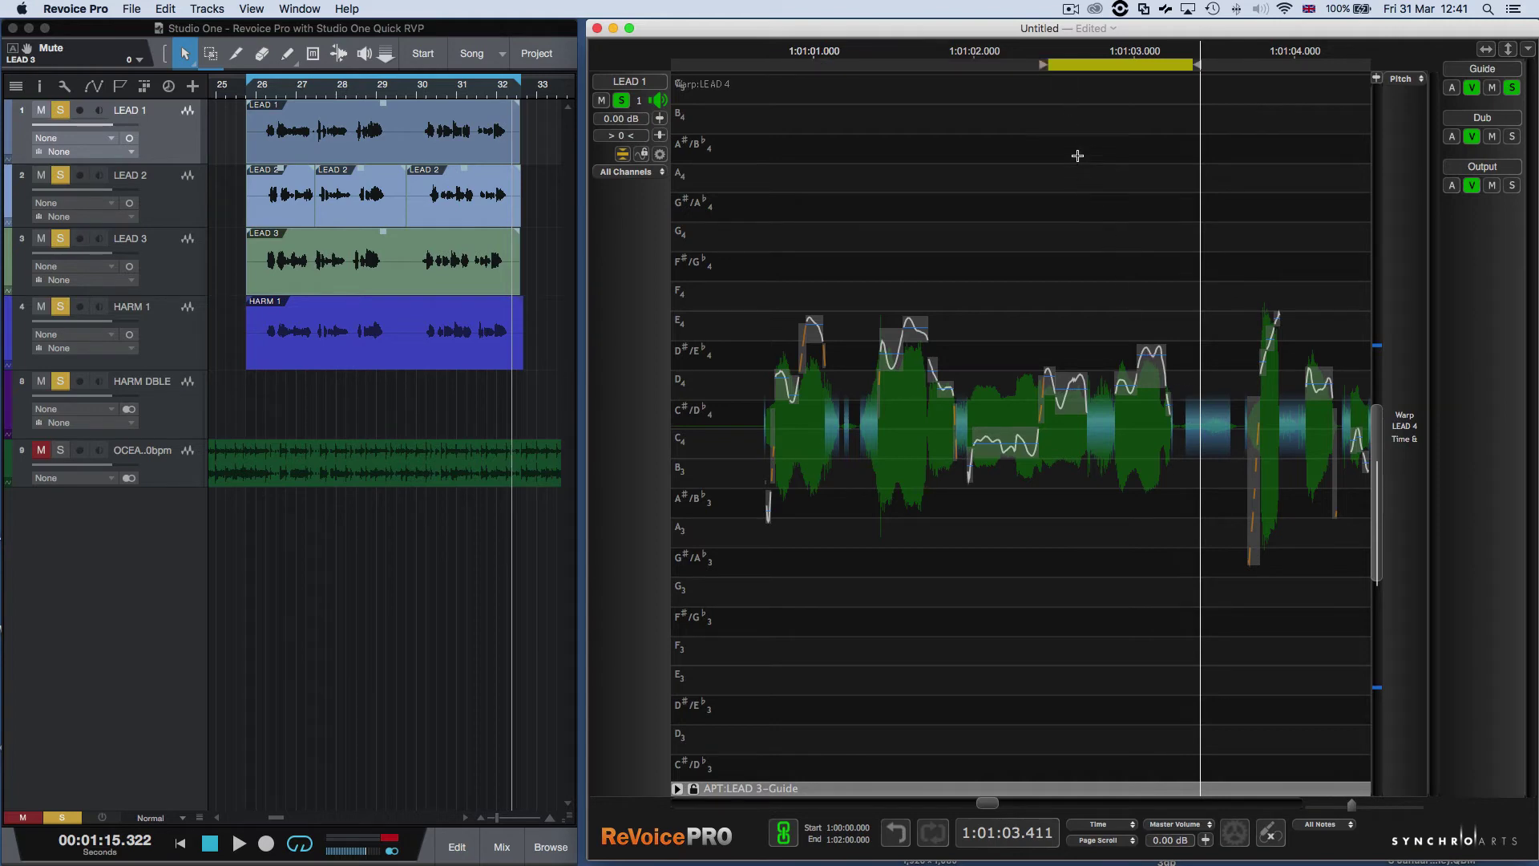
left_click_drag(1046, 66, 1014, 74)
key("space")
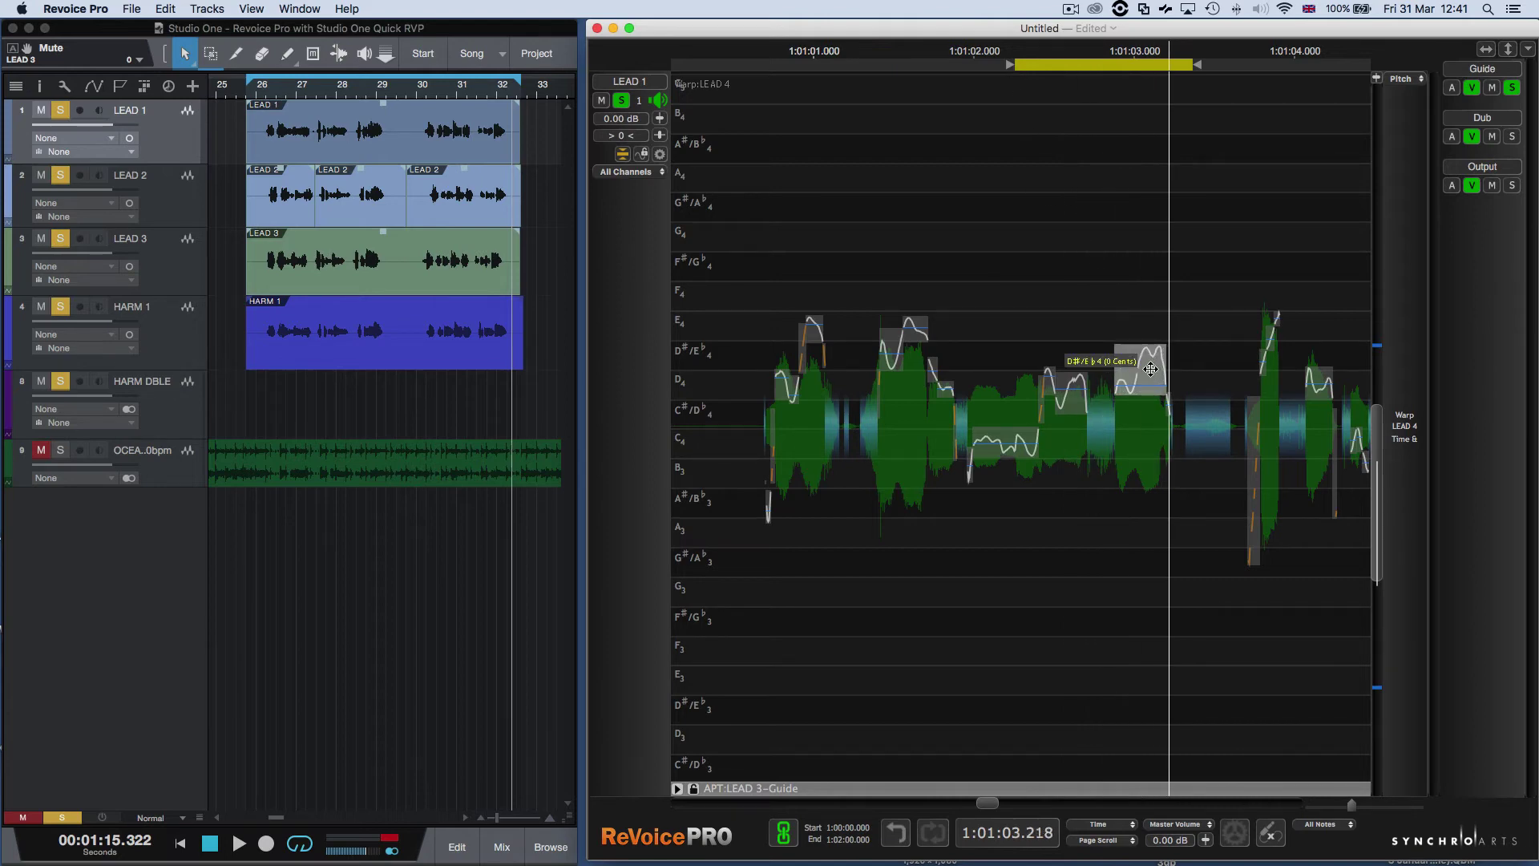
- Raise the D#4 note to E4, replay from the phrase start, and select the first note
left_click_drag(1150, 369, 1152, 343)
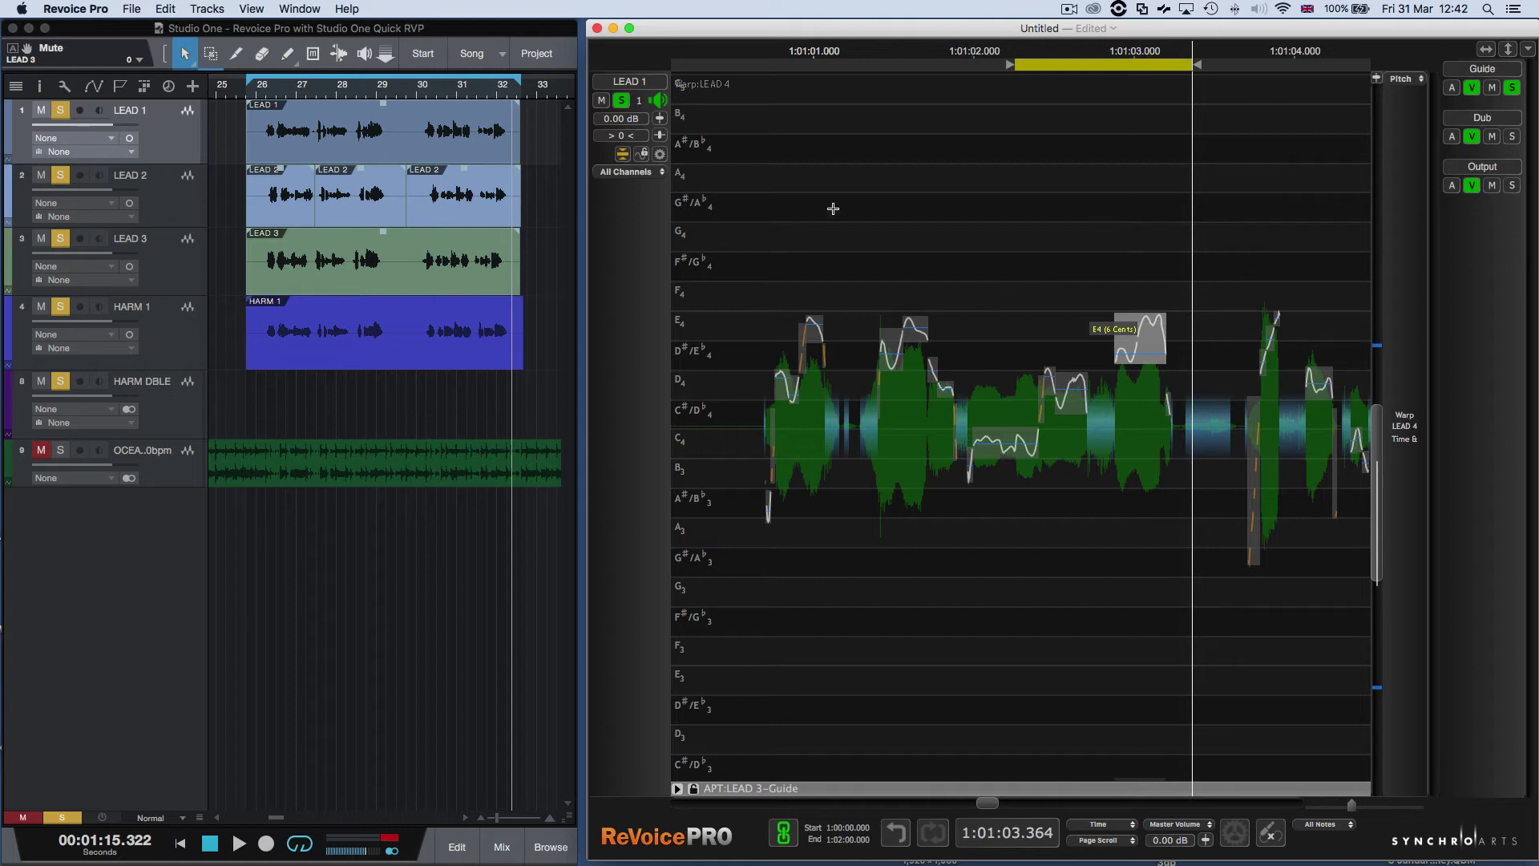
left_click_drag(1010, 66, 743, 99)
key("space")
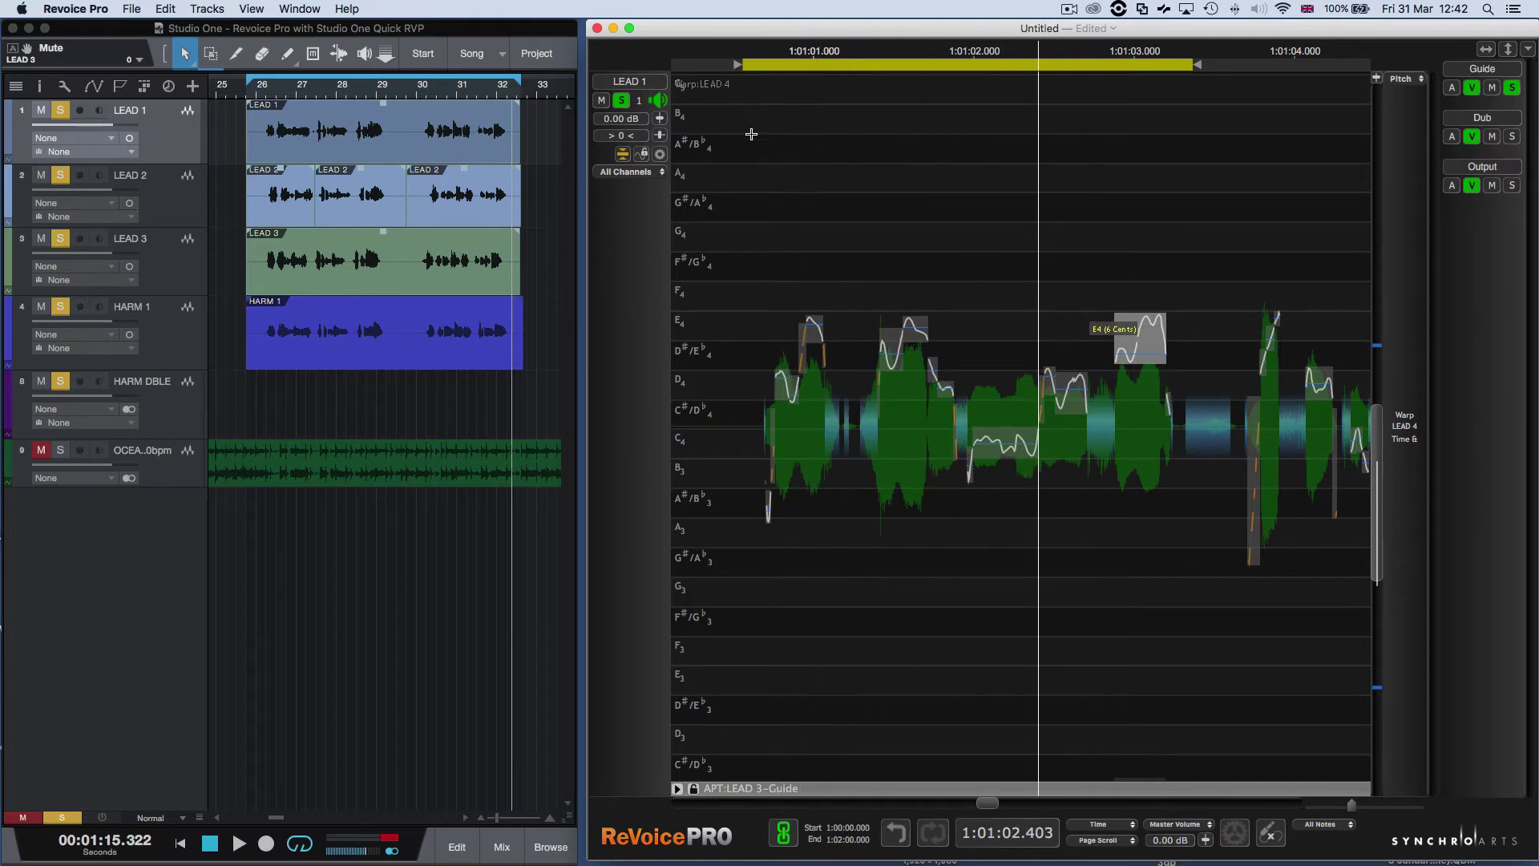
key("space")
left_click_drag(770, 283, 780, 511)
- Split the long first note into smaller notes, select the low opening notes, and solo the output
key("space")
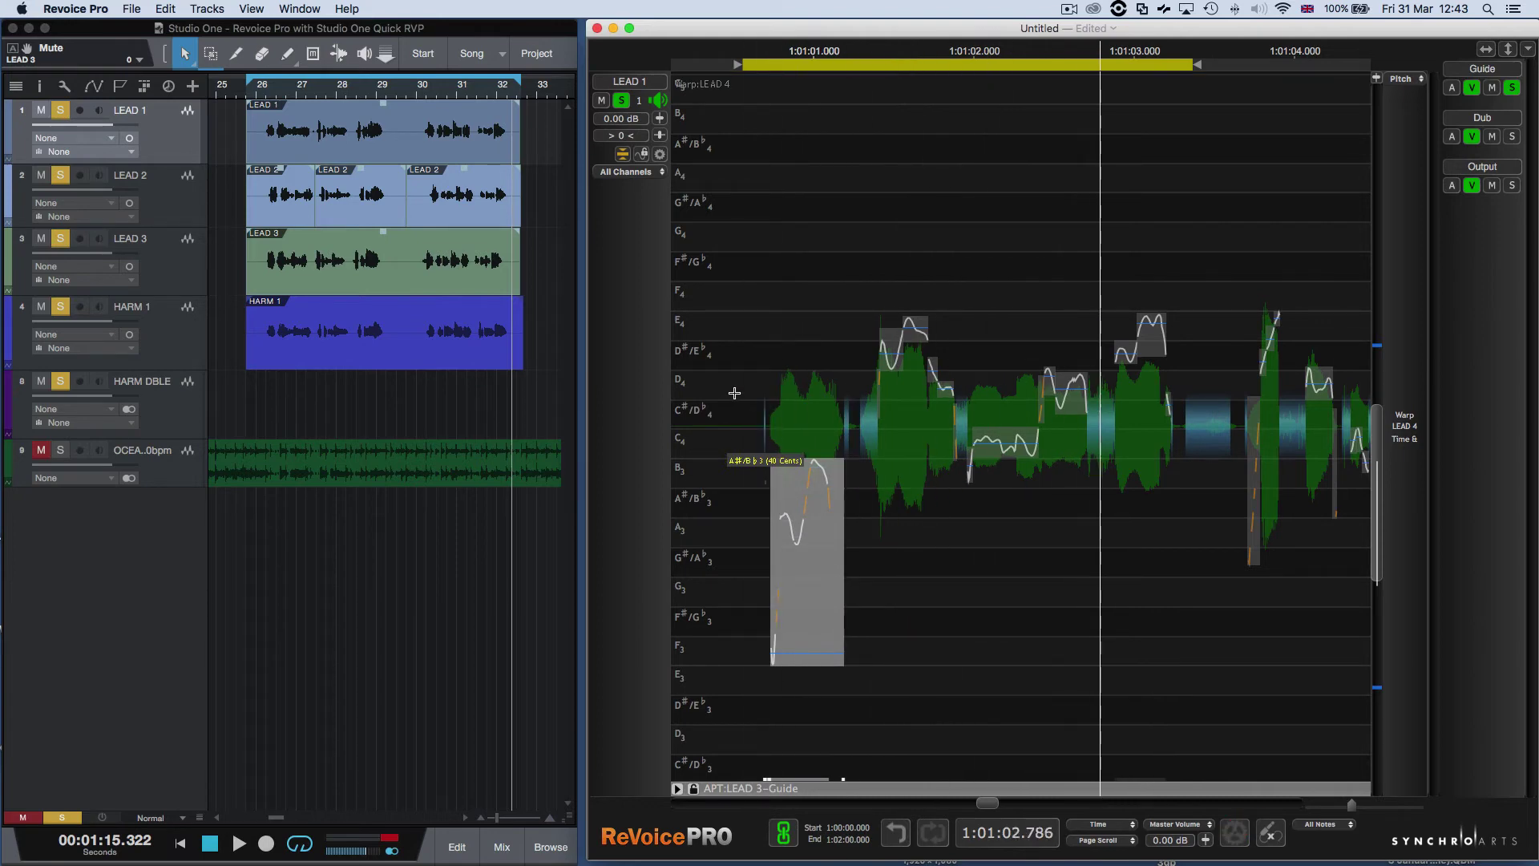
left_click(769, 381)
left_click_drag(749, 348, 845, 676)
key("space")
key("space")
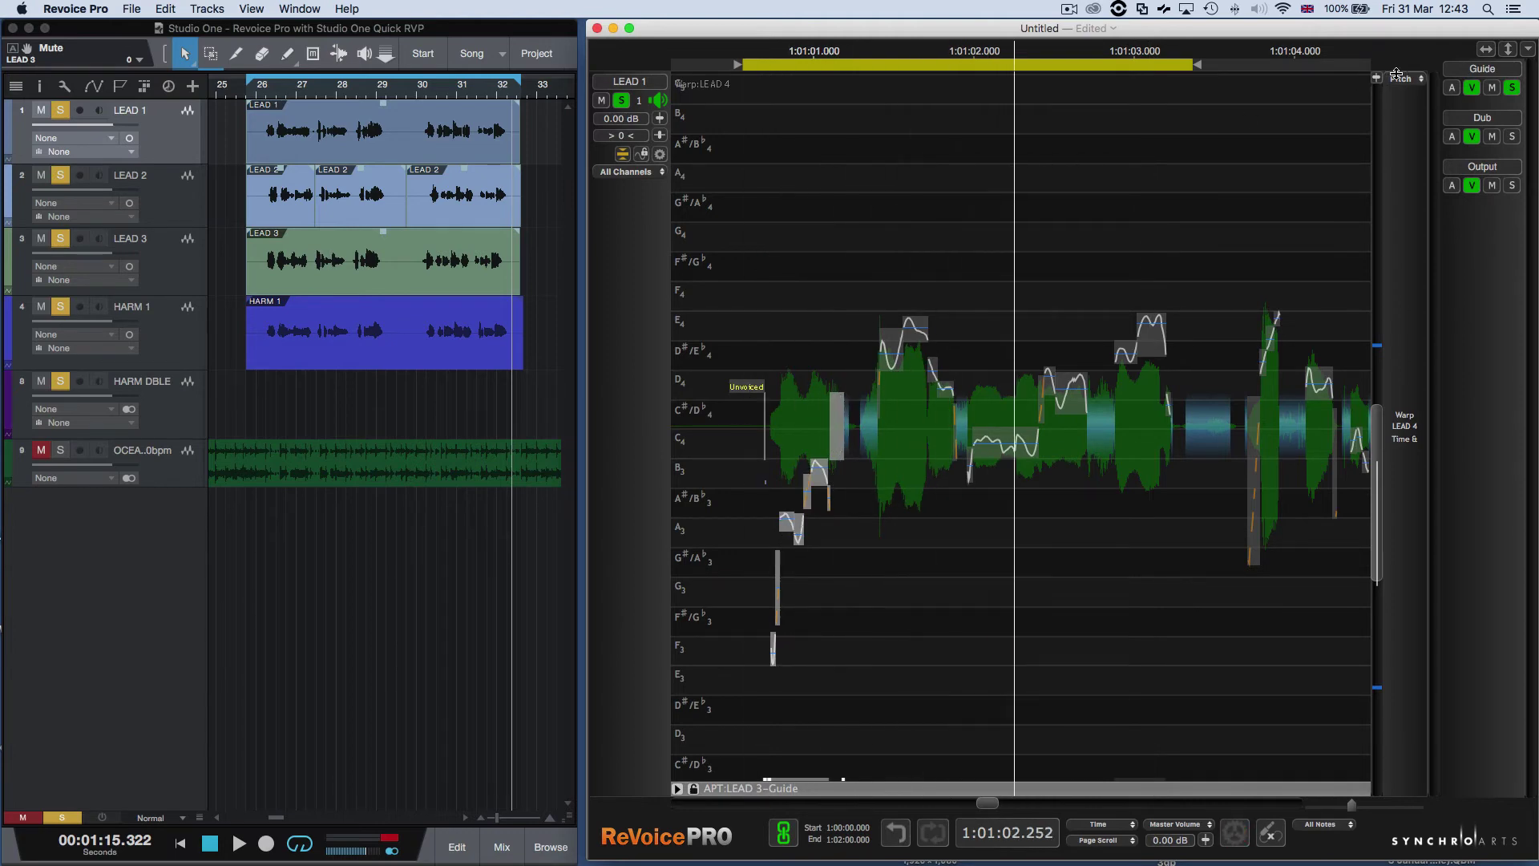
left_click(1512, 184)
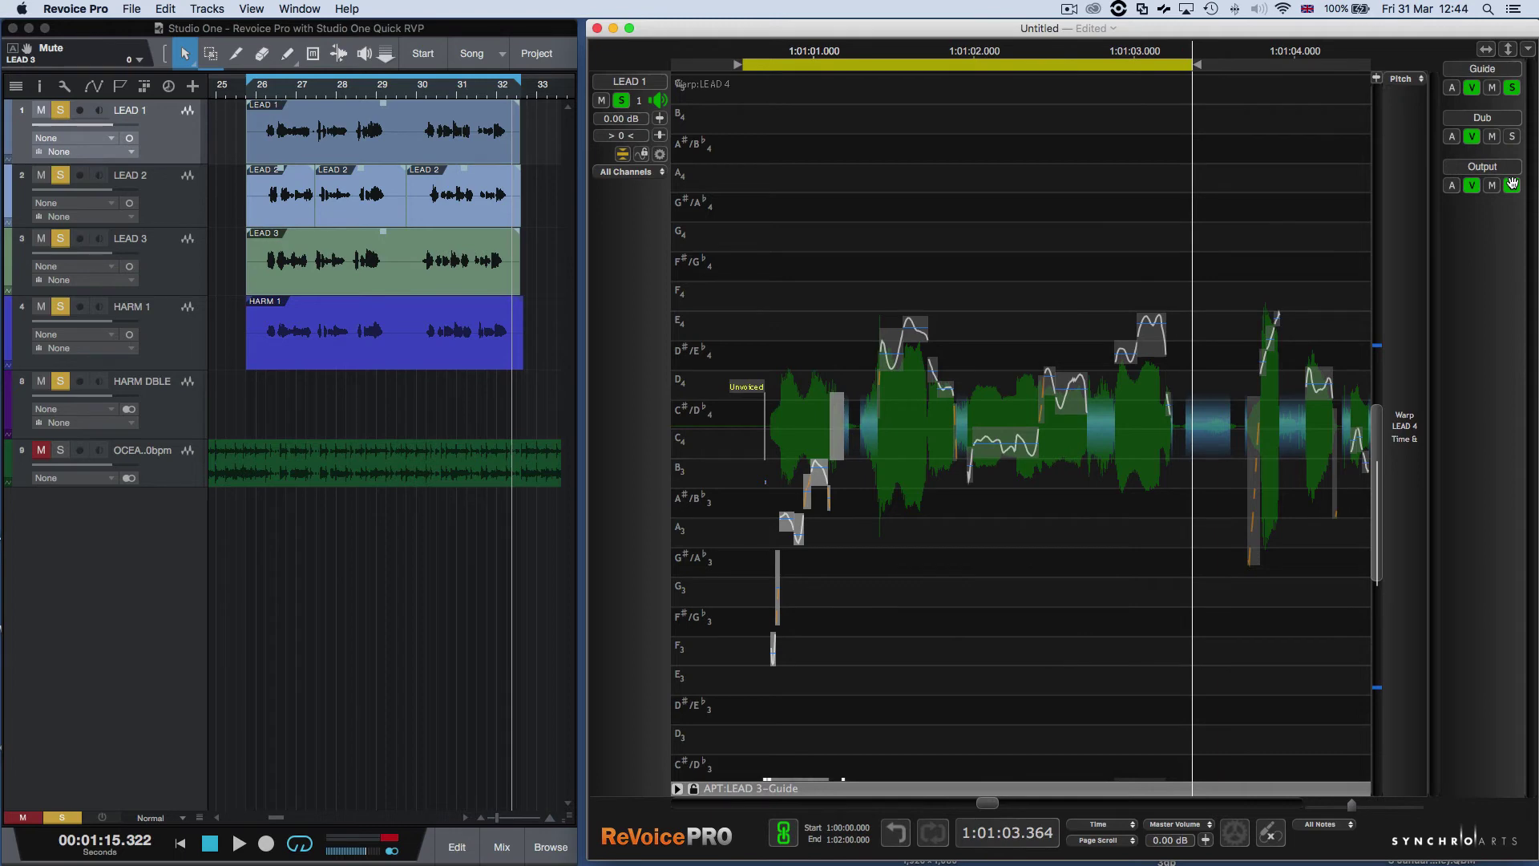
right_click(756, 97)
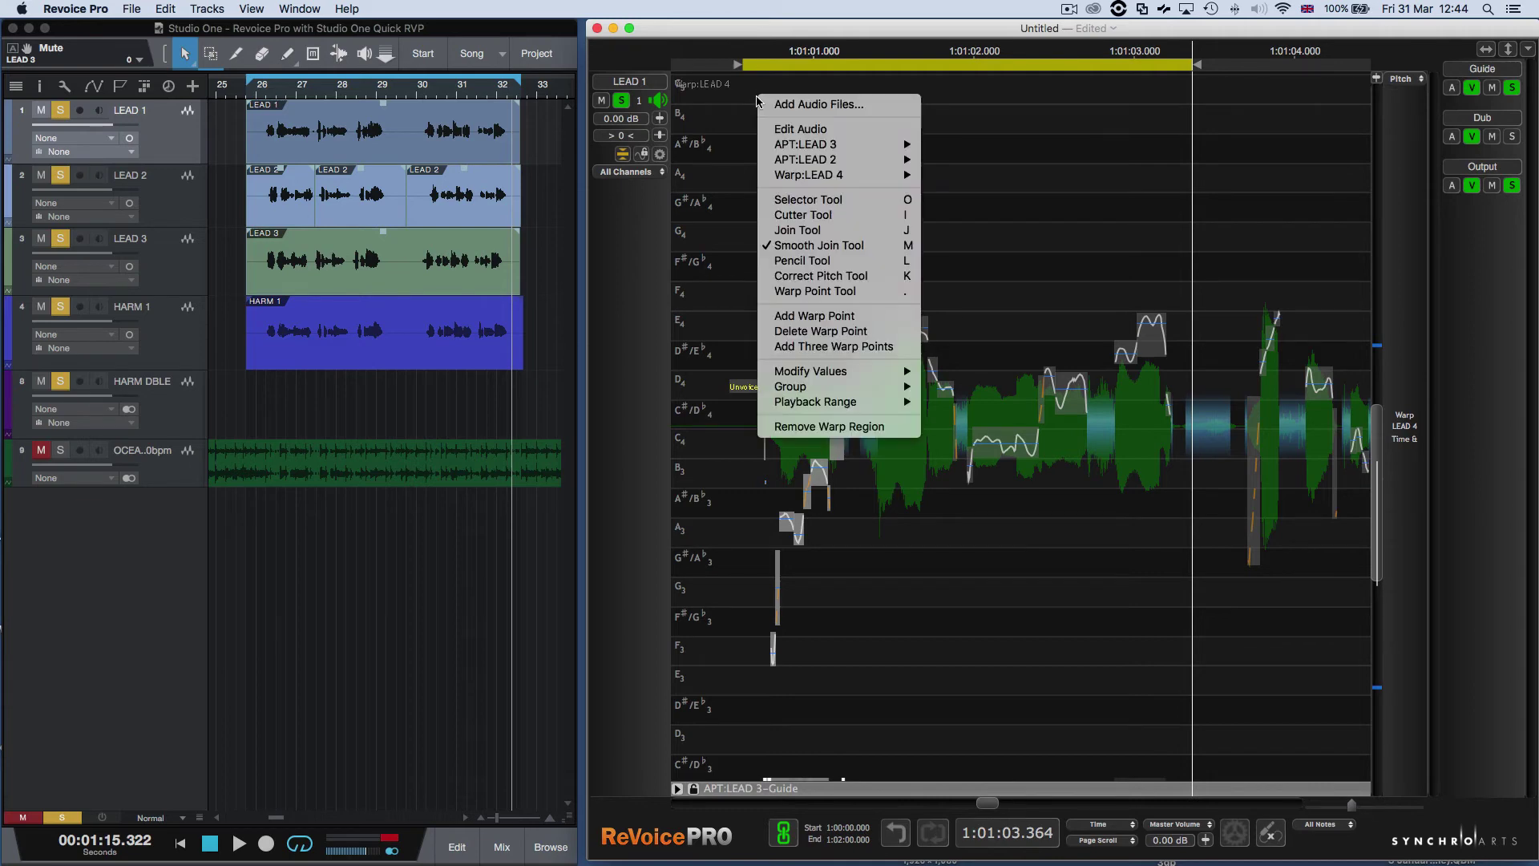
- Place three warp points across the opening syllables and pull the middle one earlier
left_click(800, 292)
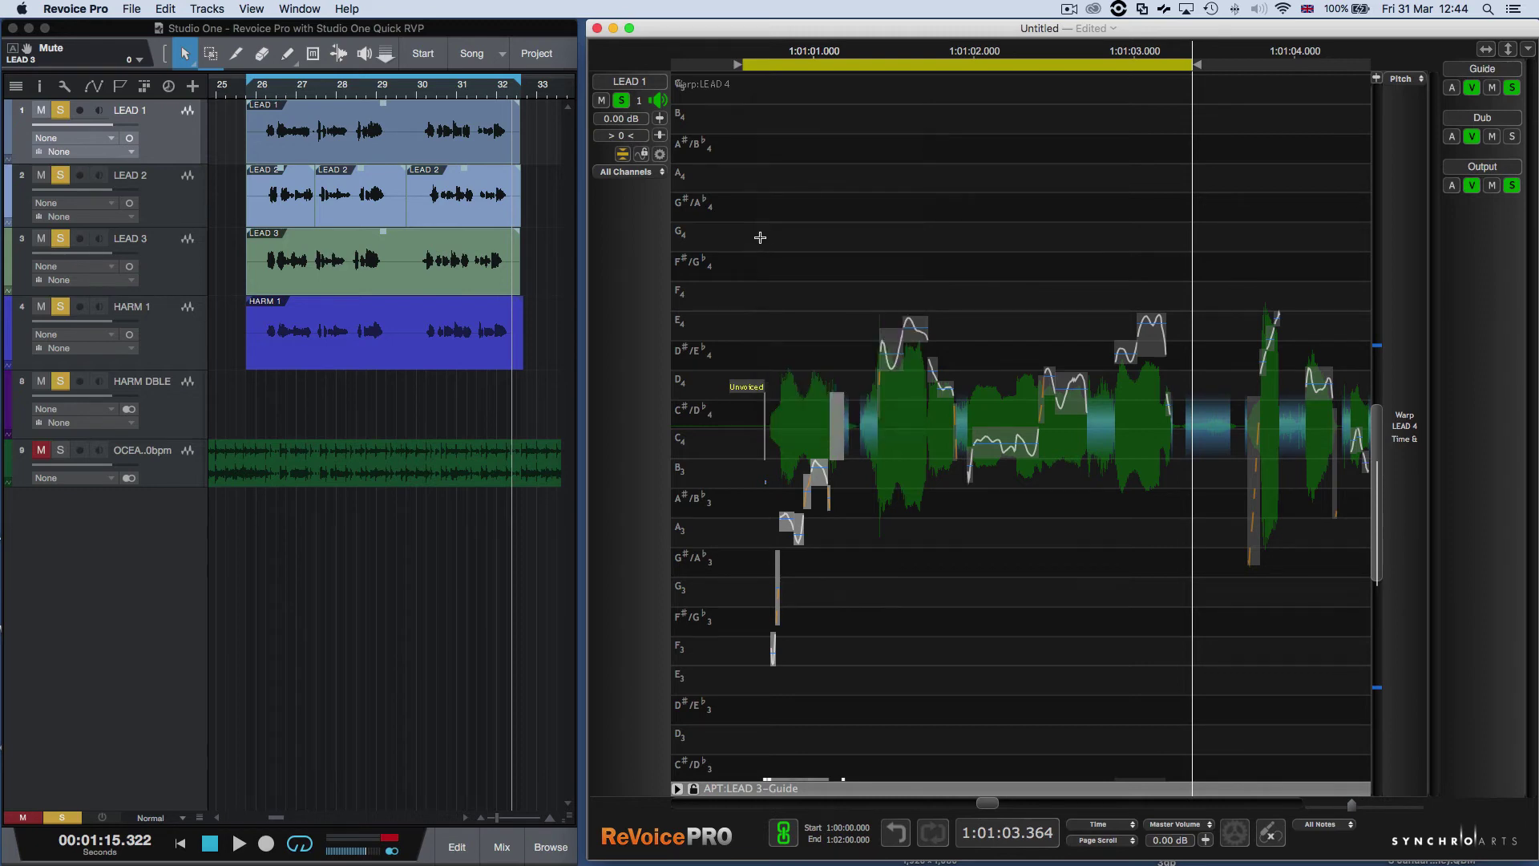
left_click(769, 236)
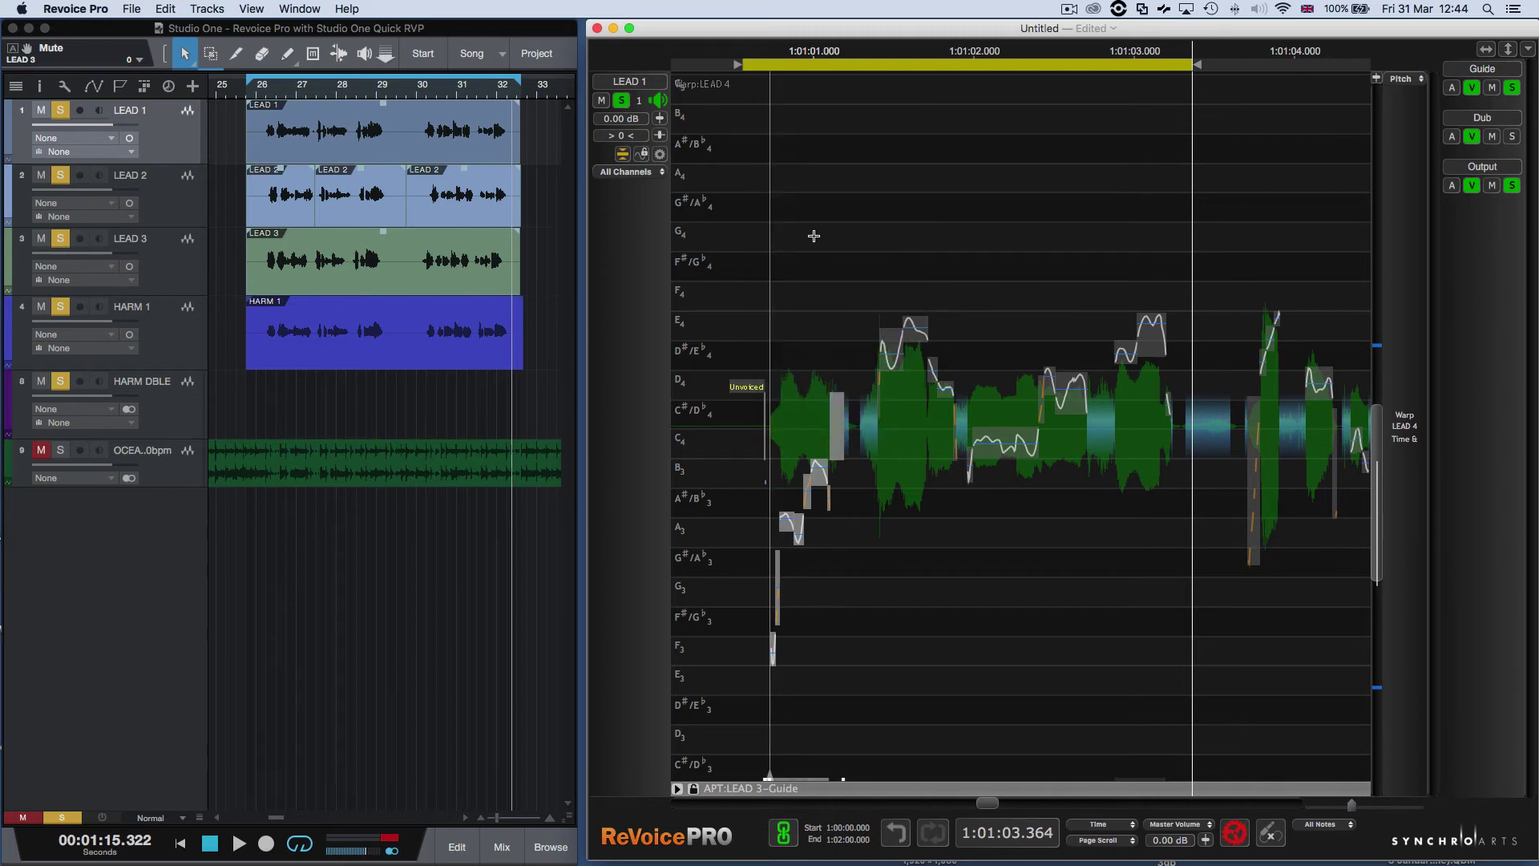
left_click(855, 227)
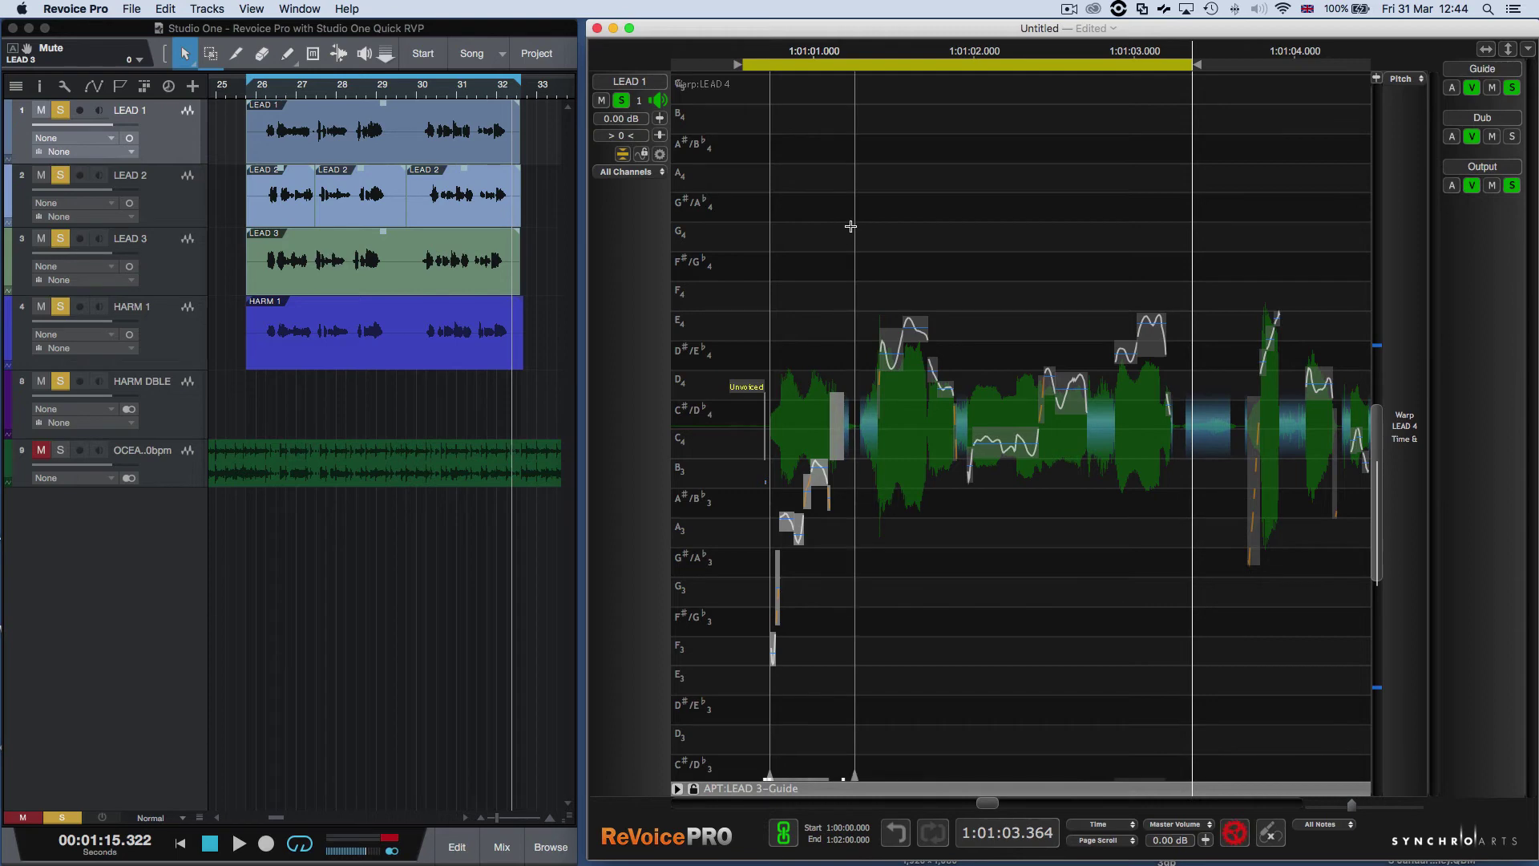
left_click(961, 227)
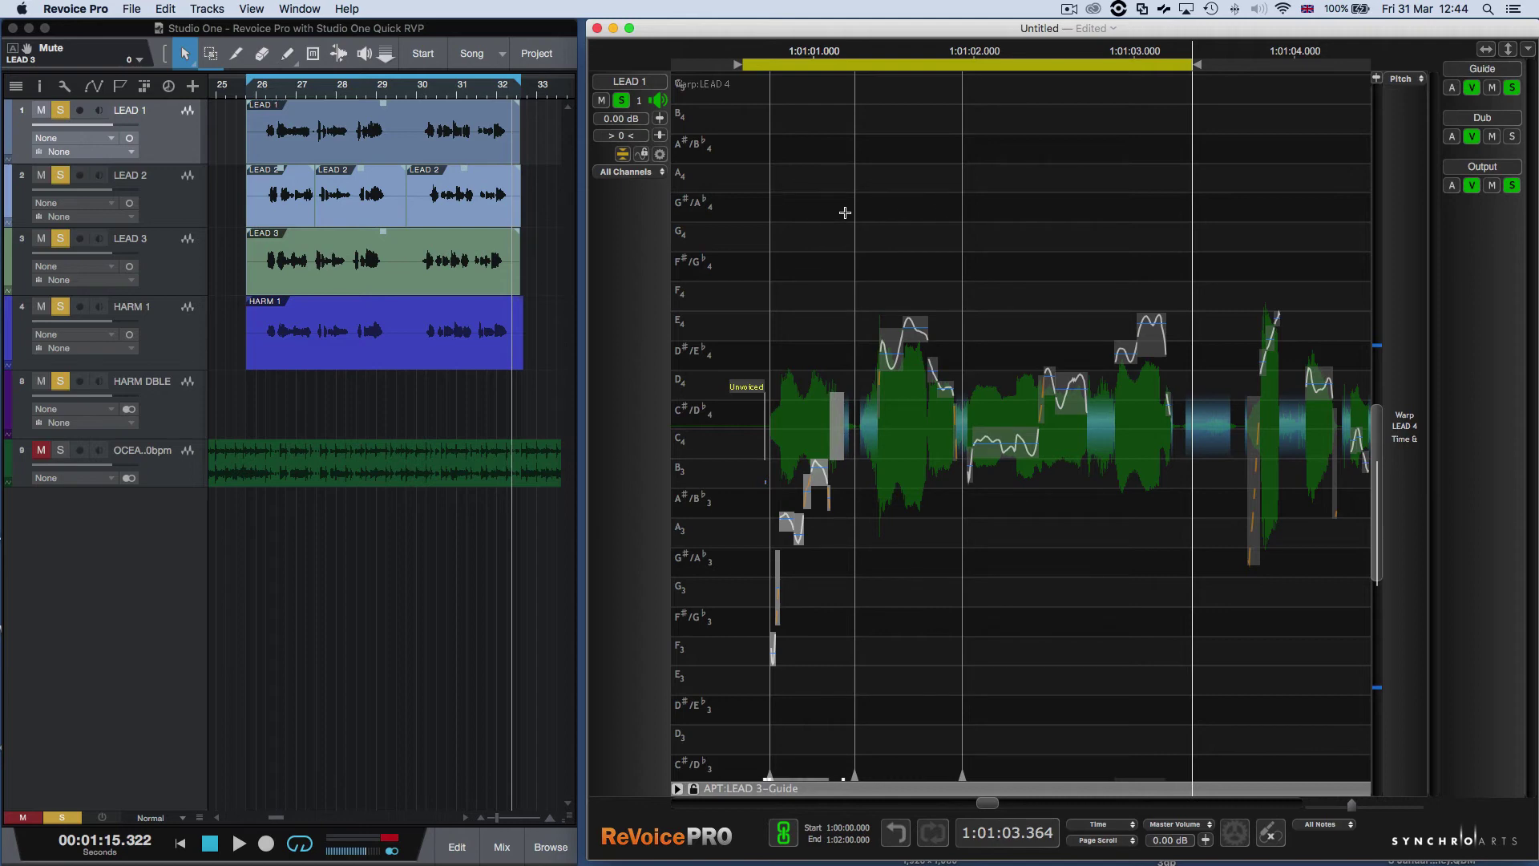
left_click_drag(855, 215, 814, 236)
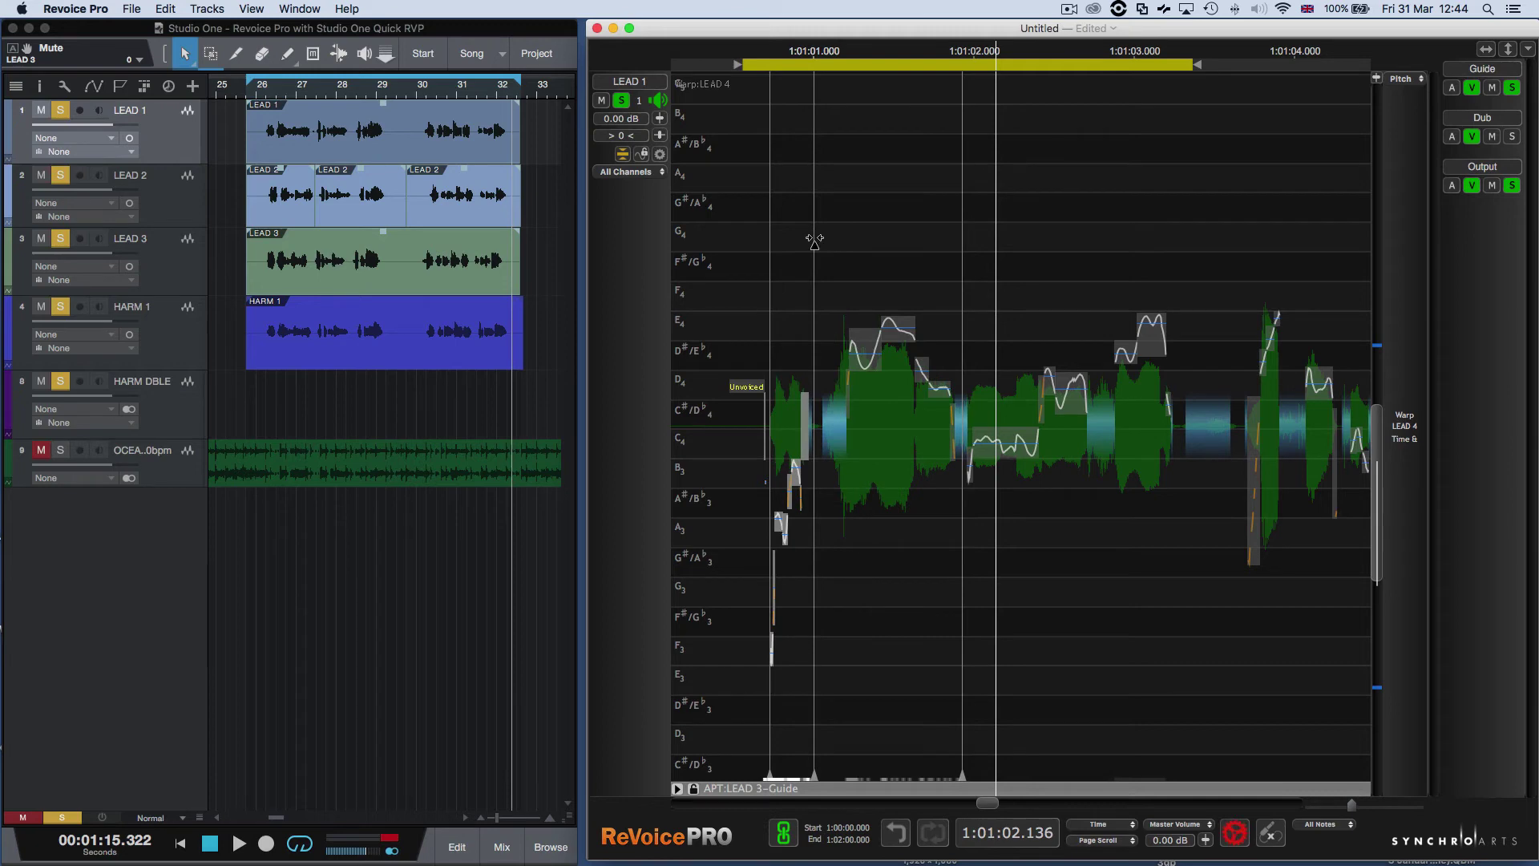
key("space")
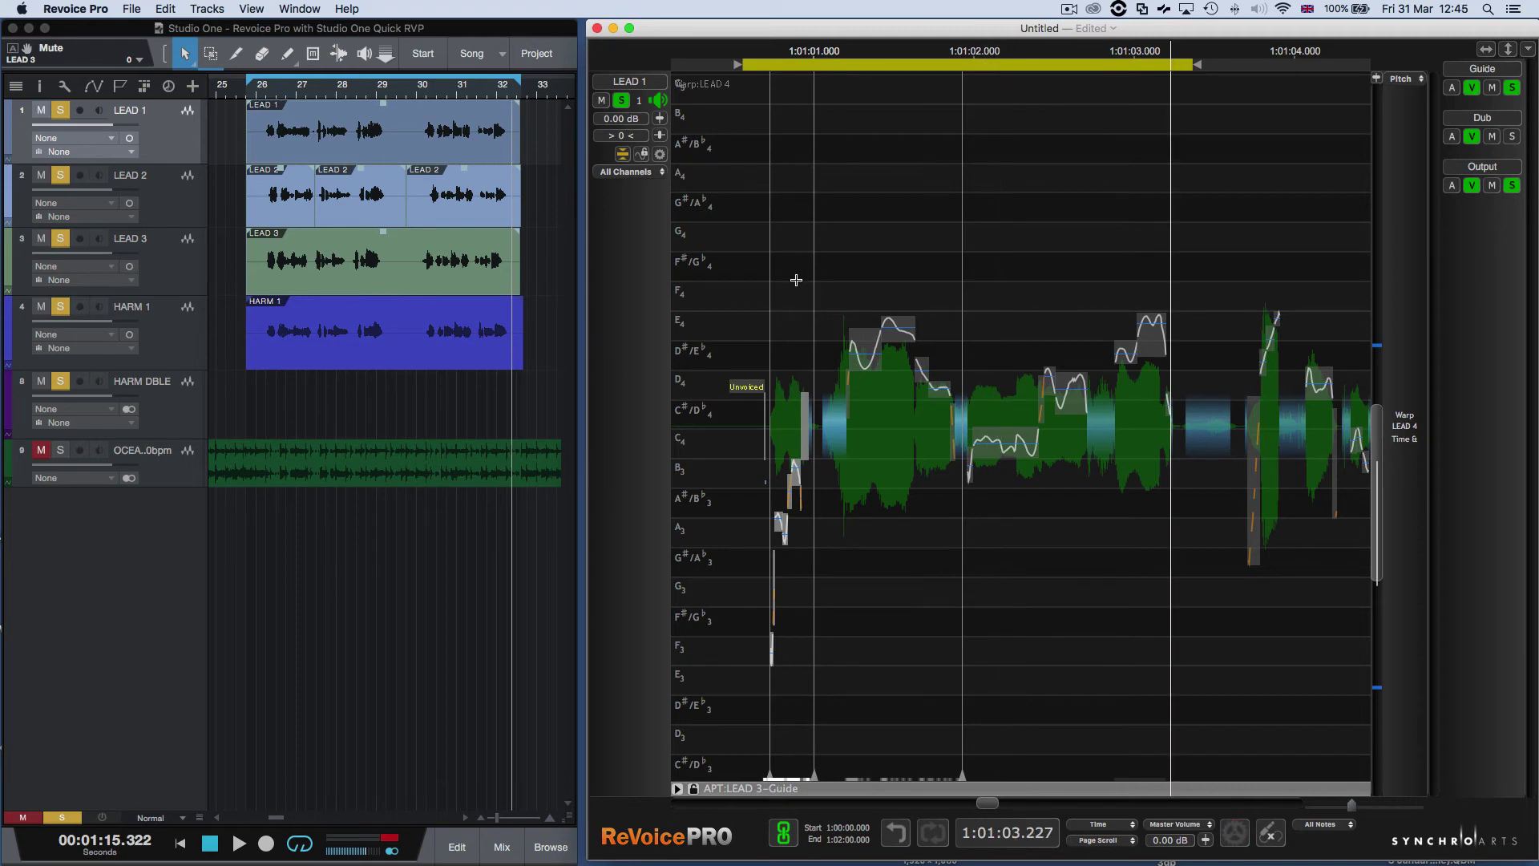
- Push the middle warp point later, then select the later unvoiced sound in Level view
left_click_drag(816, 286, 876, 286)
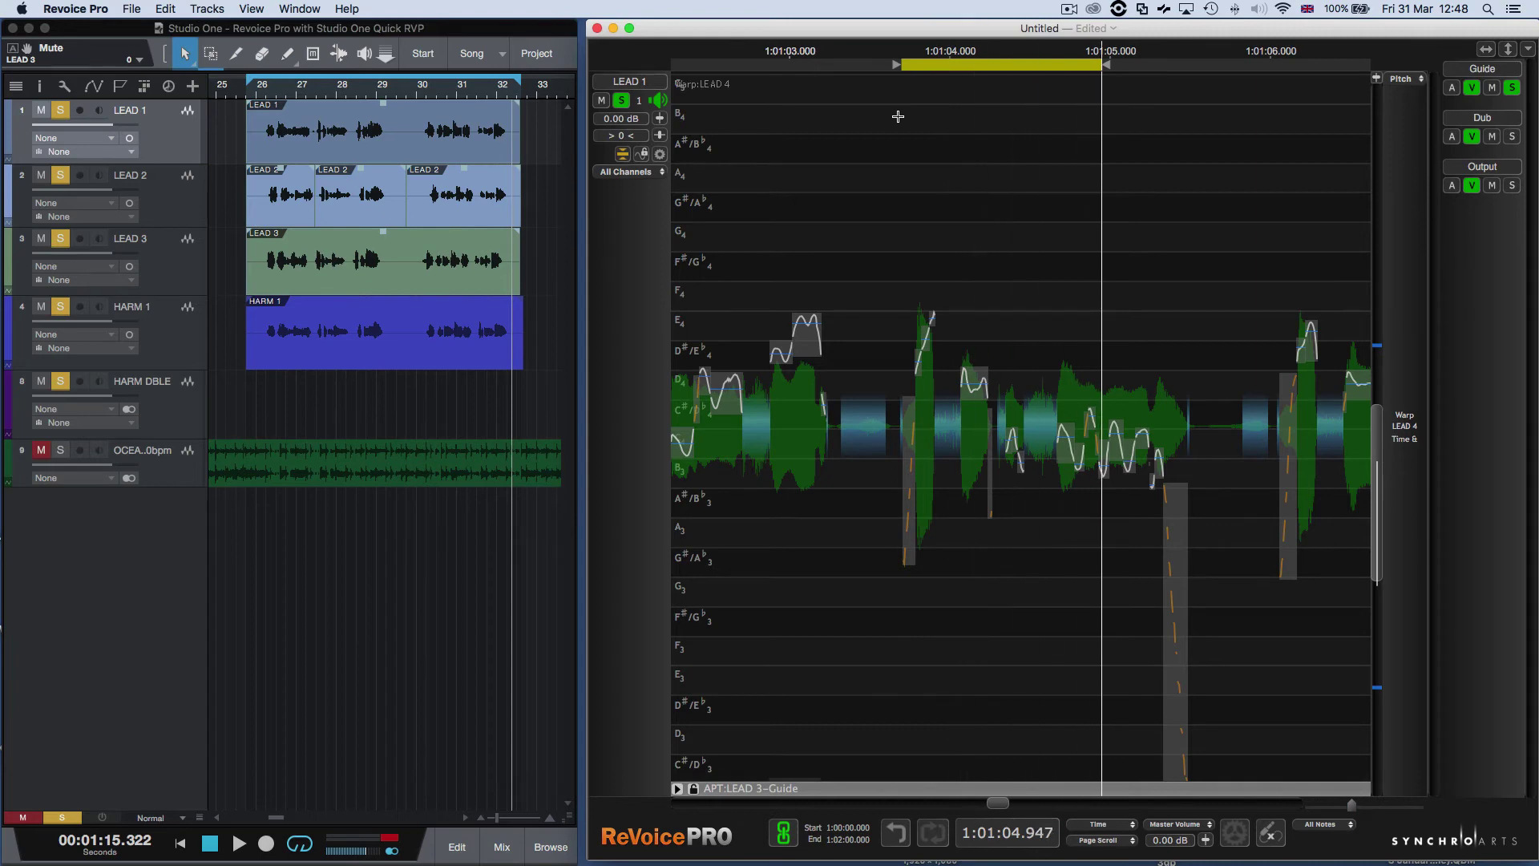
left_click(1040, 423)
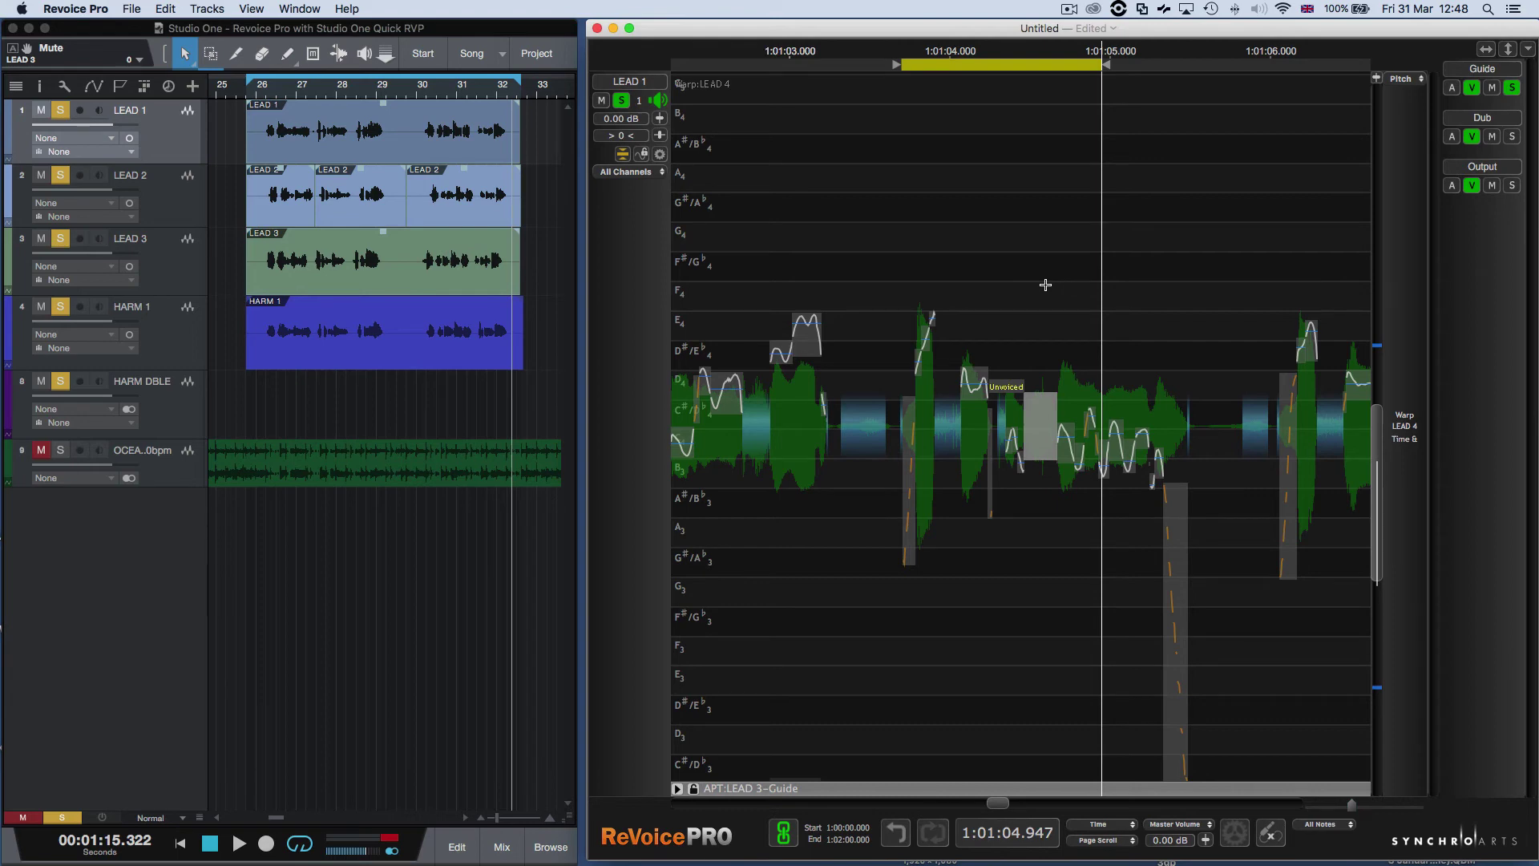
key("l")
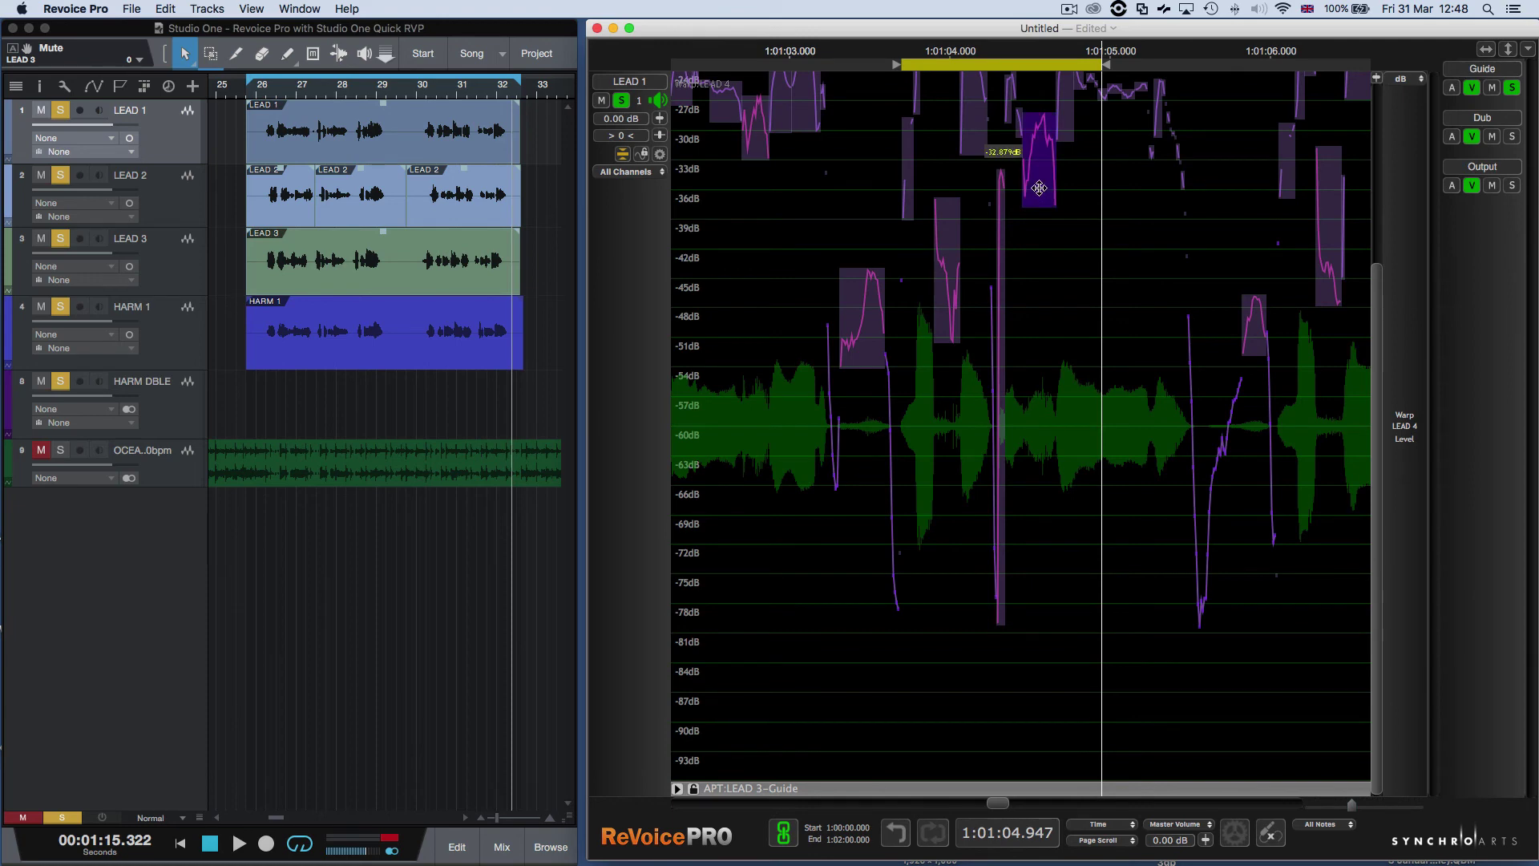
- Lower the unvoiced sound's level to -38.879 dB, then return to Pitch view and all tracks
left_click_drag(1039, 188, 1038, 265)
key("space")
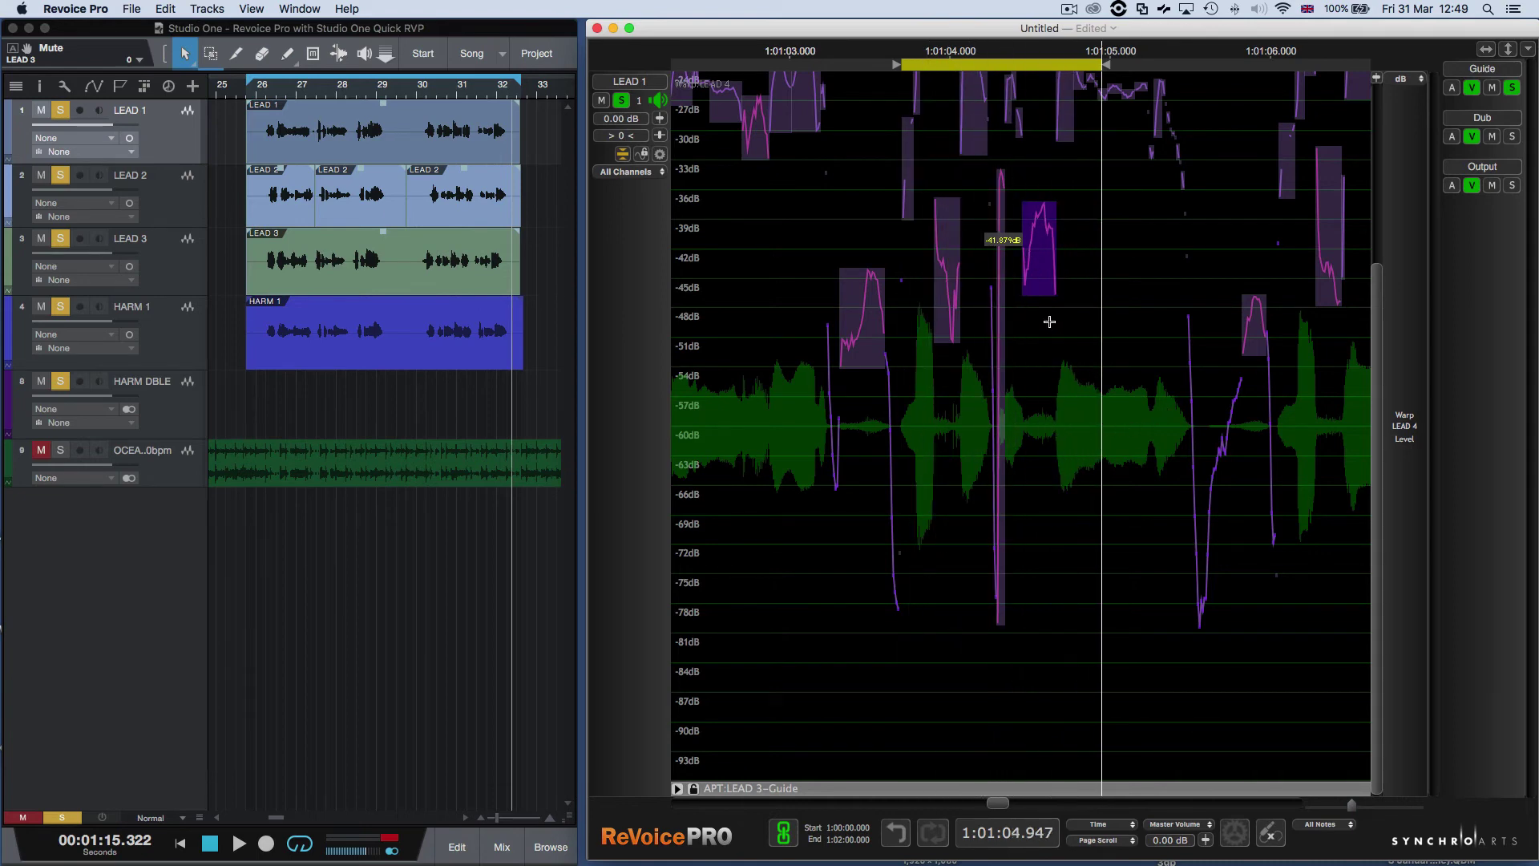
left_click_drag(1039, 271, 1041, 253)
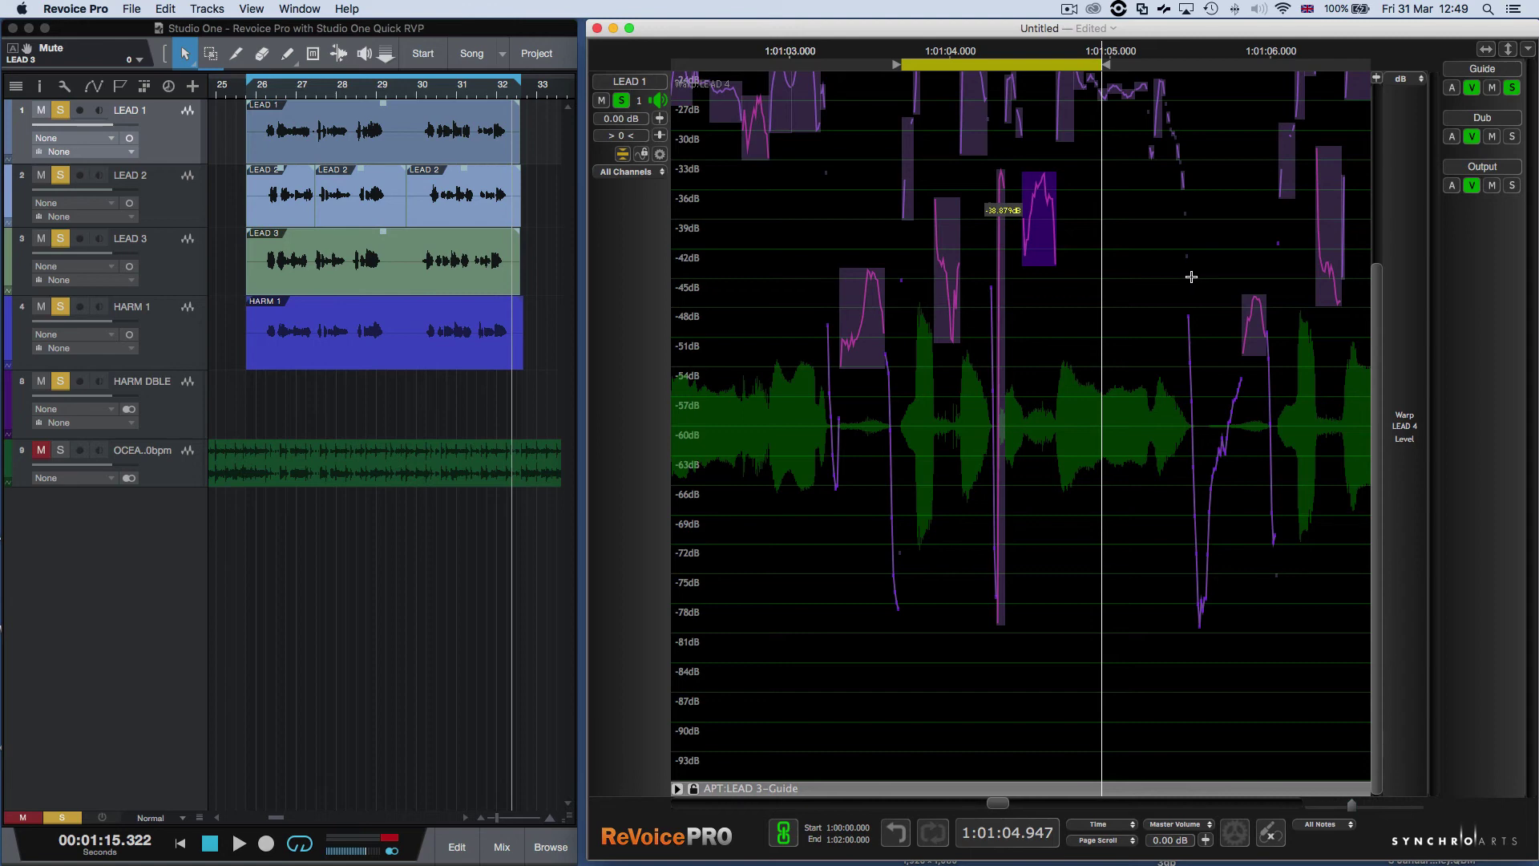
key("p")
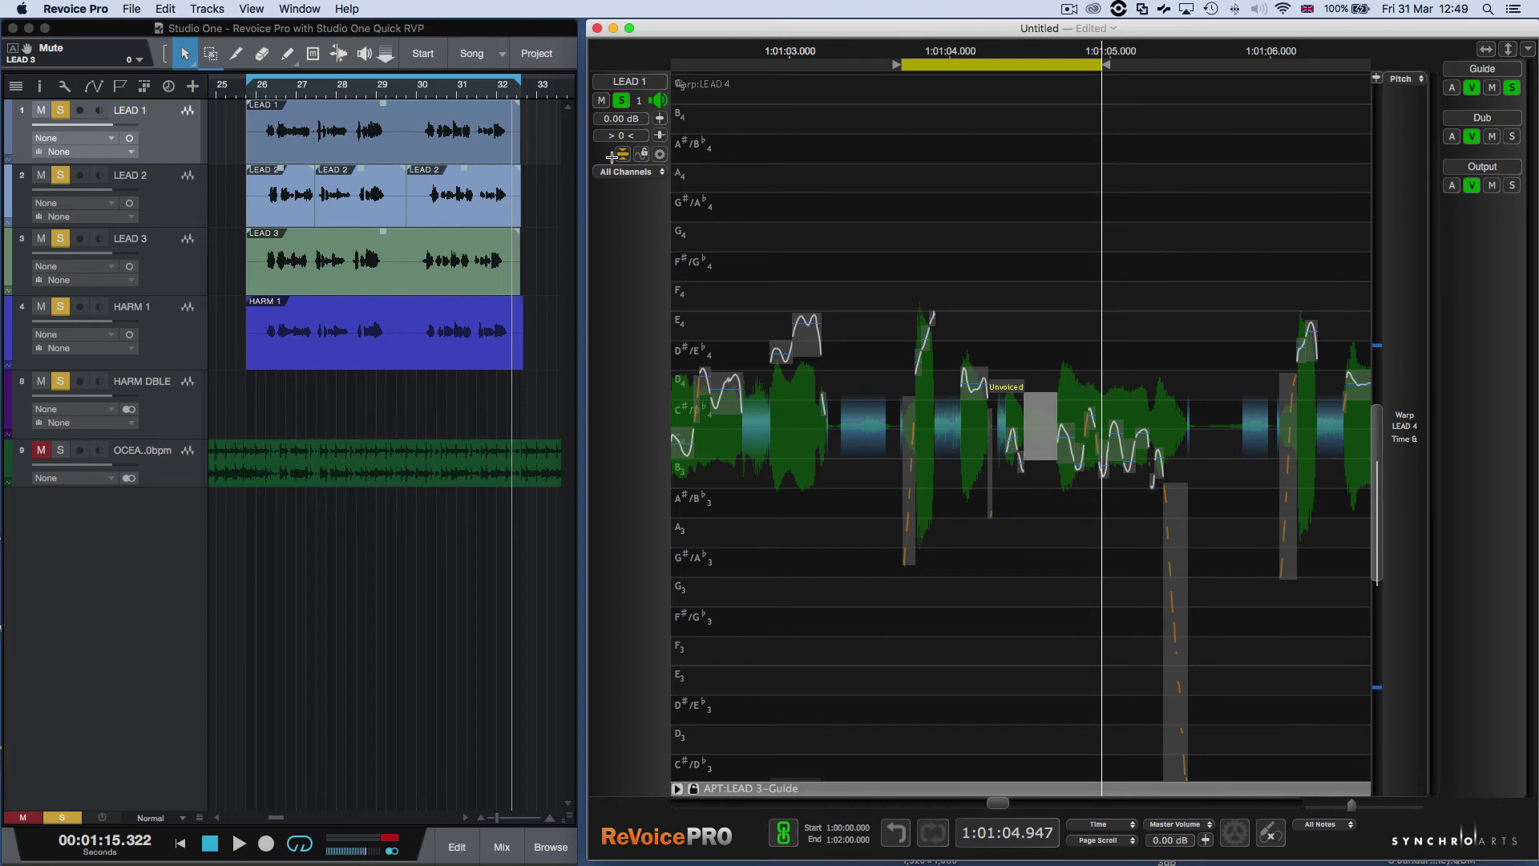
key("z")
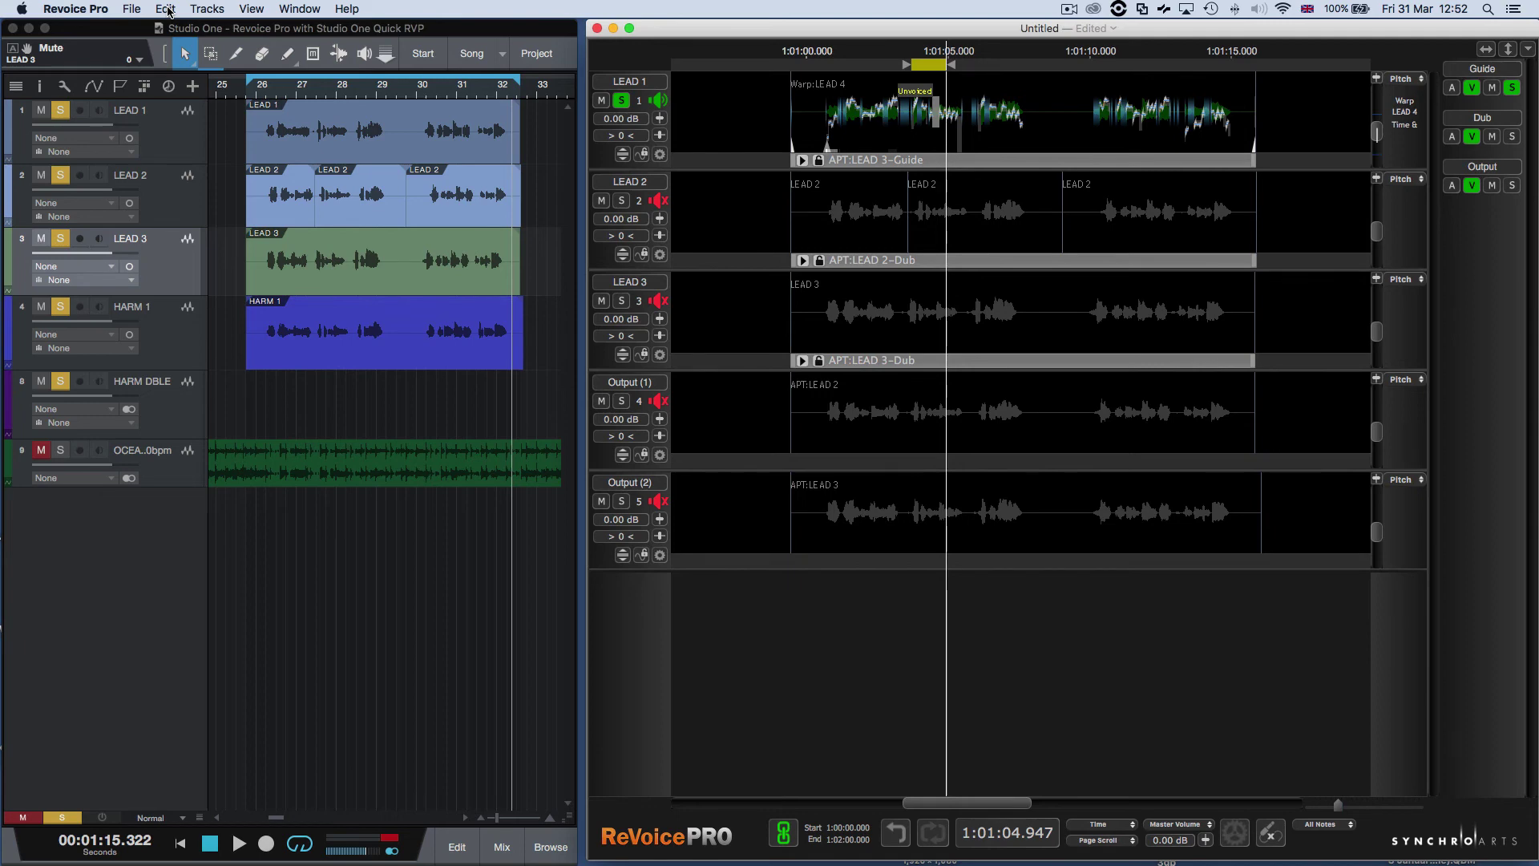
- Copy all processed ReVoice Pro outputs and add a new layer to LEAD 1
left_click(166, 9)
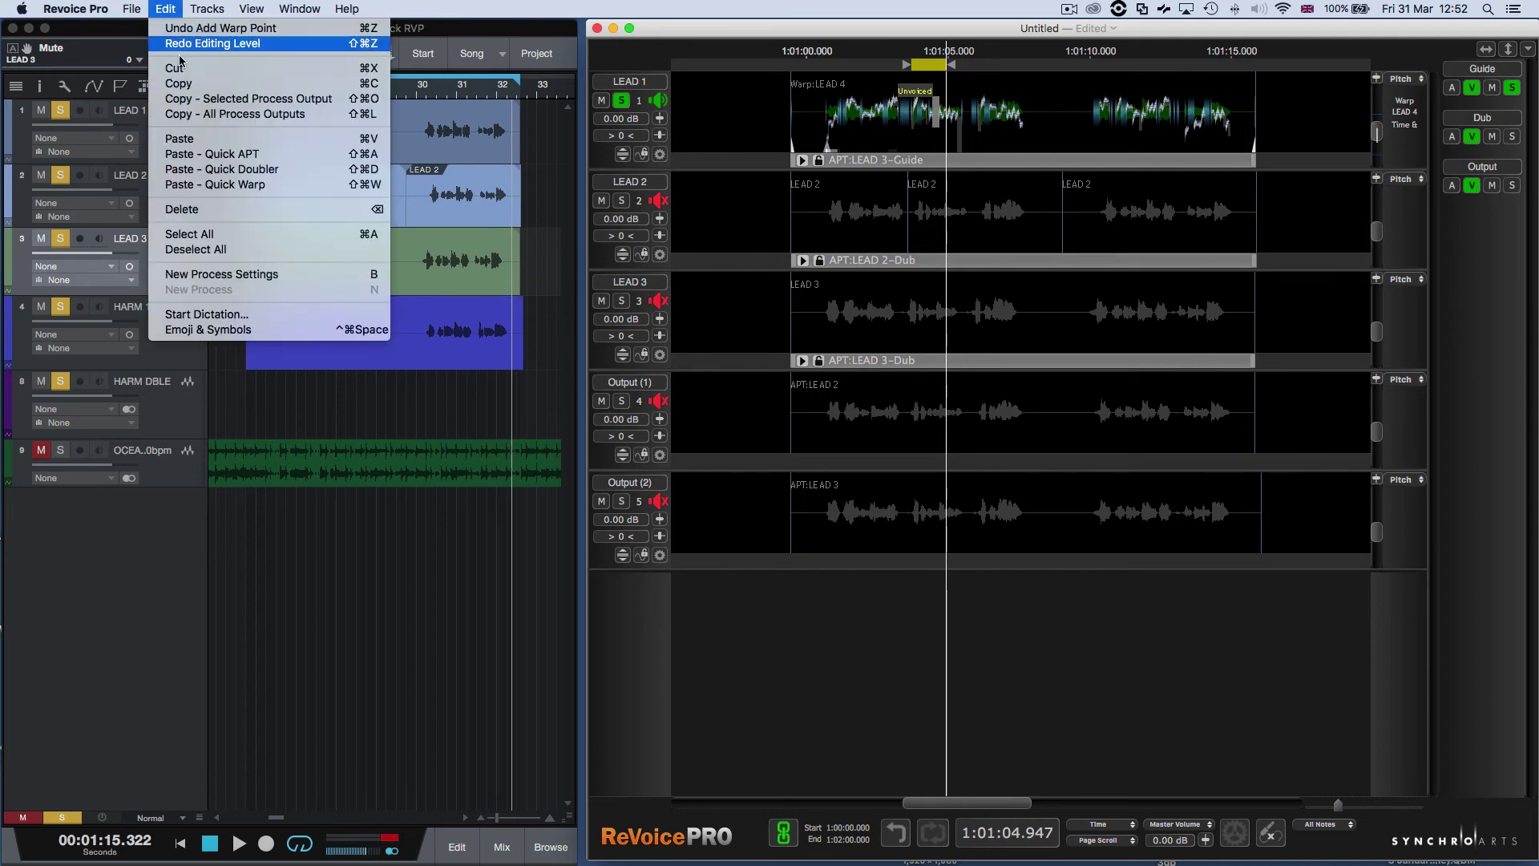
left_click(198, 115)
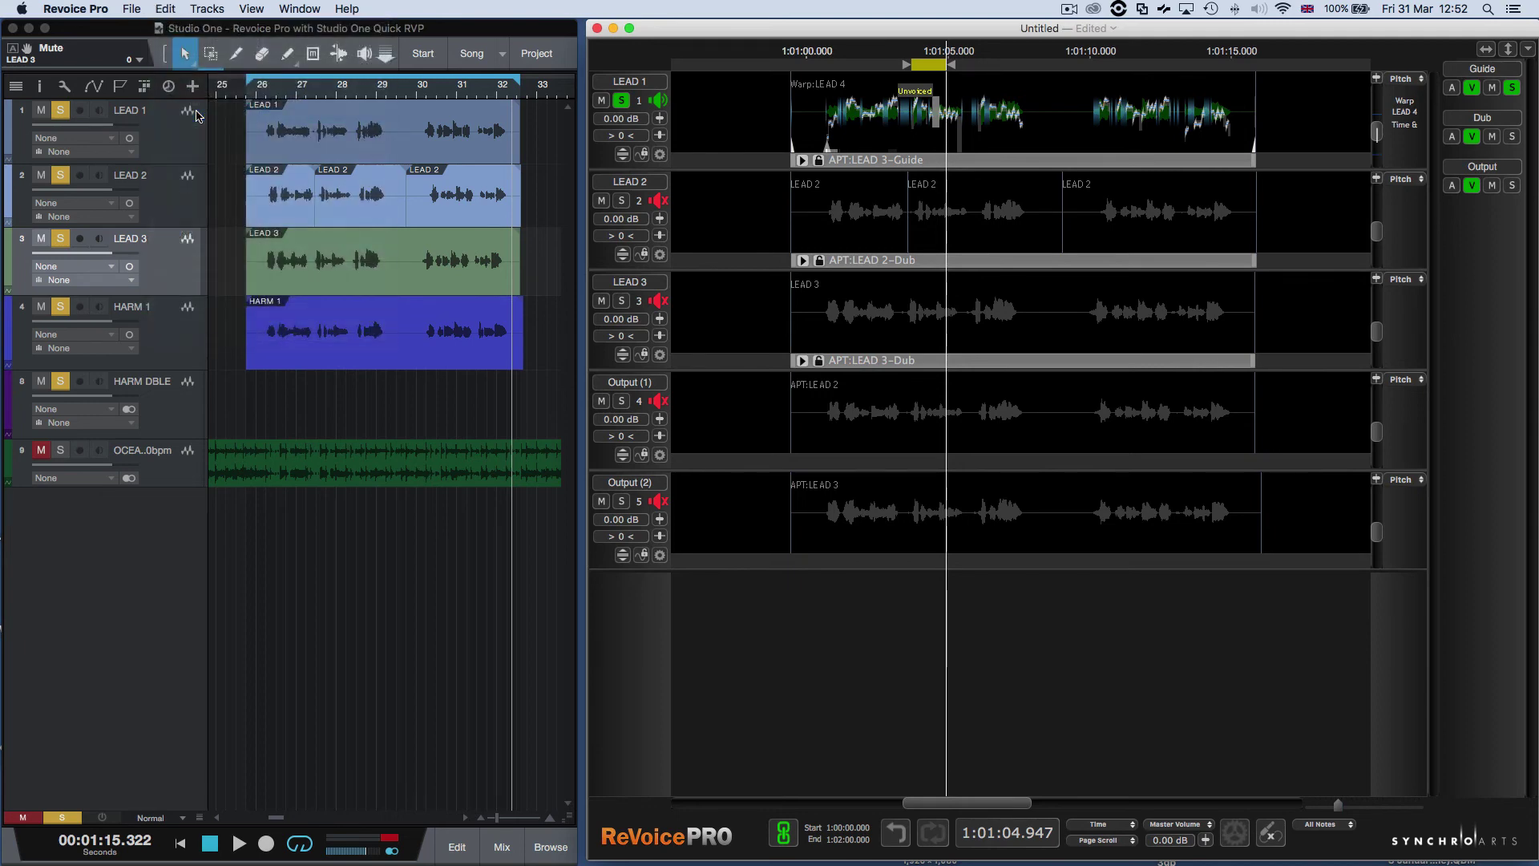
left_click(543, 146)
left_click_drag(542, 146, 230, 136)
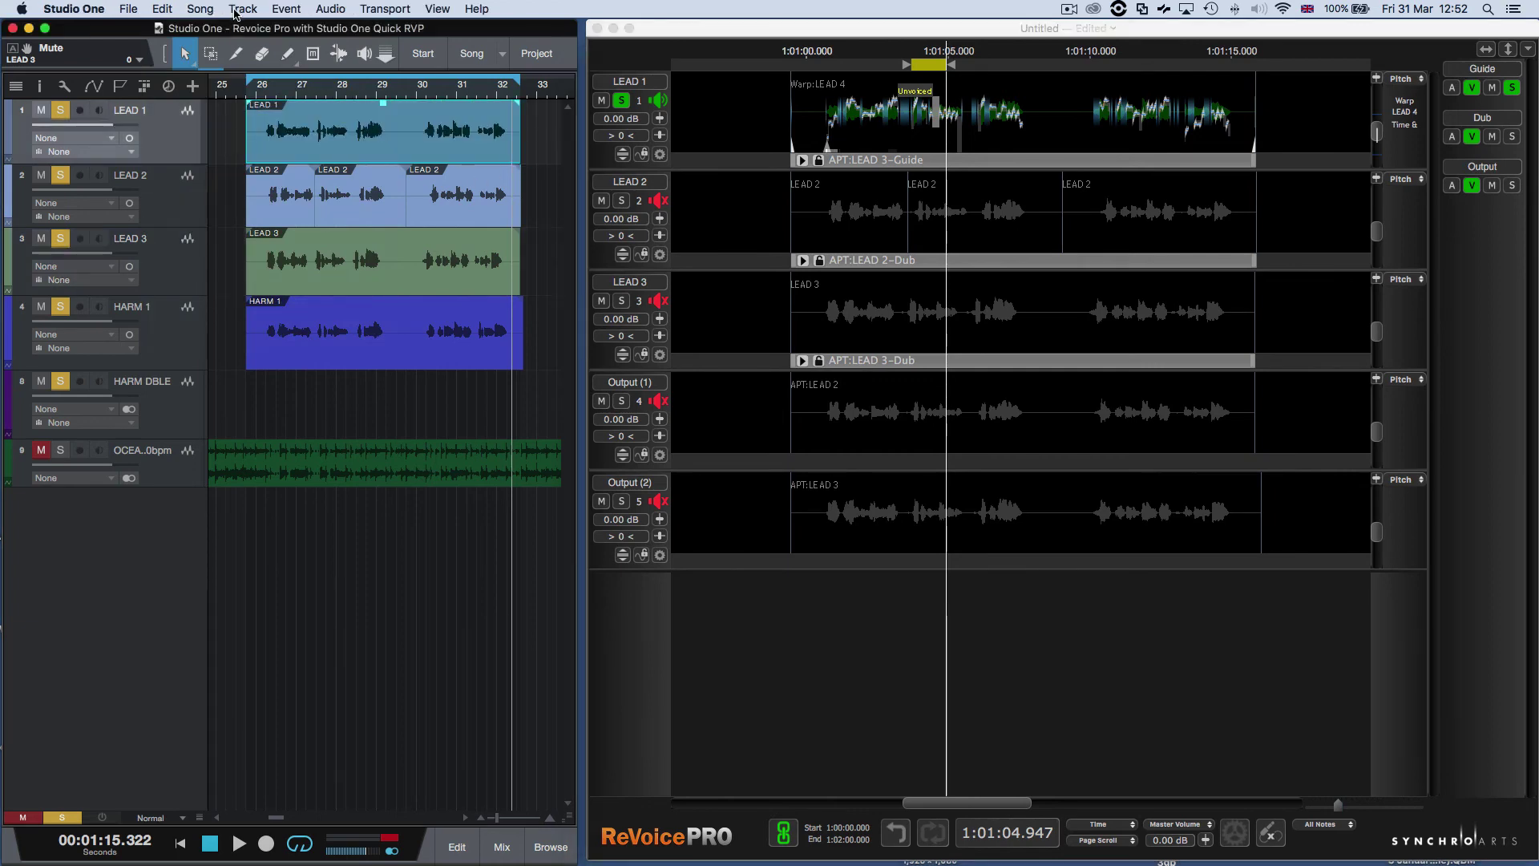
left_click(241, 10)
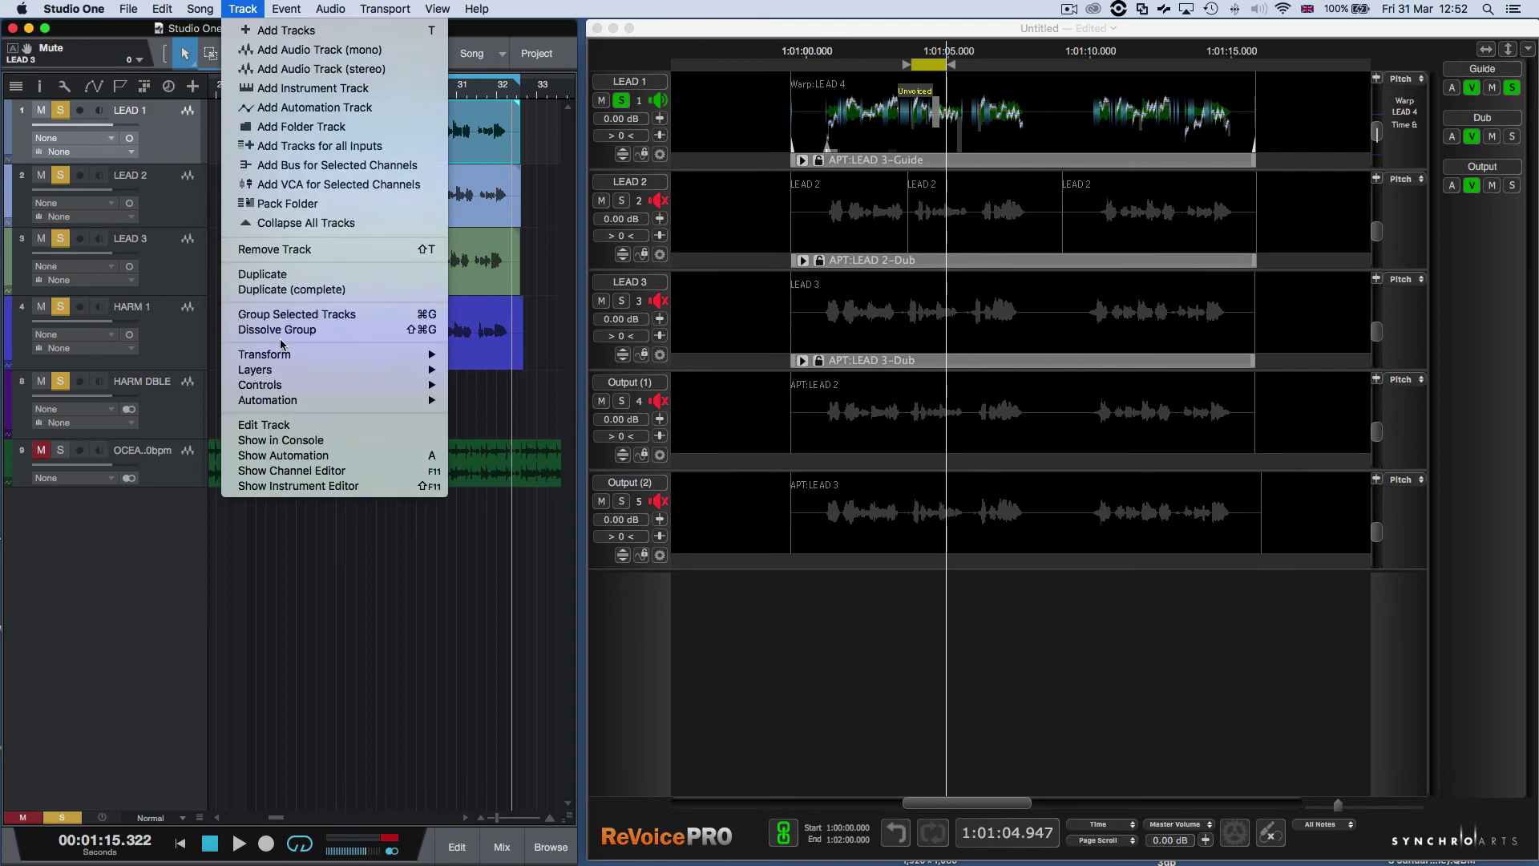
mouse_move(360, 371)
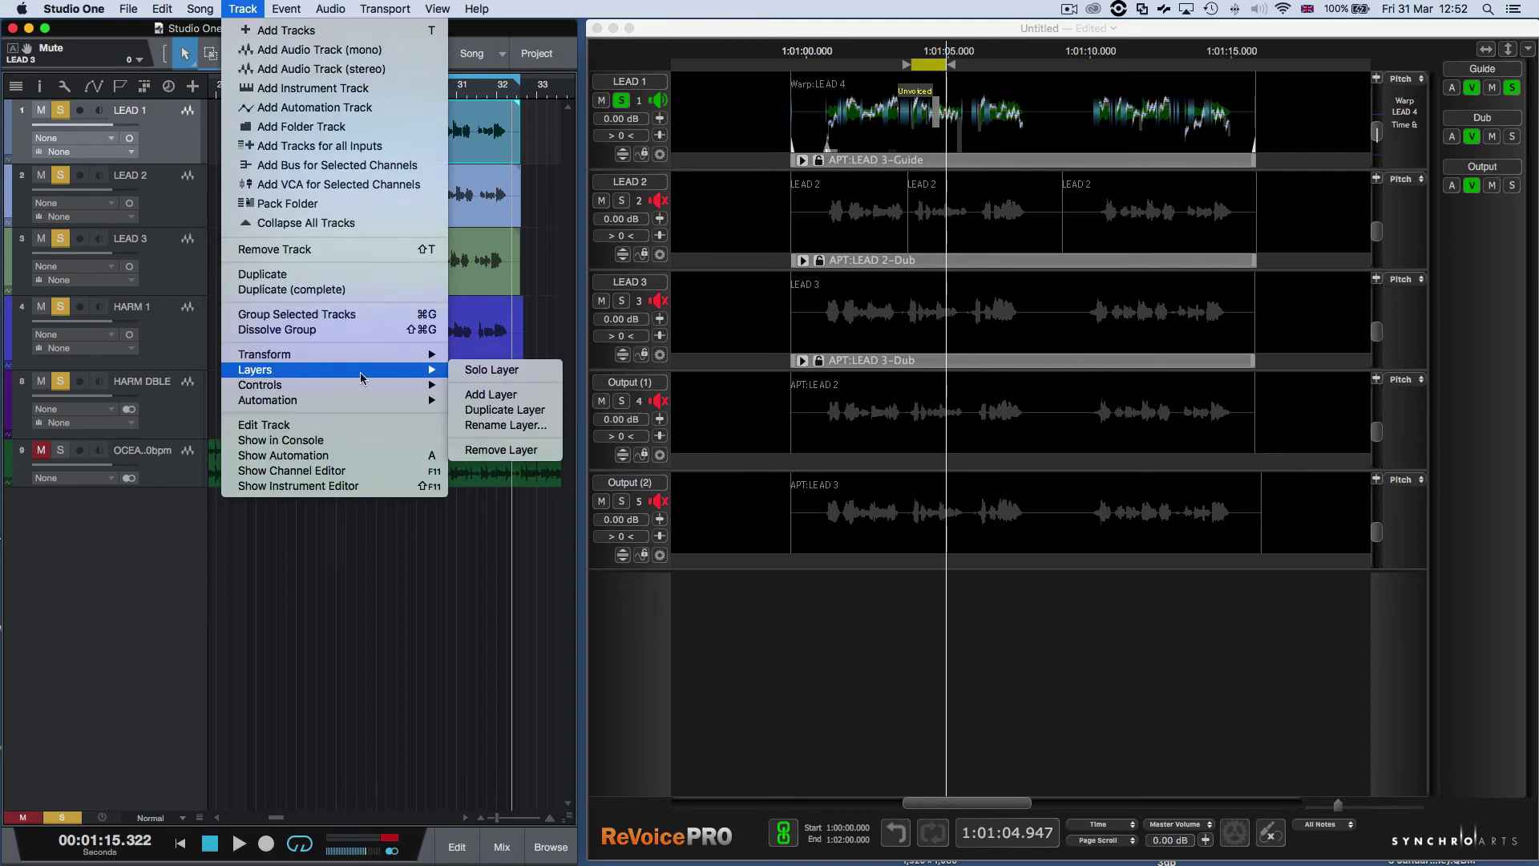
left_click(491, 395)
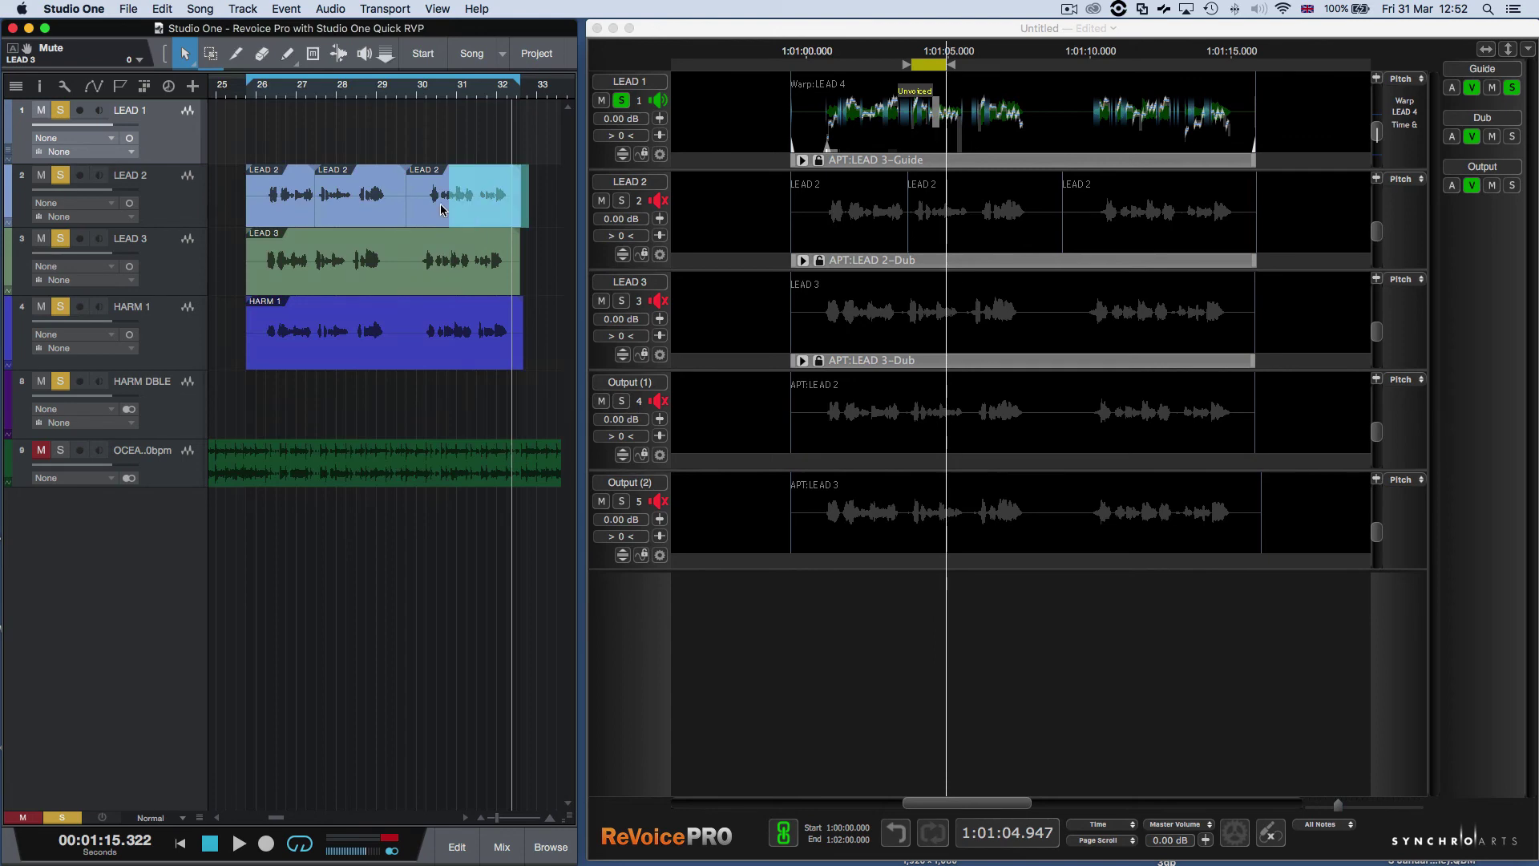
- Add new empty layers to the LEAD 2 and LEAD 3 tracks
left_click(243, 10)
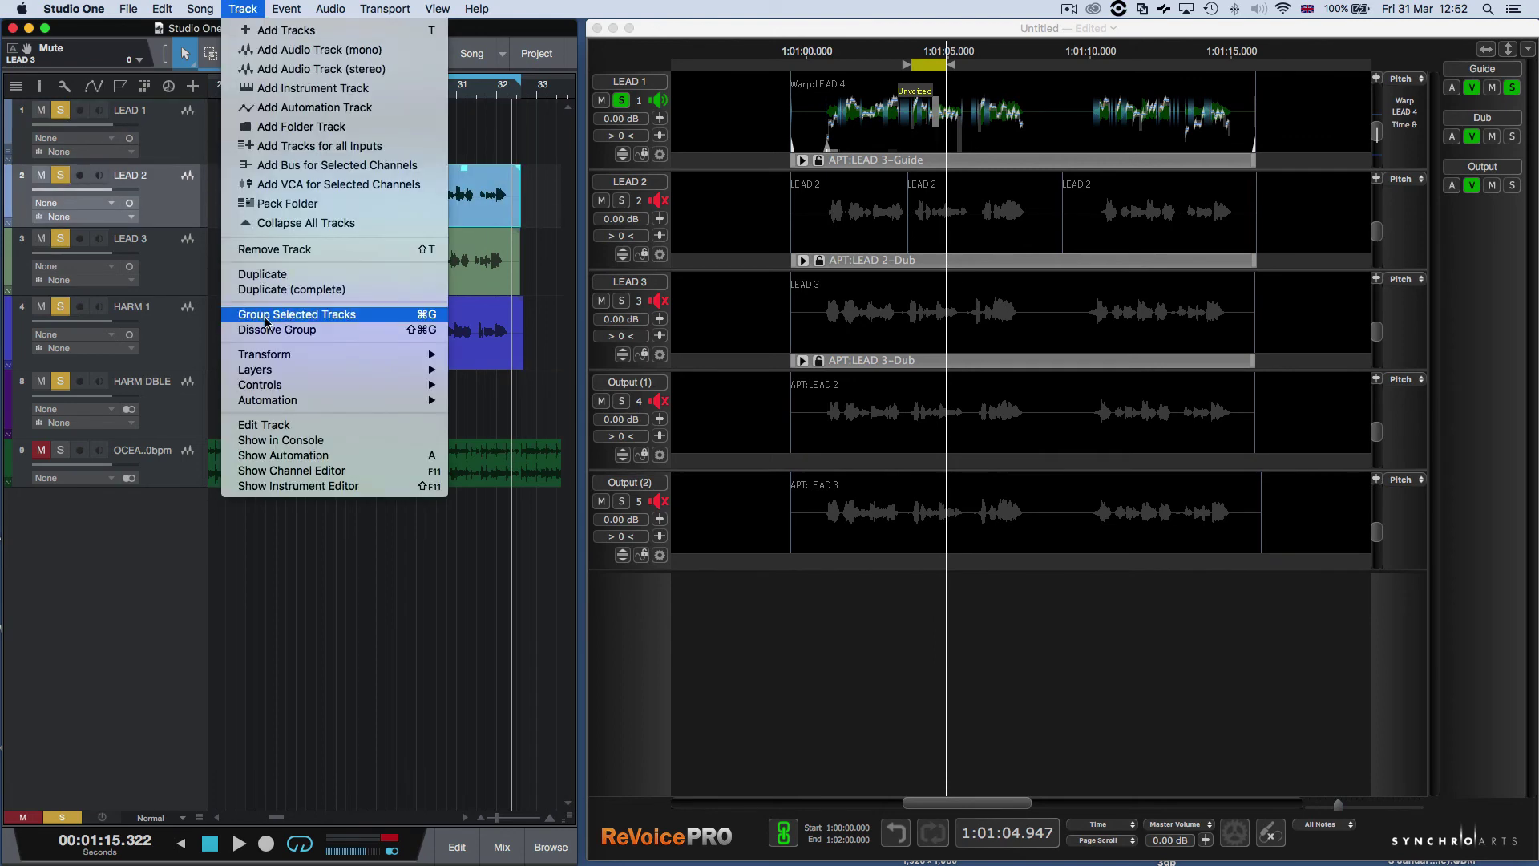
mouse_move(273, 369)
left_click(479, 399)
left_click(361, 260)
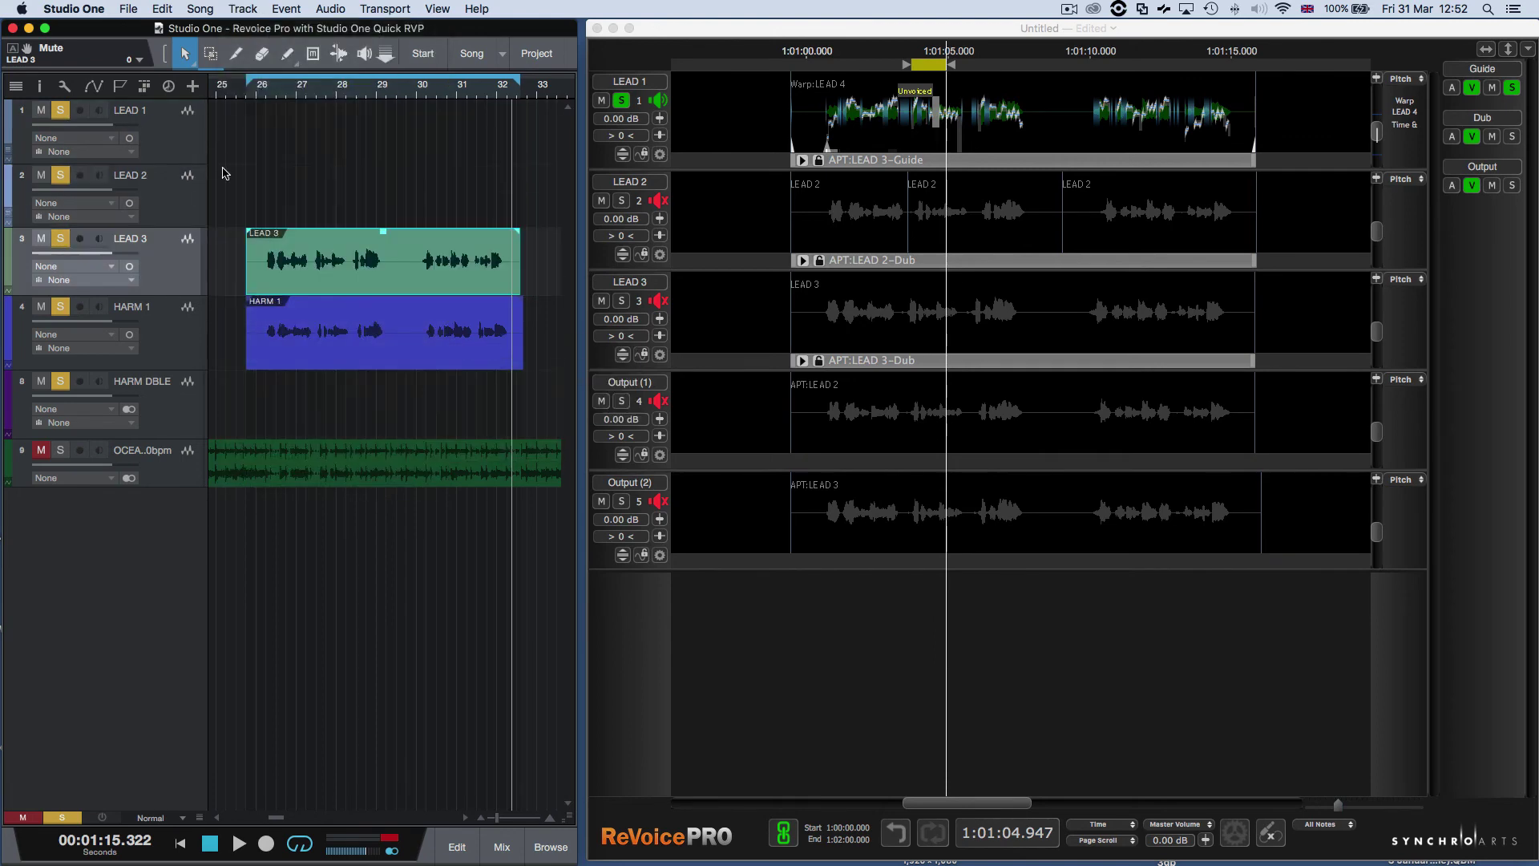
left_click(242, 9)
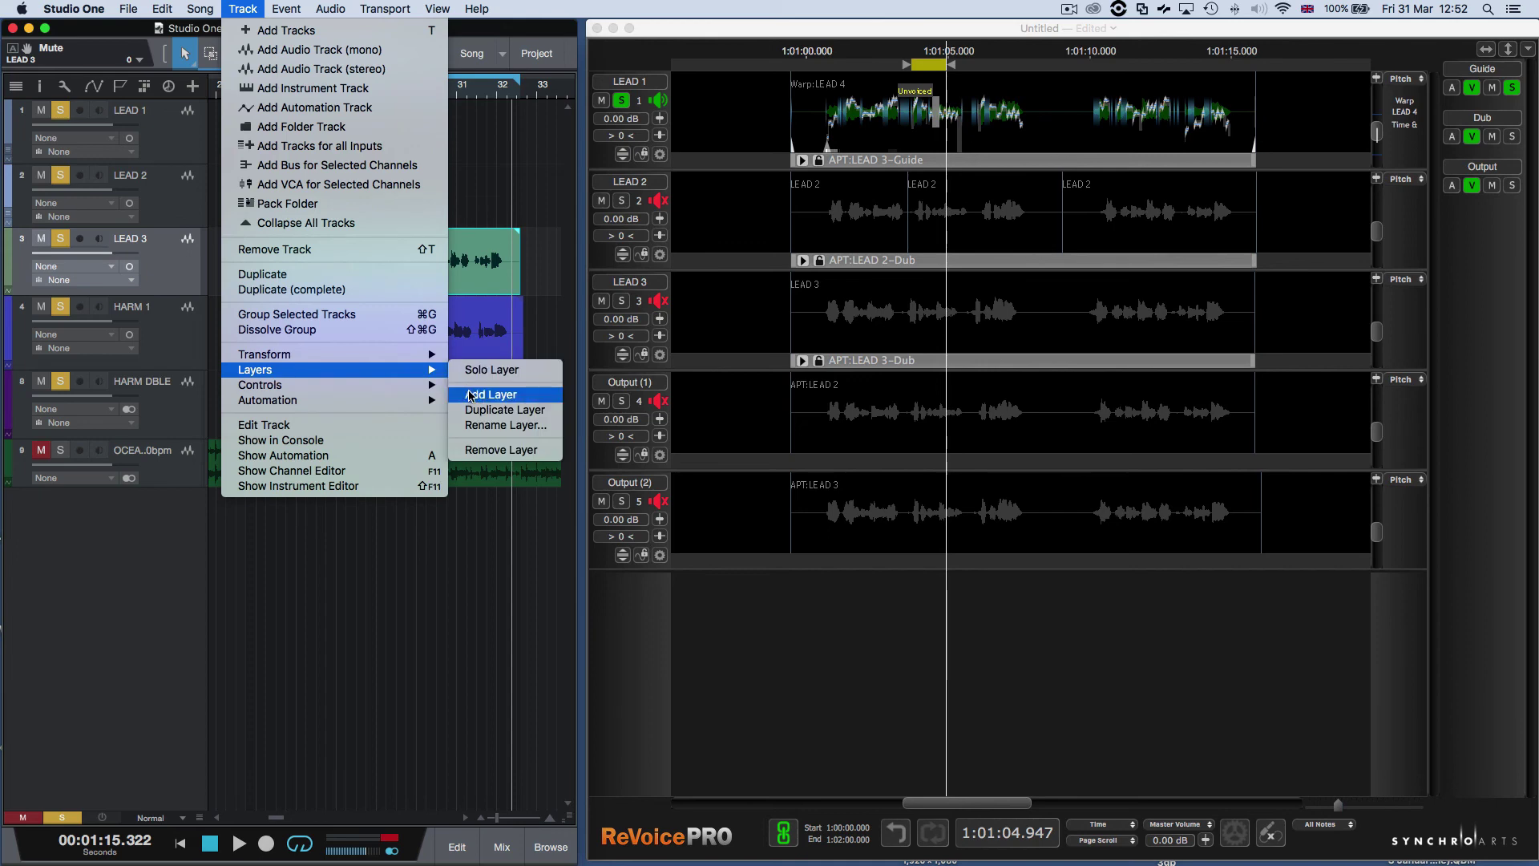
left_click(471, 395)
- Paste the processed clips at their original positions, mute HARM 1, and play back
left_click(163, 10)
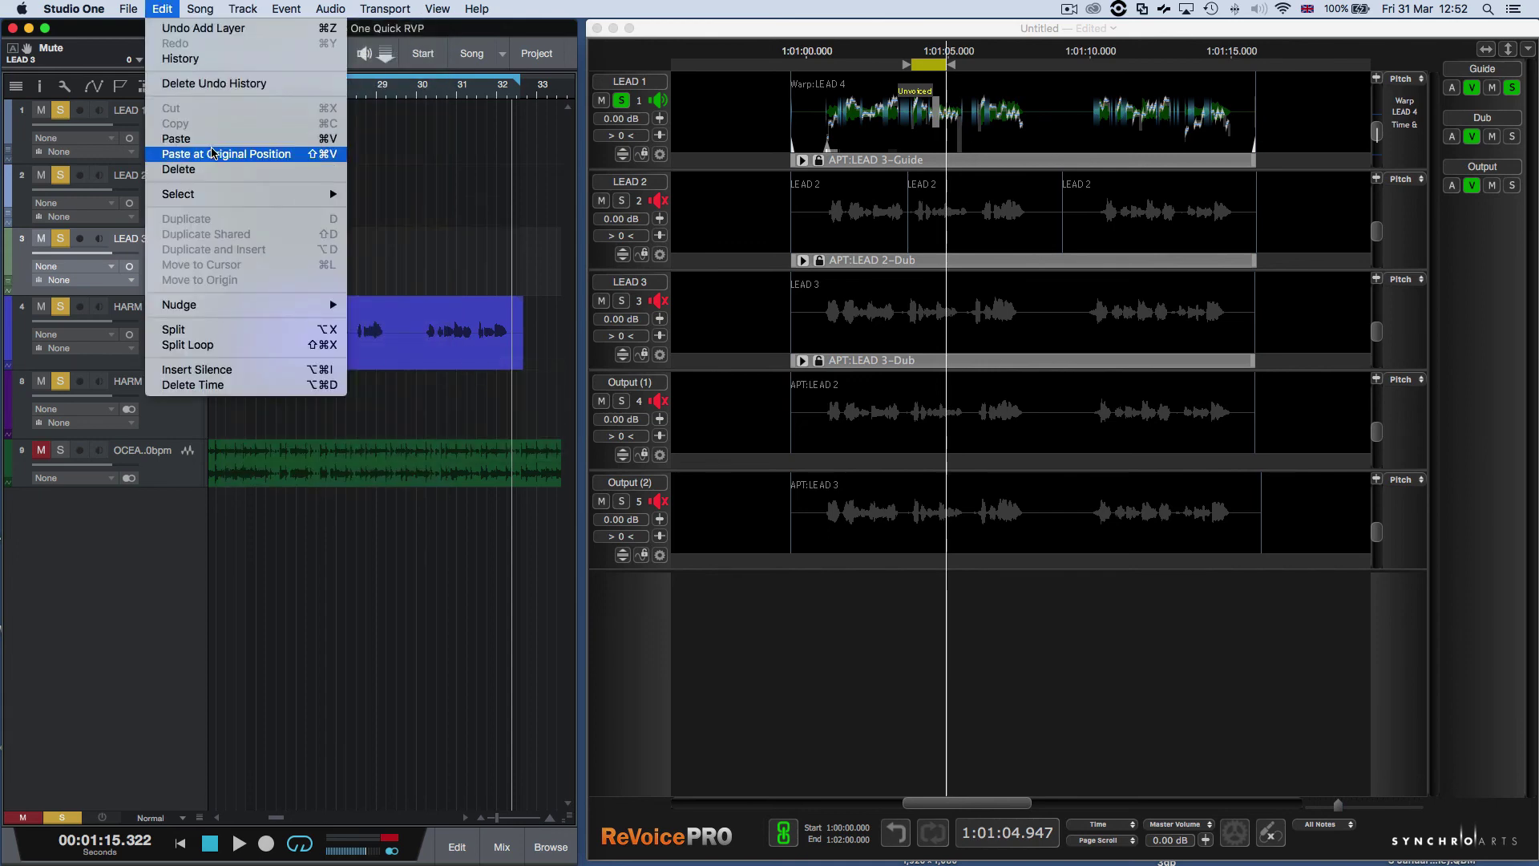
left_click(214, 153)
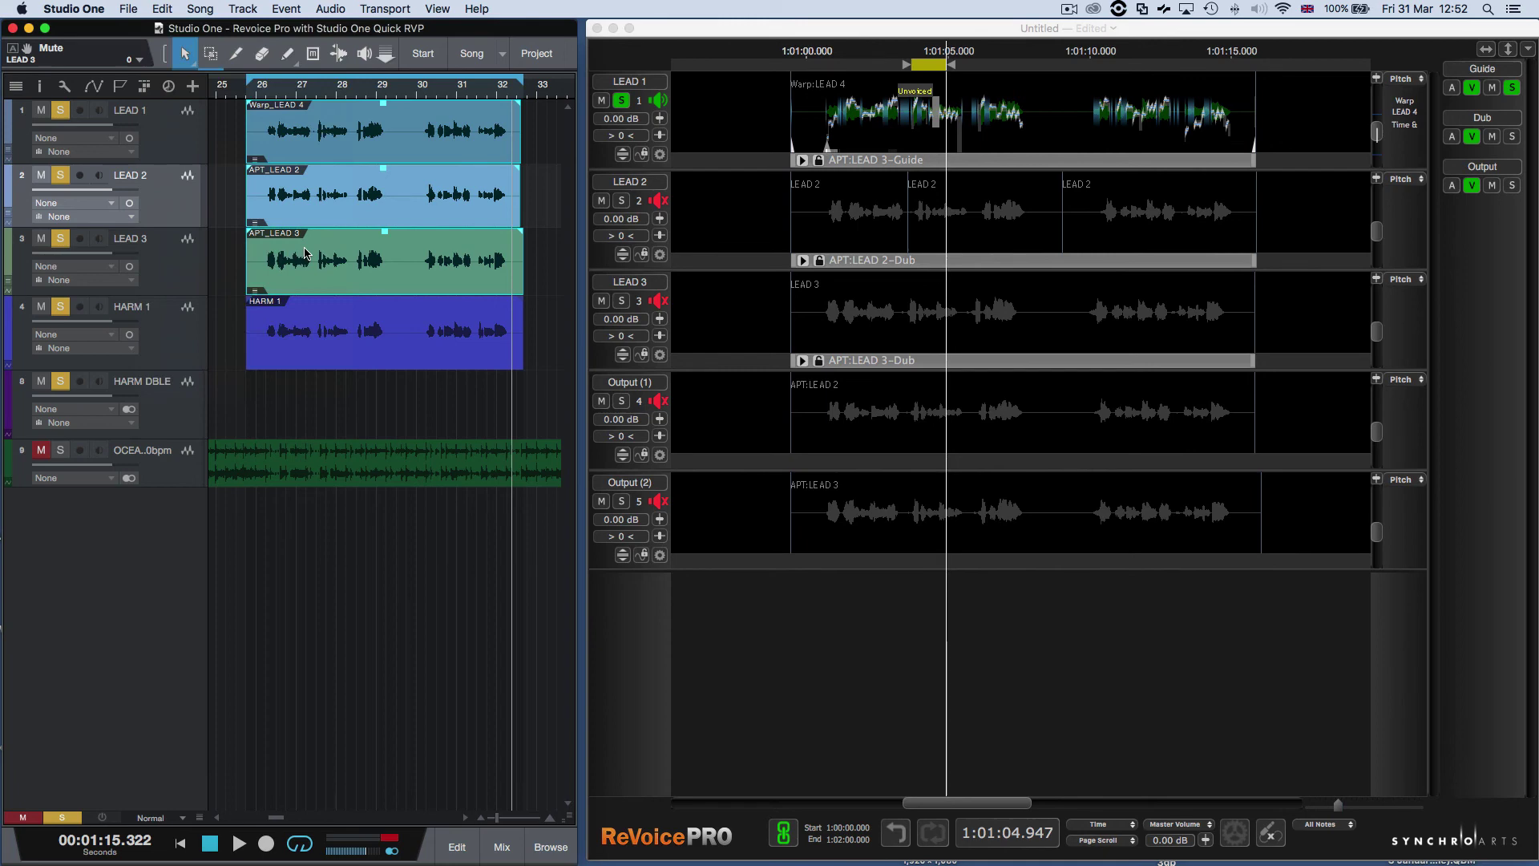
left_click(63, 311)
key("space")
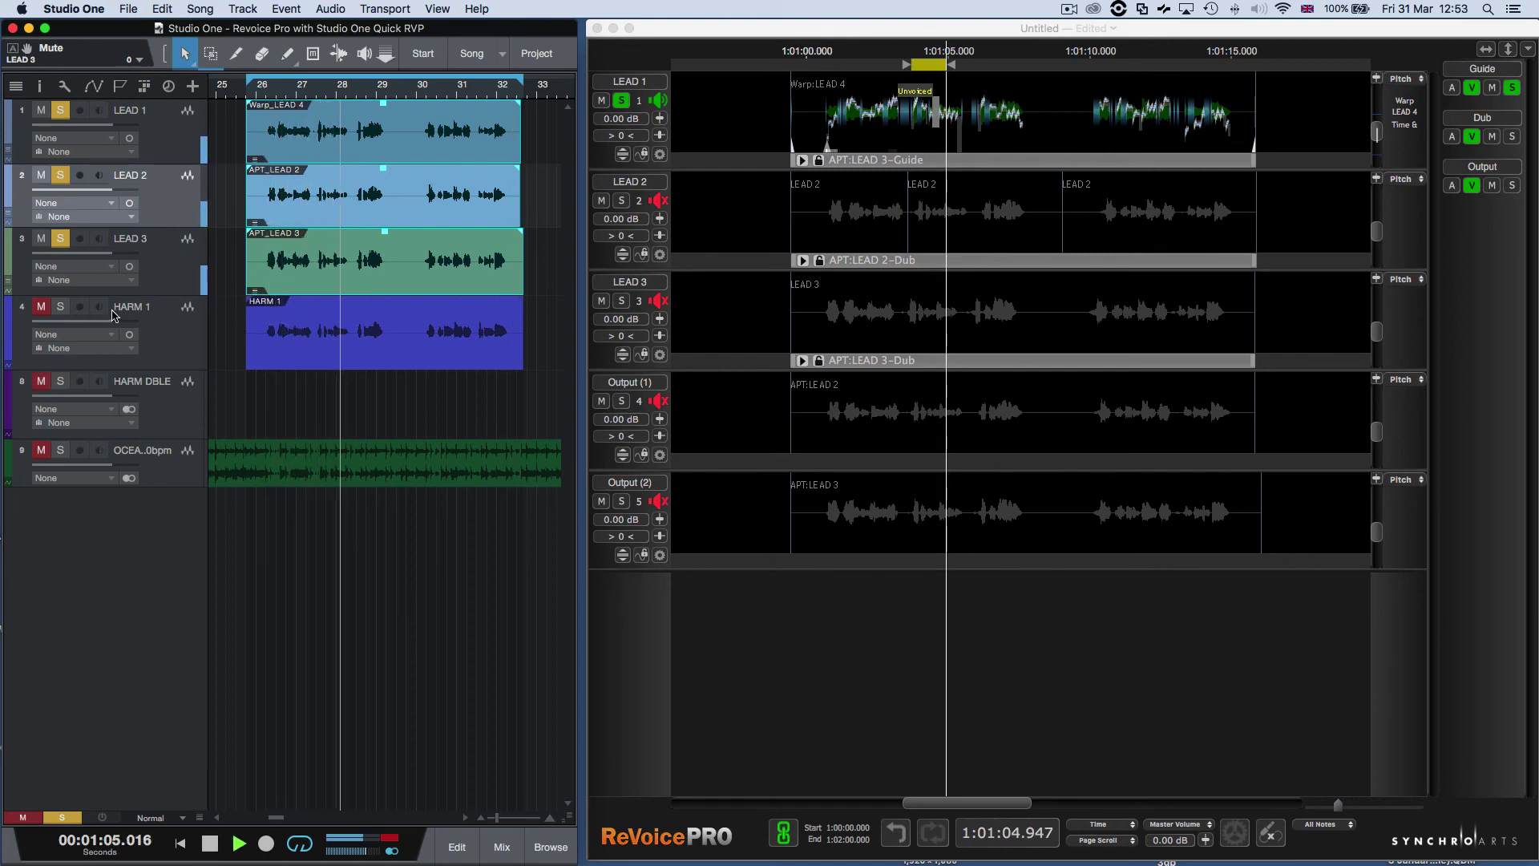
- Stop playback and copy the HARM 1 event in Studio One
key("space")
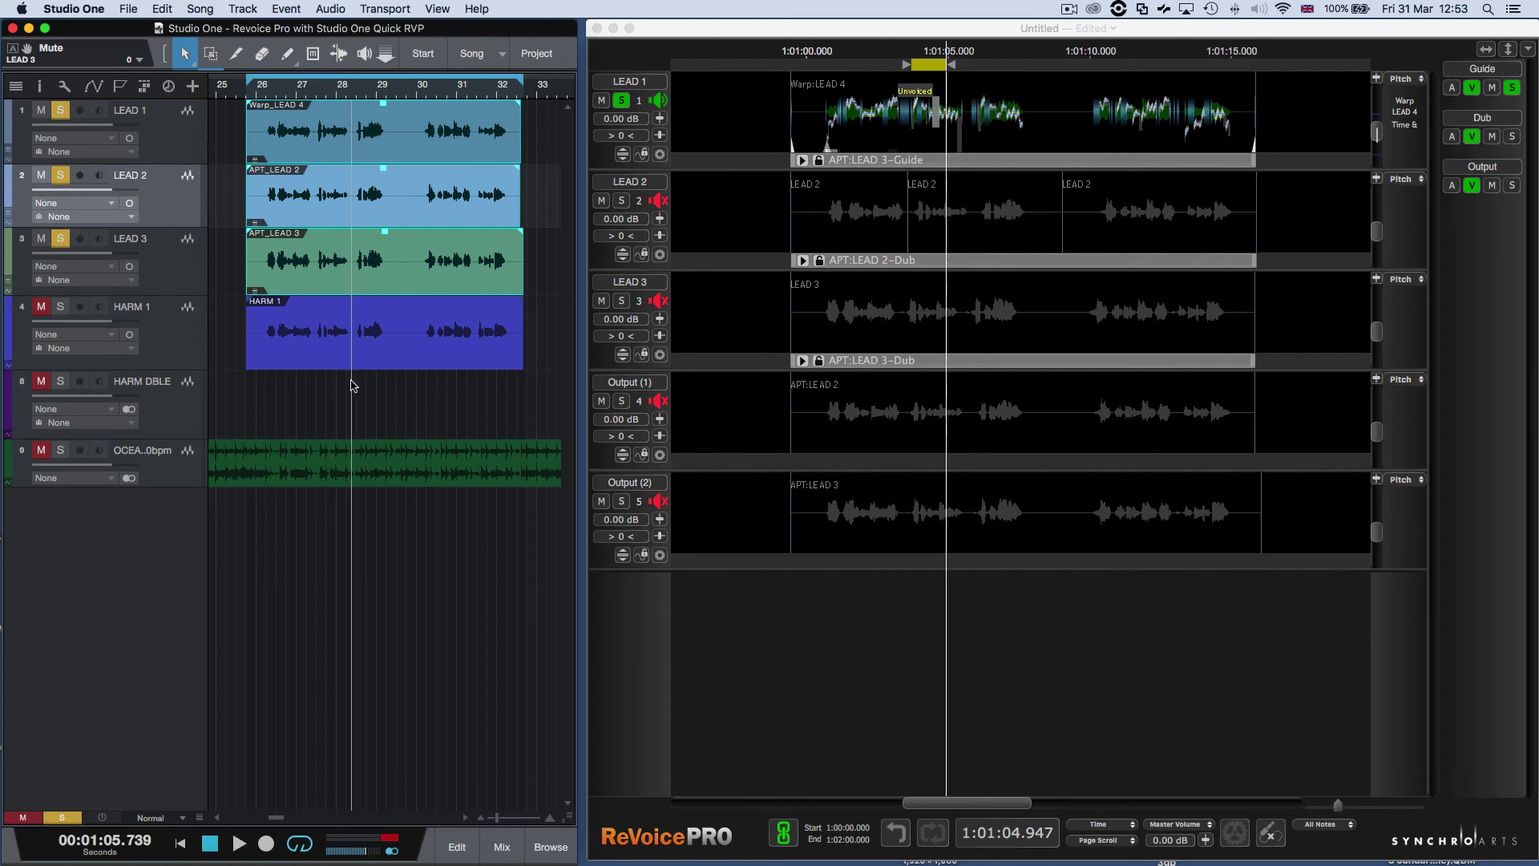
key("Down")
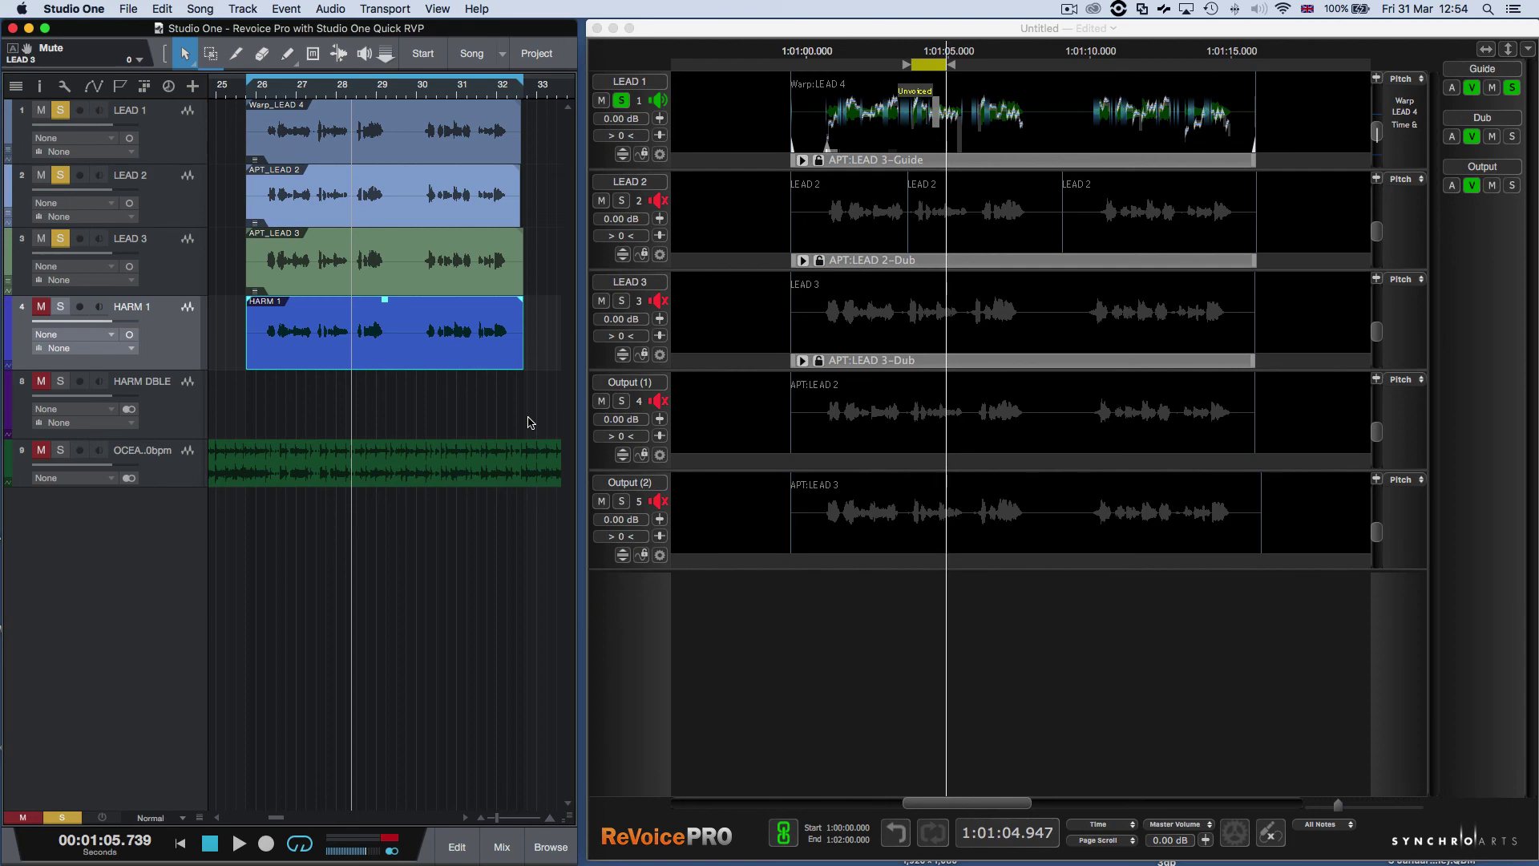
left_click(160, 10)
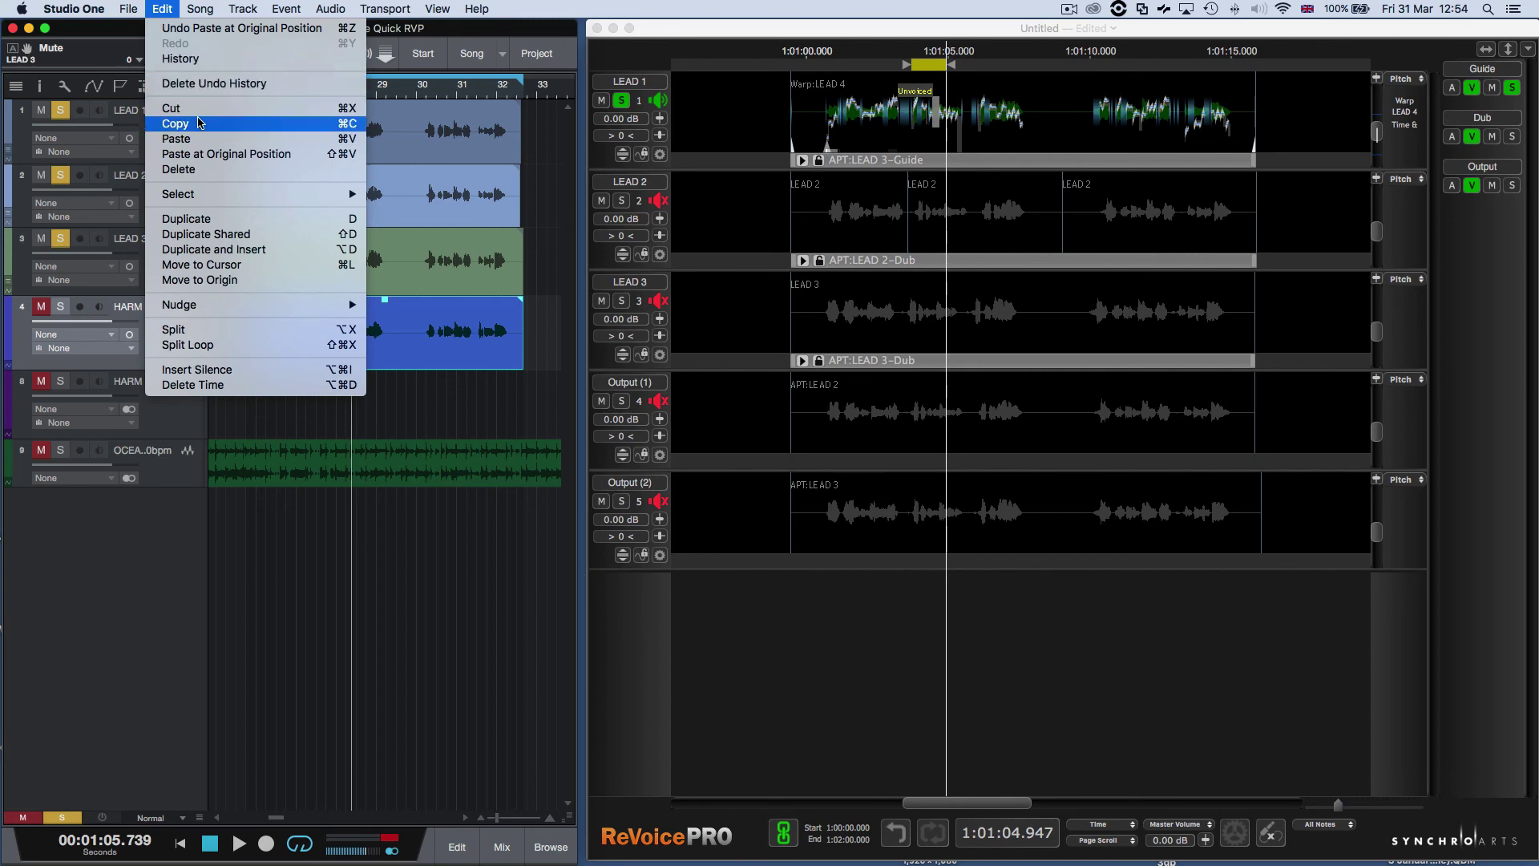
left_click(177, 124)
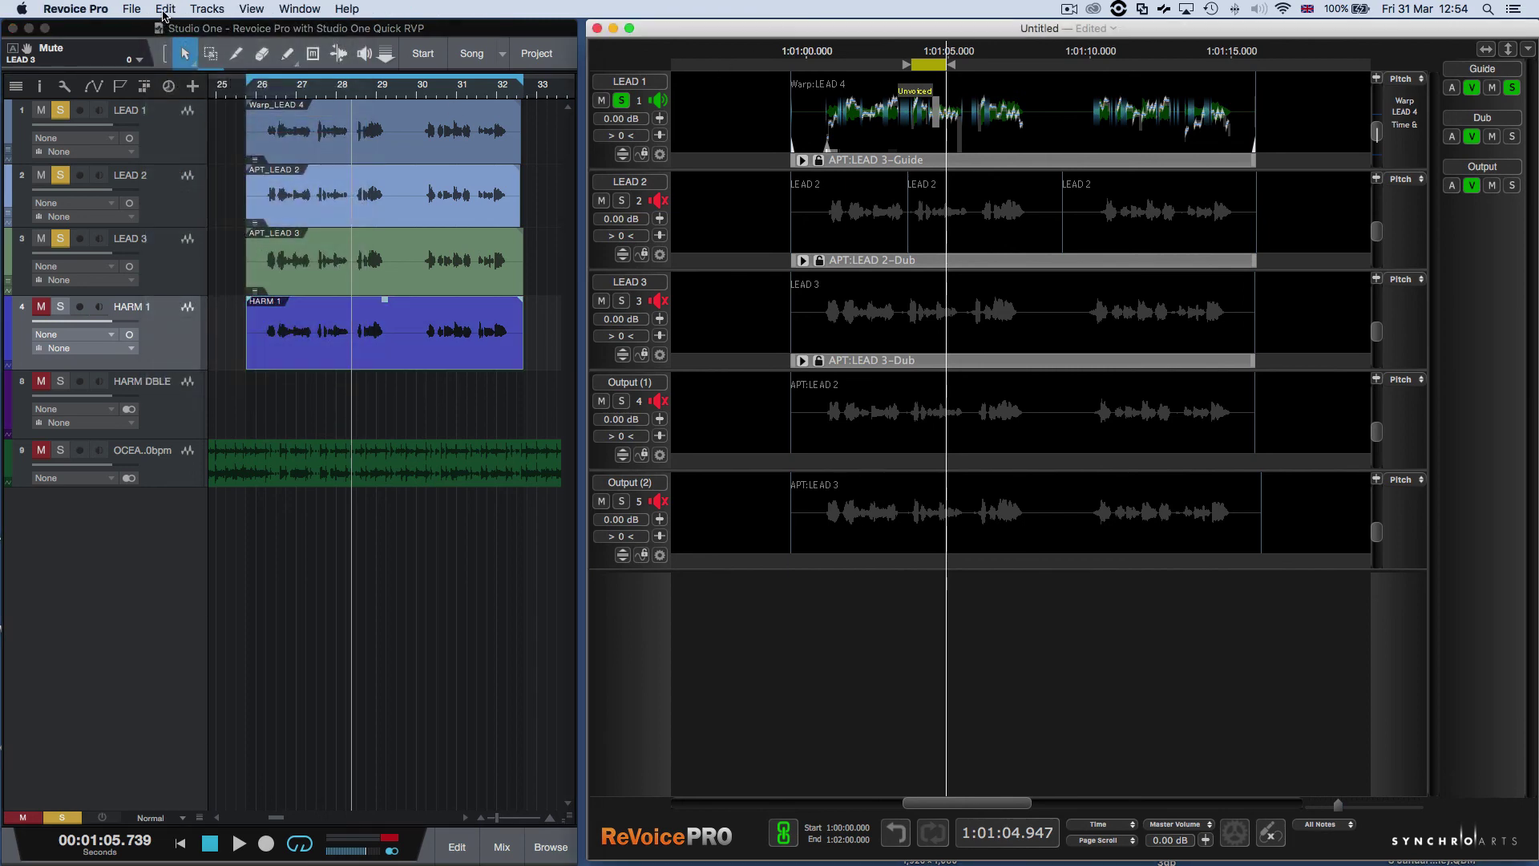
- Paste HARM 1 into ReVoice Pro as a Quick Doubler and select Dblr:HARM 1
left_click(165, 9)
left_click(203, 170)
left_click(922, 160)
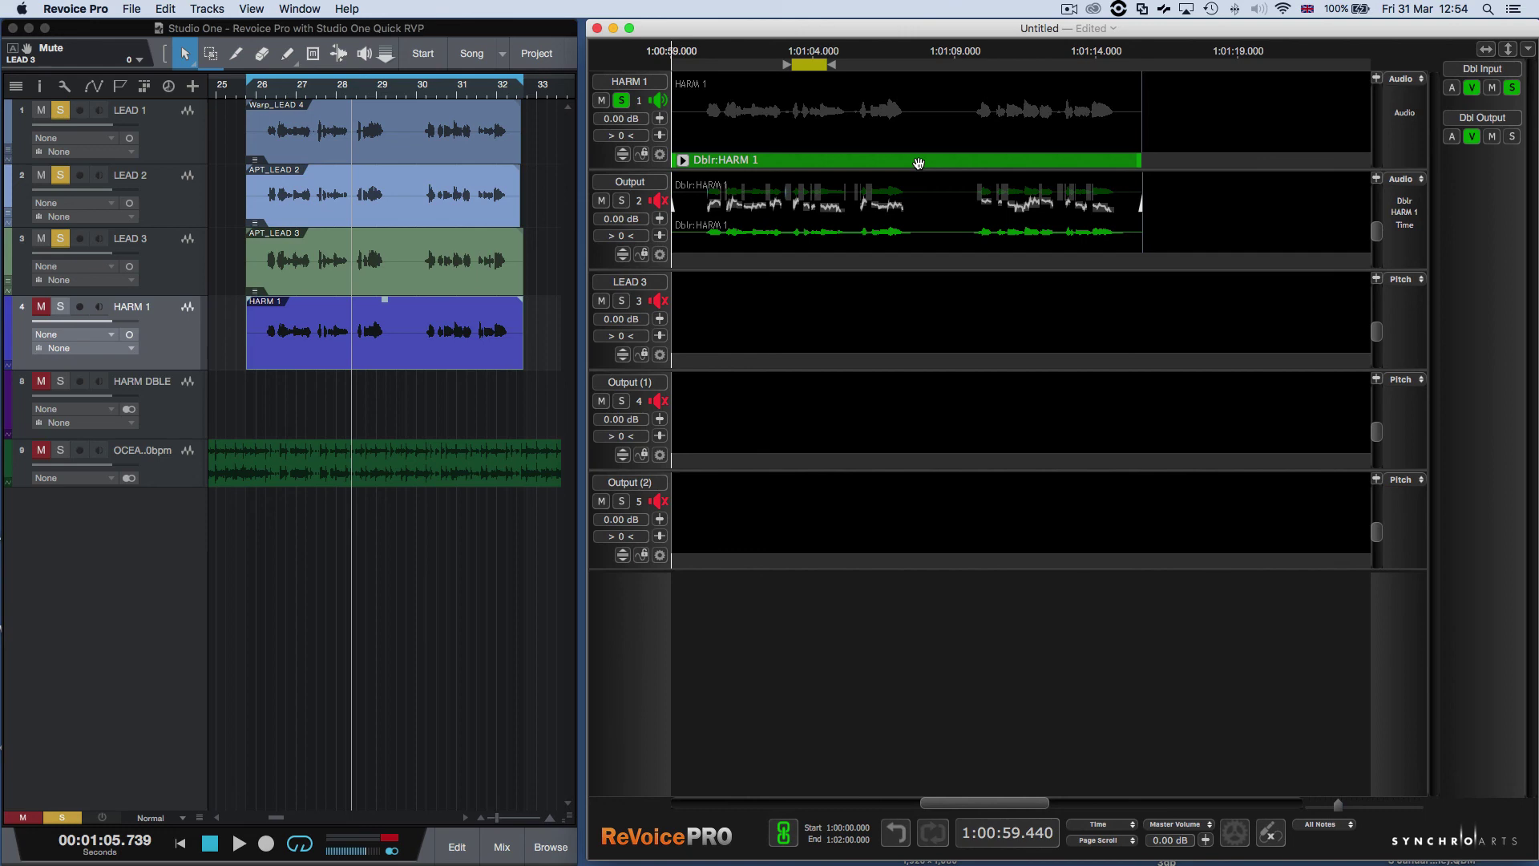
double_click(918, 163)
left_click_drag(904, 176, 1164, 300)
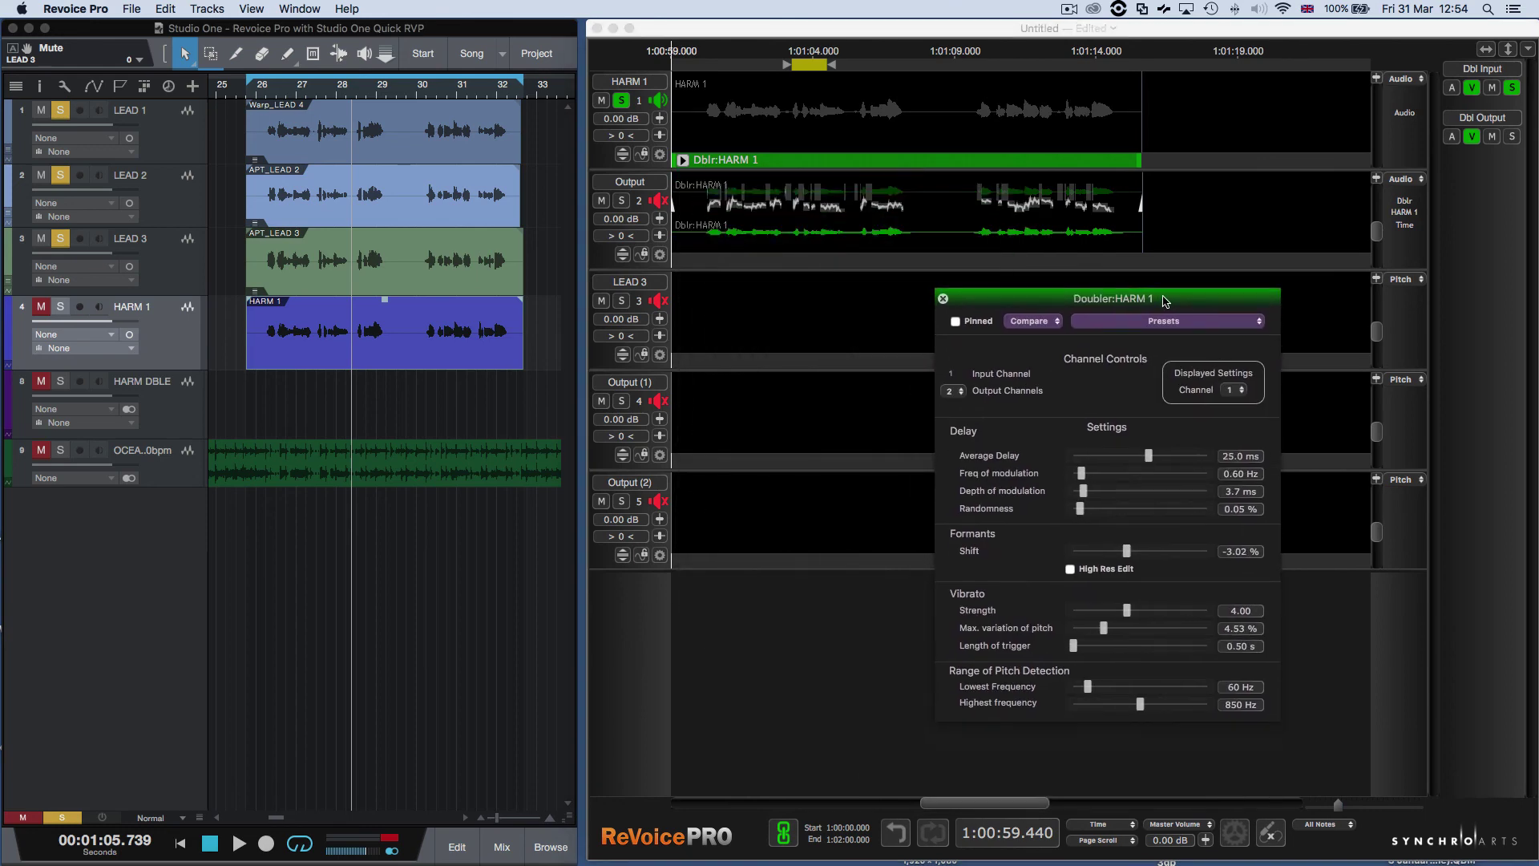
left_click(1159, 322)
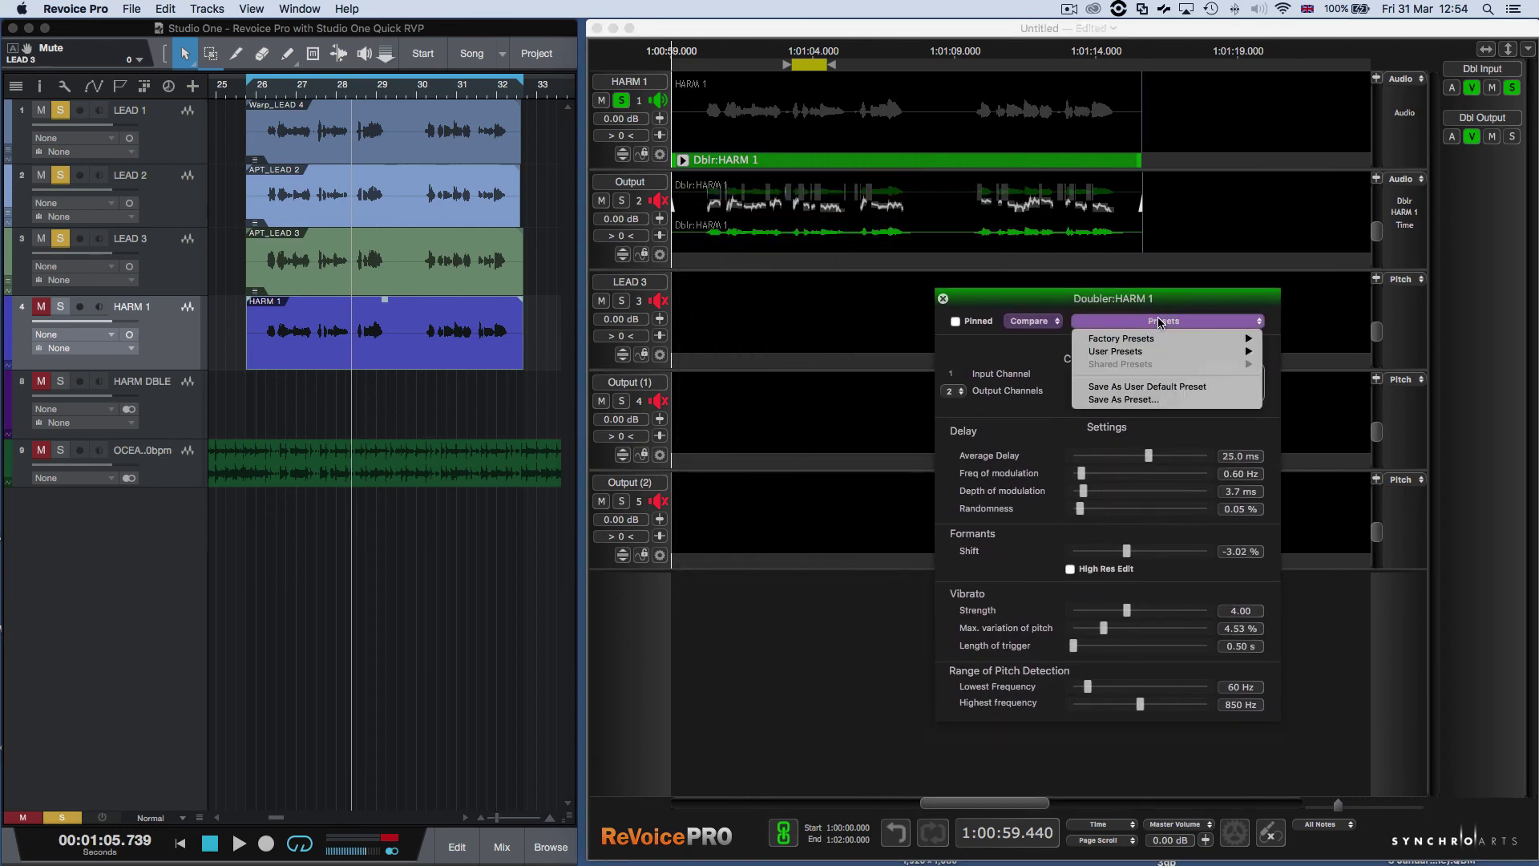
mouse_move(1156, 339)
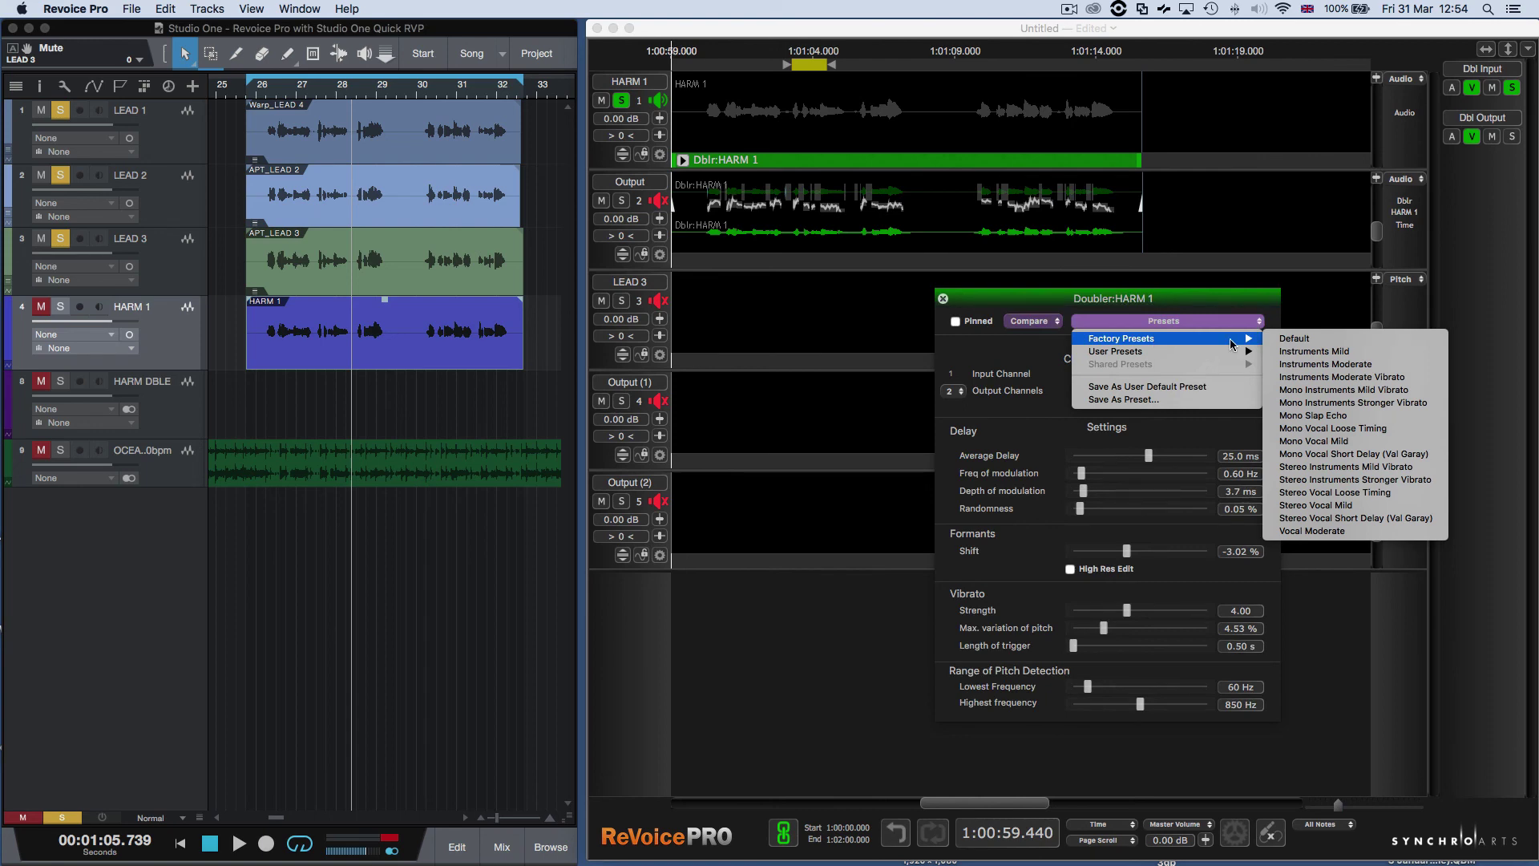
left_click(1232, 344)
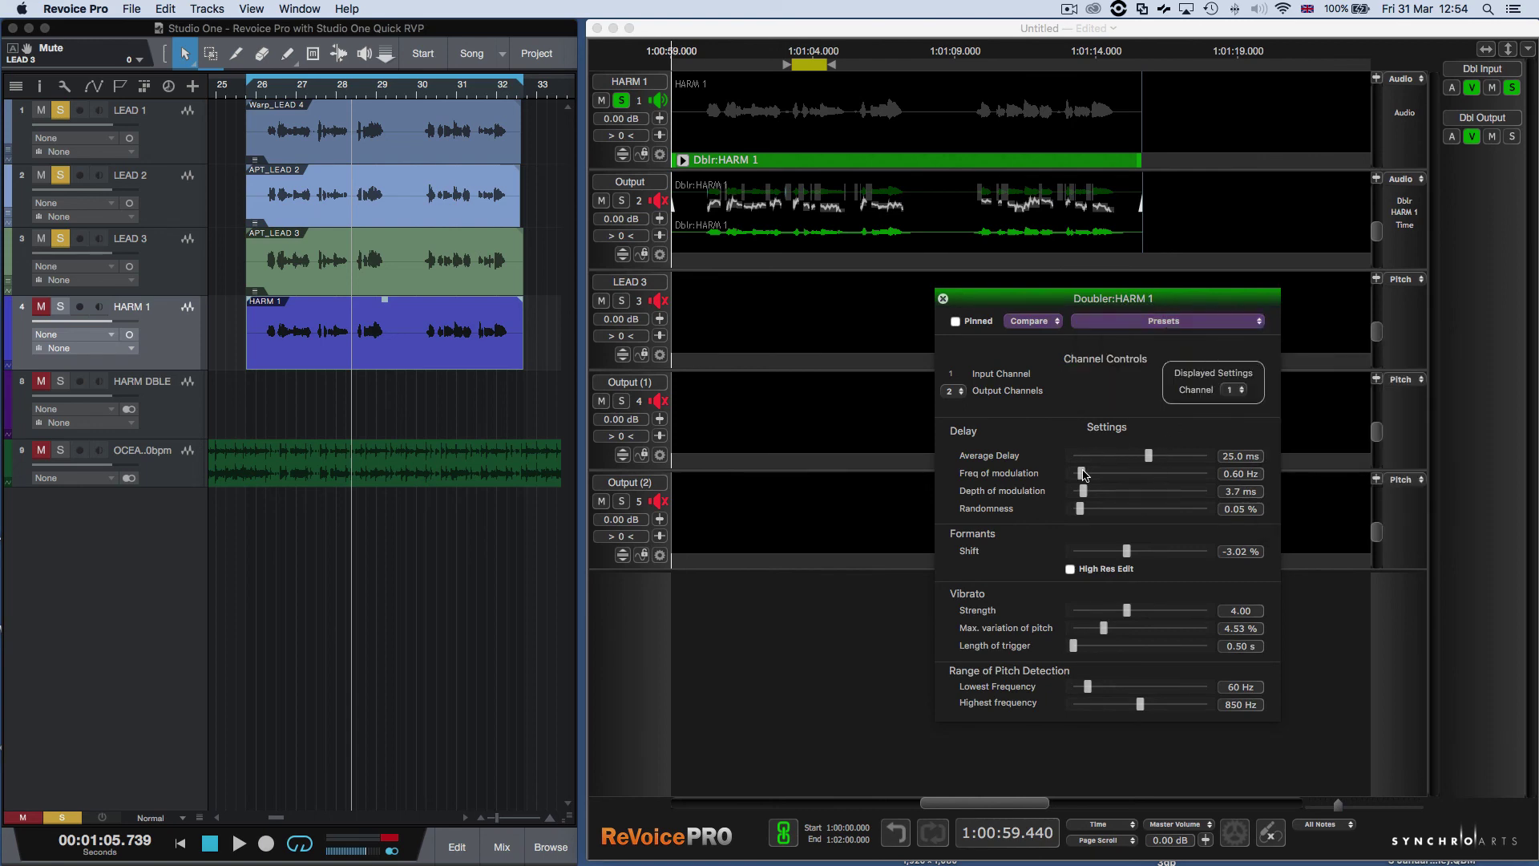
left_click(943, 298)
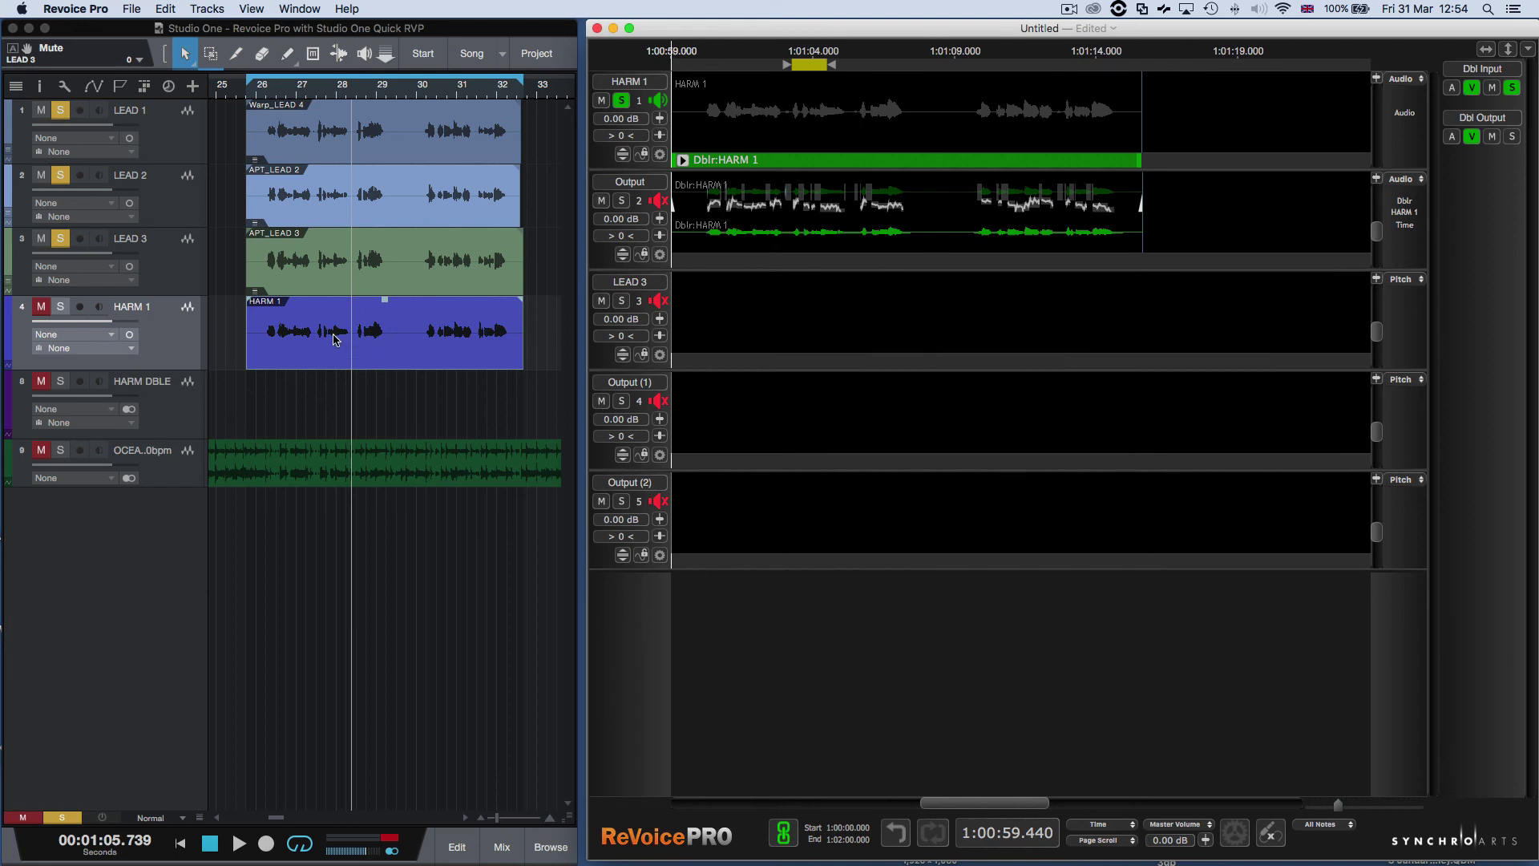
- Paste Dblr_HARM 1 at its original position and move it onto the HARM DBLE track
left_click(222, 327)
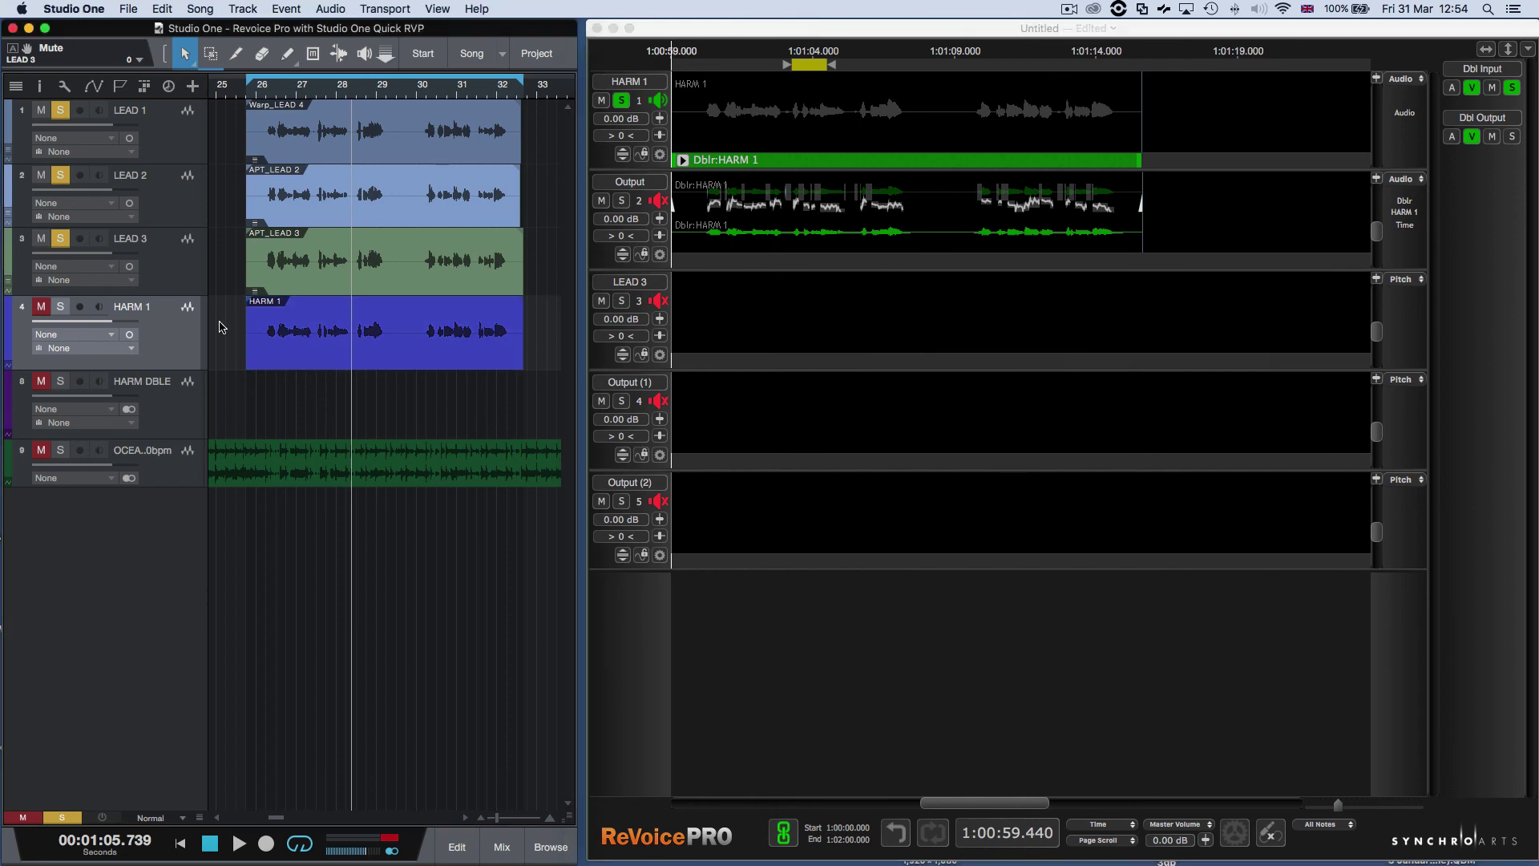
left_click(136, 10)
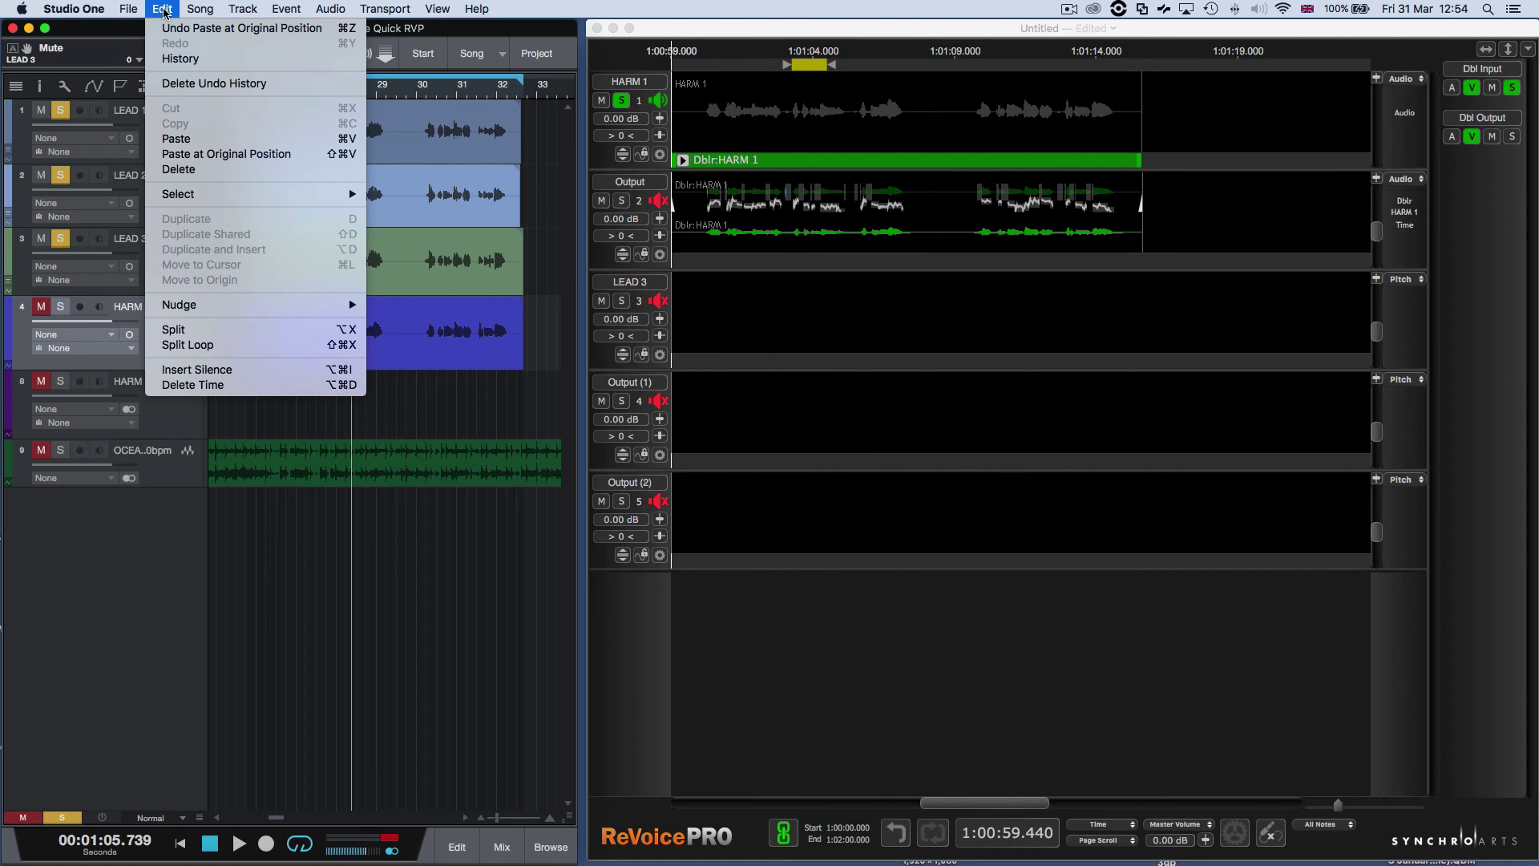
left_click(189, 154)
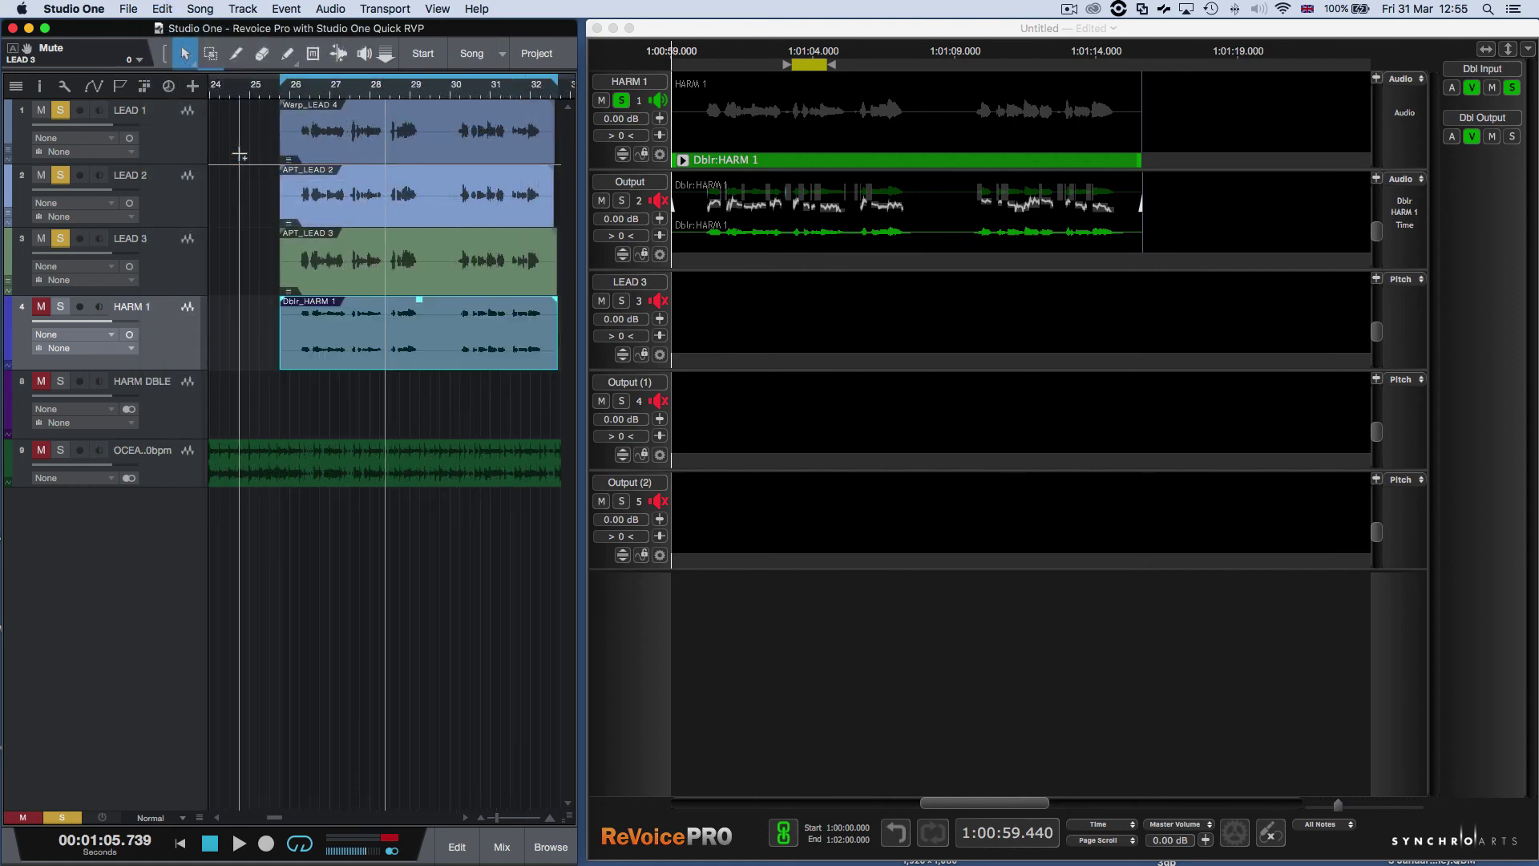
left_click(439, 367)
left_click_drag(439, 367, 432, 385)
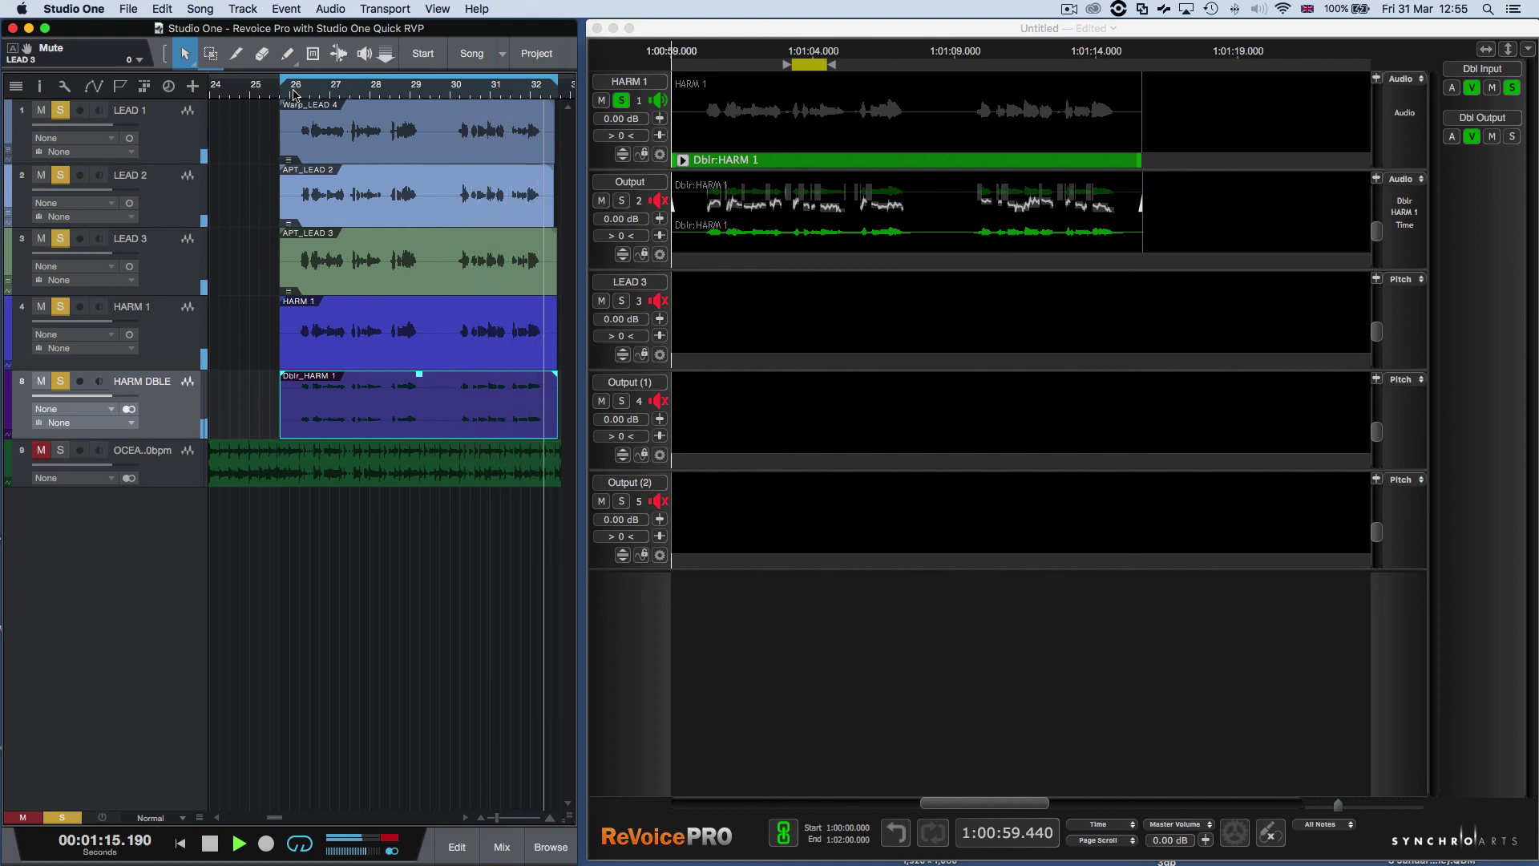
key("space")
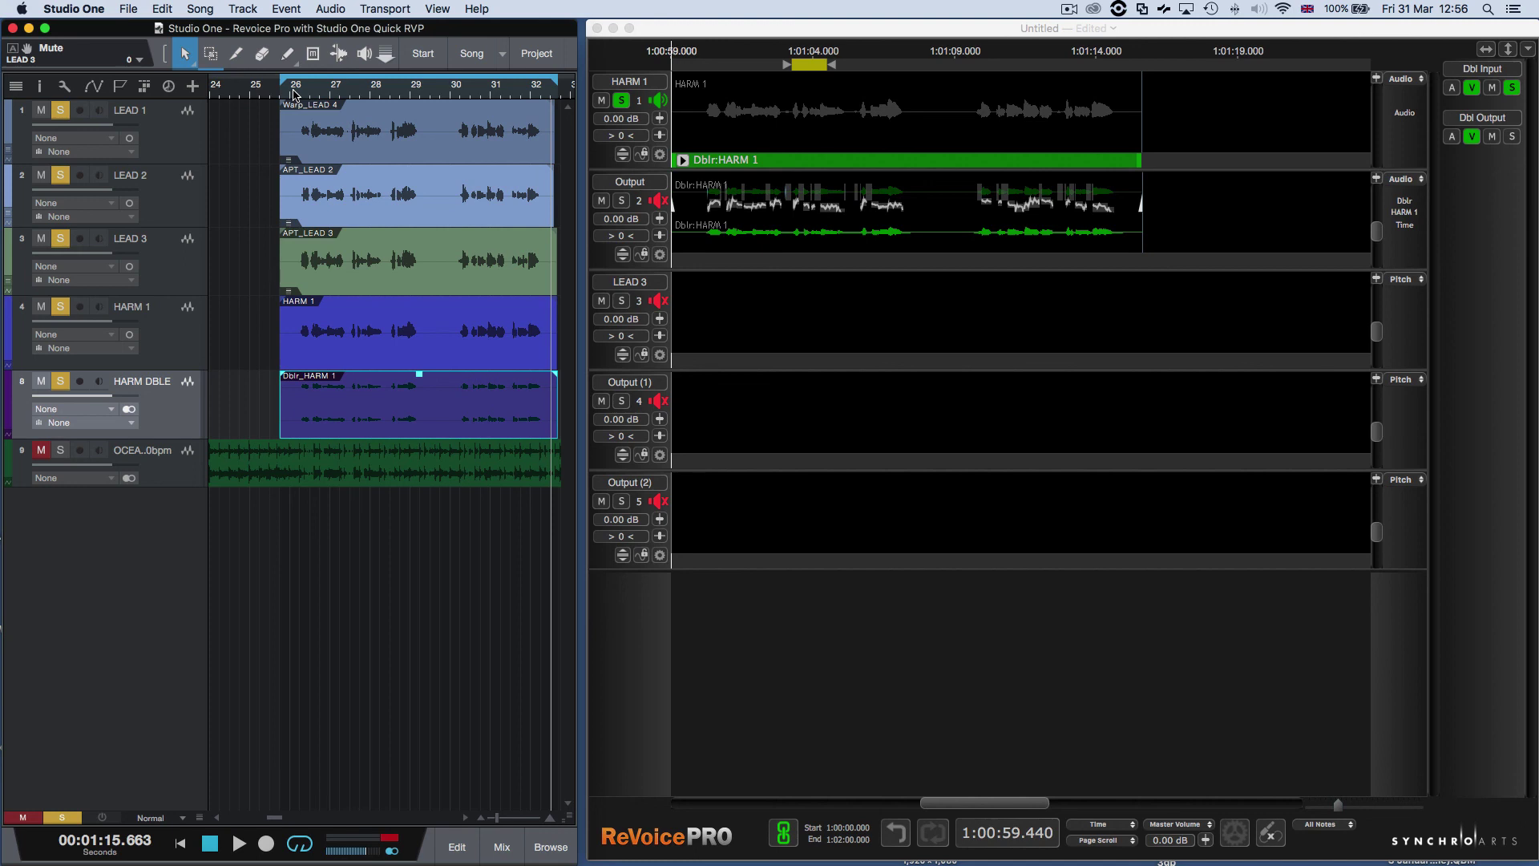